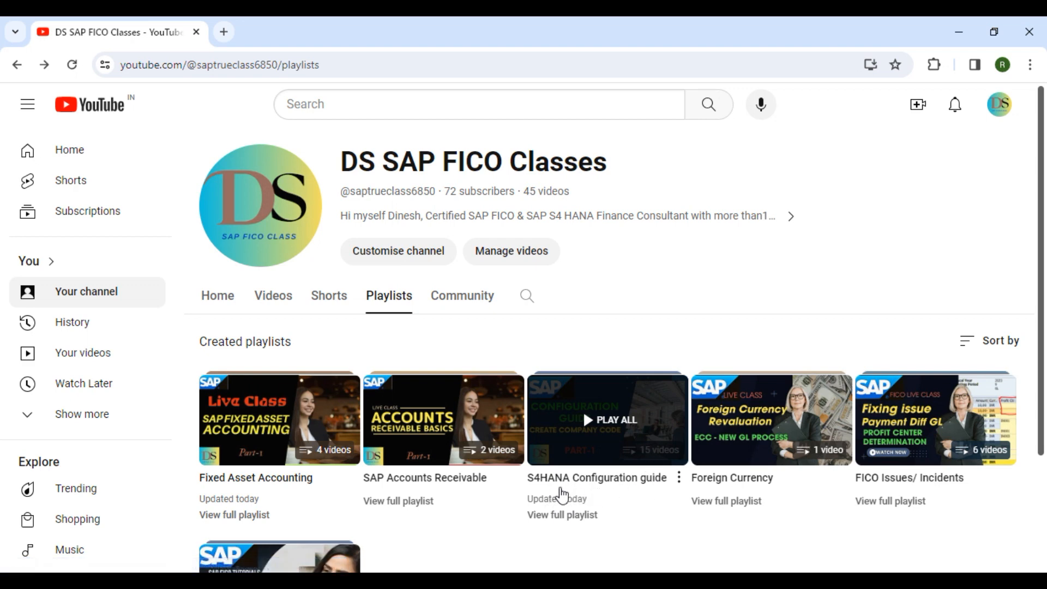
Play Part-1 of the S4HANA Configuration guide playlist, pause at 0:09, and minimize the browser.
click(629, 397)
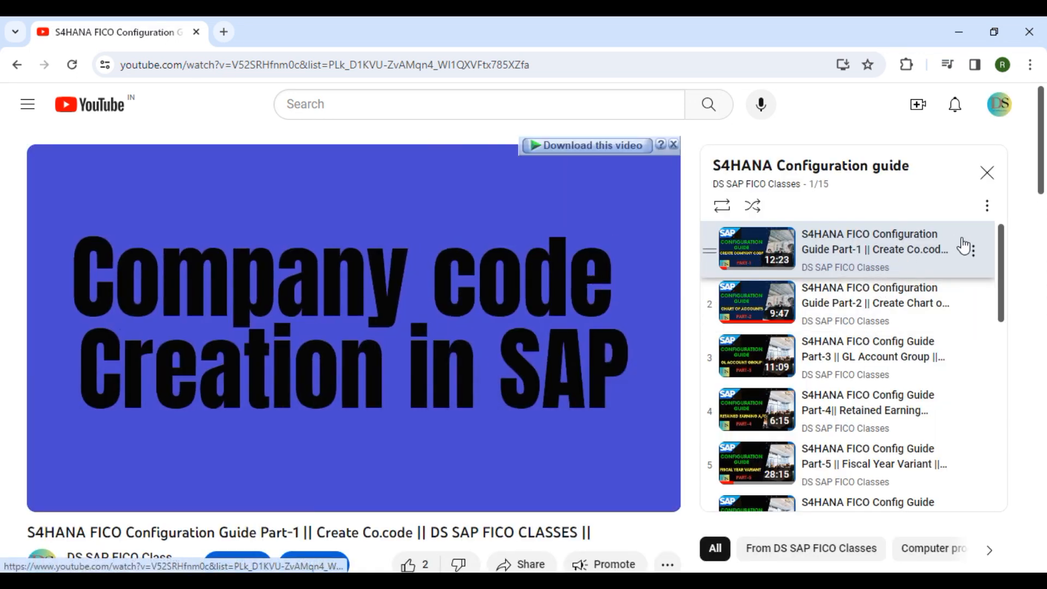
scroll(999, 281, down, 2)
scroll(996, 303, down, 6)
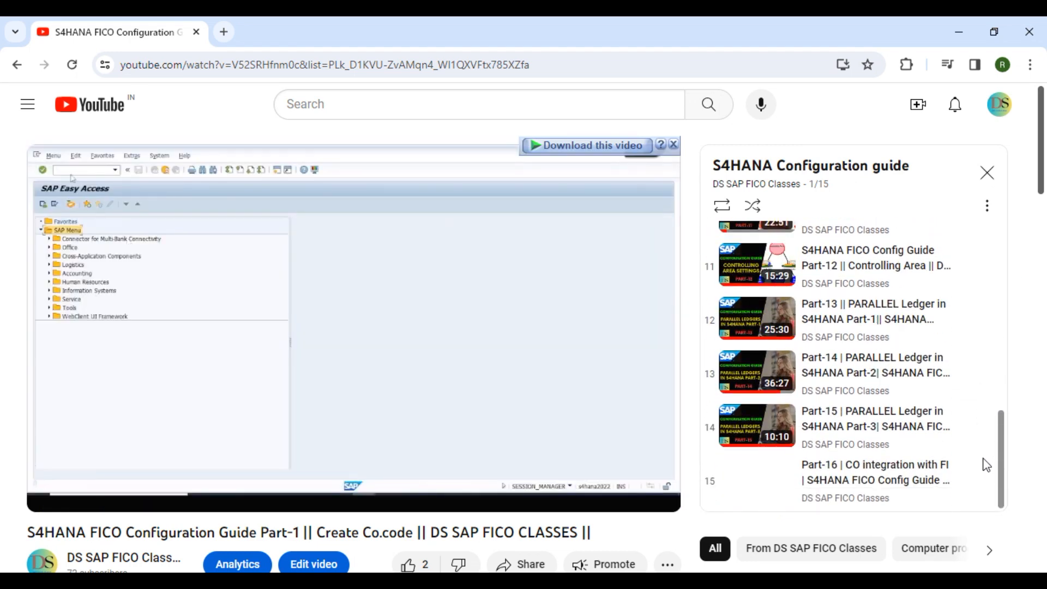
drag(1002, 474, 1011, 209)
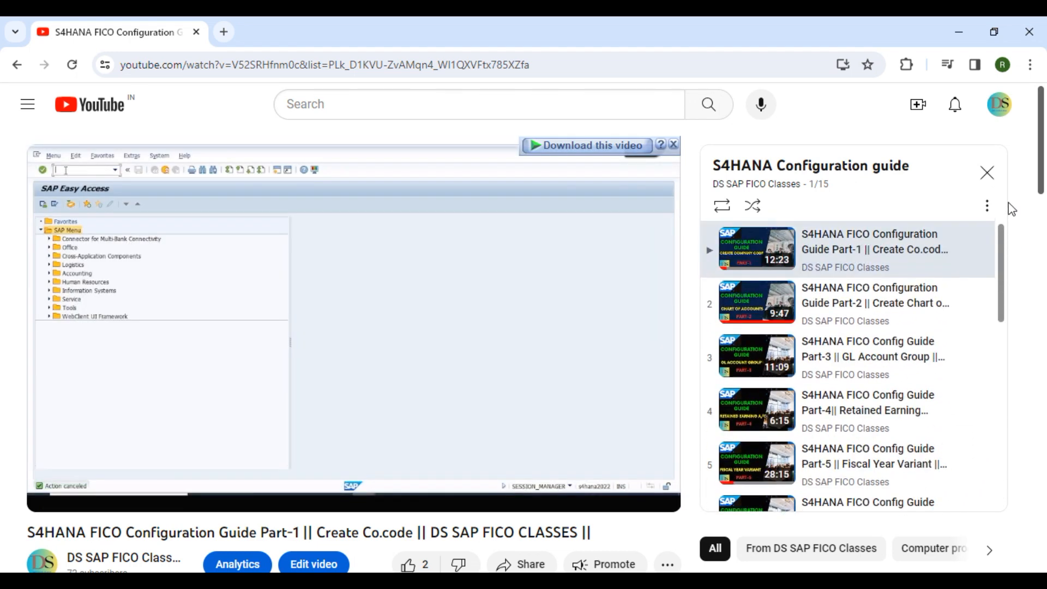
click(479, 320)
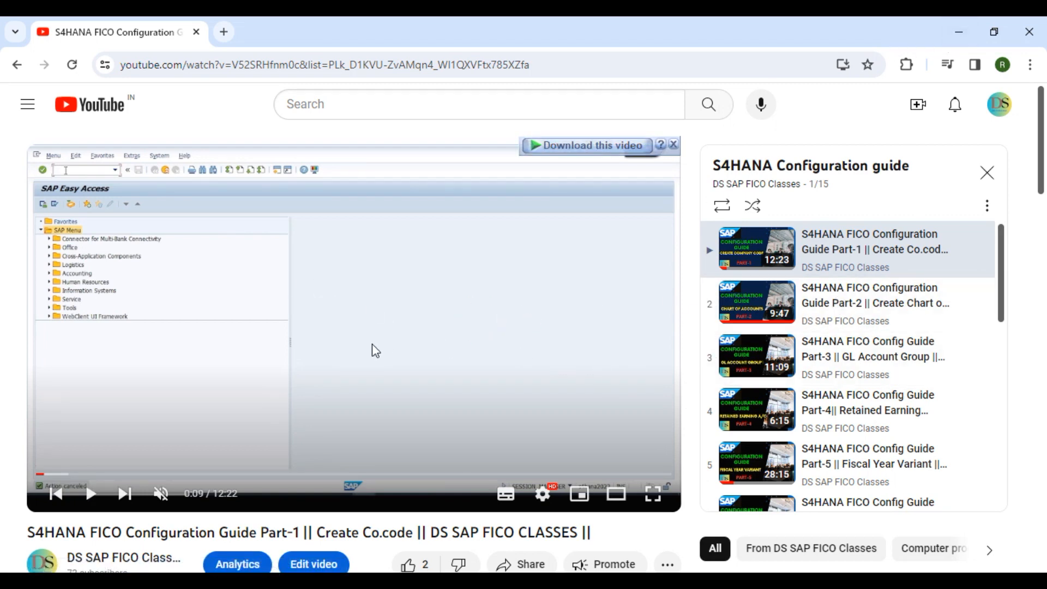
click(959, 32)
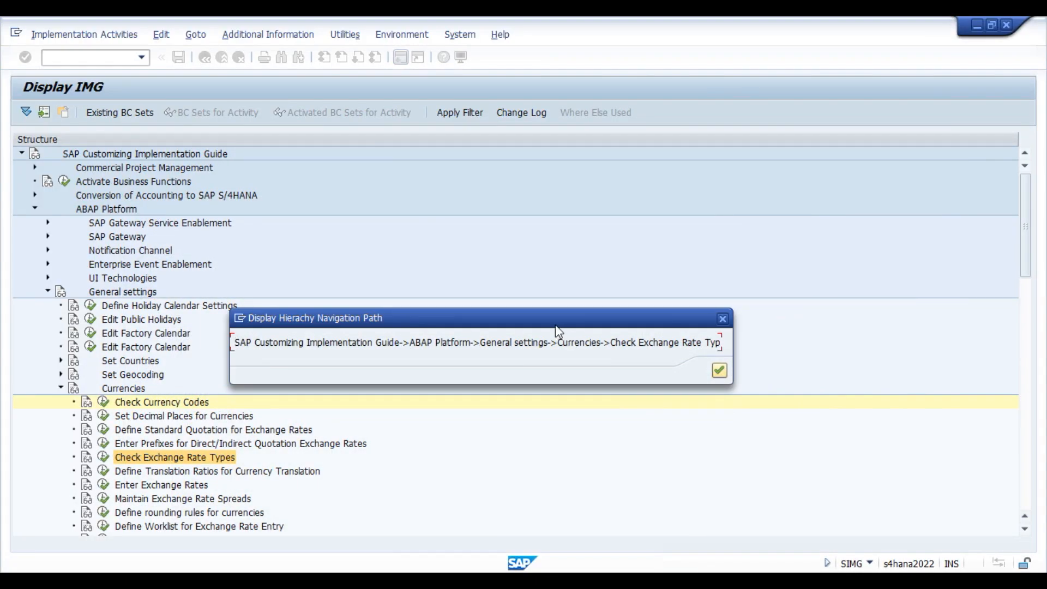
Dismiss the navigation path popup and bring the Currency Conversion Settings window to the front.
drag(525, 316, 538, 307)
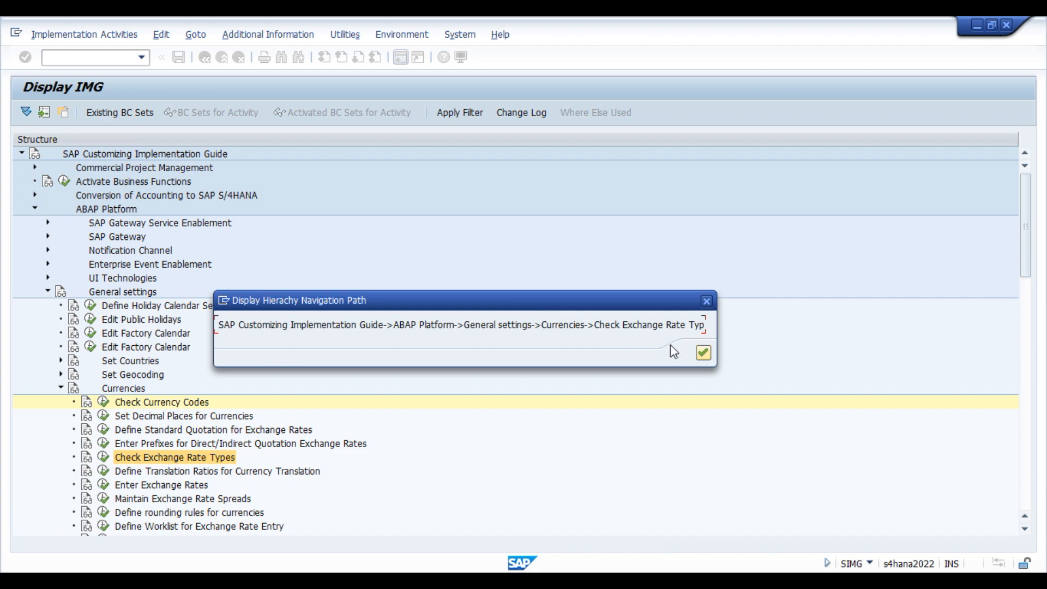
click(703, 353)
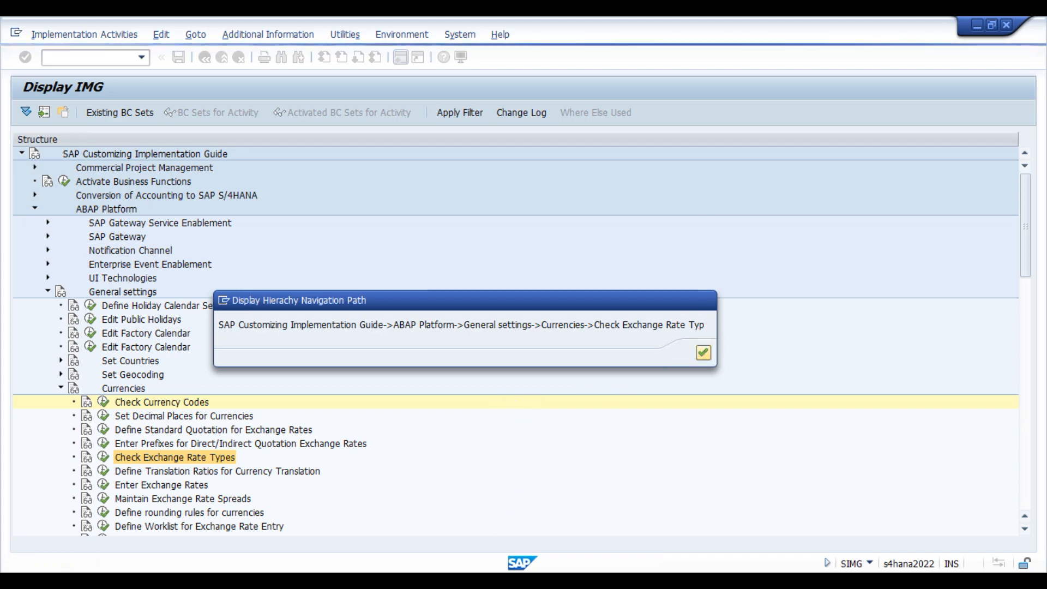
click(544, 579)
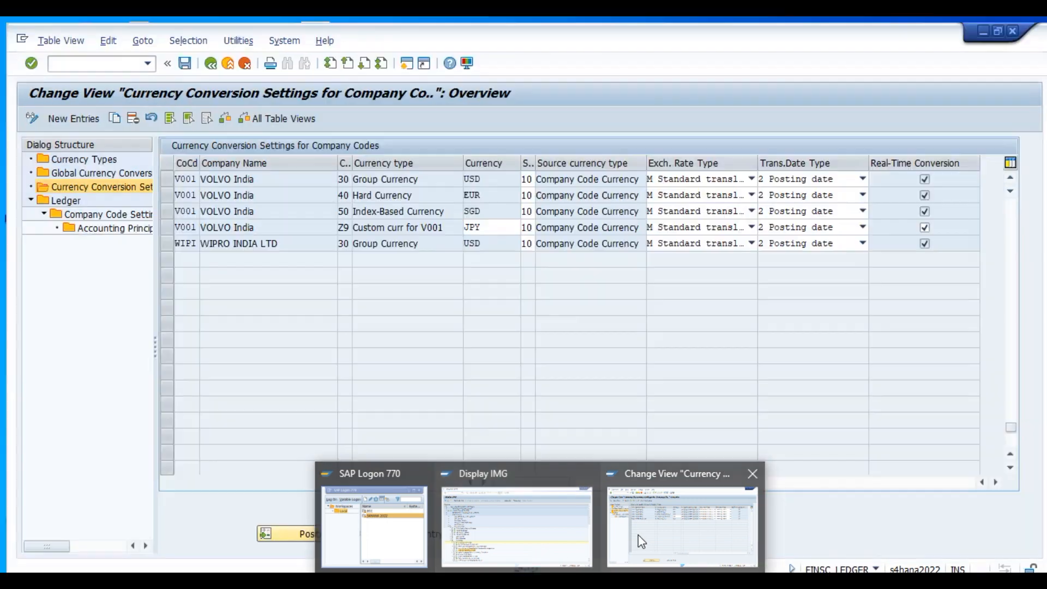
click(638, 535)
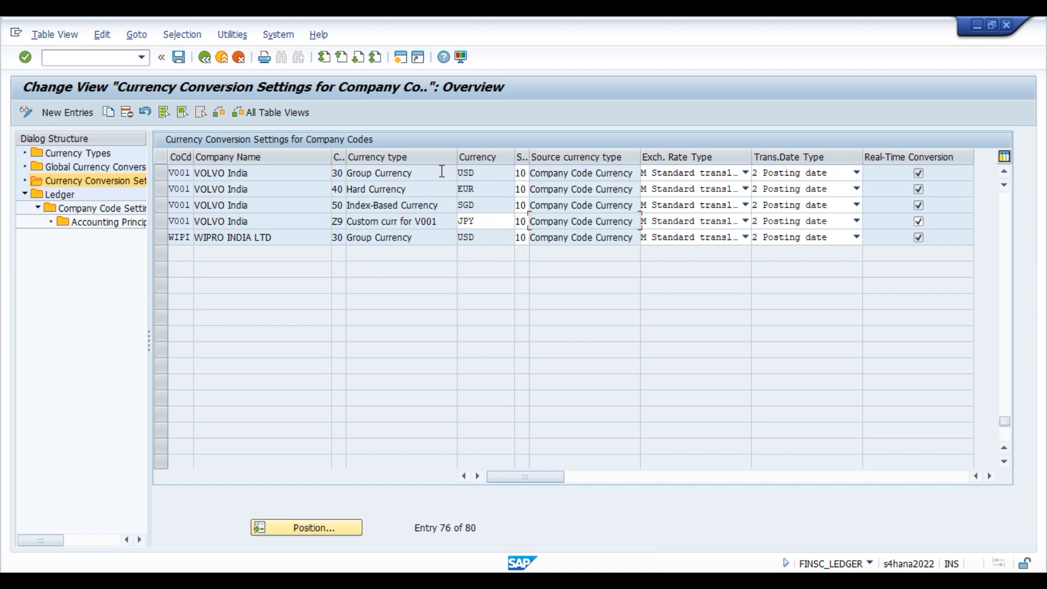
click(484, 177)
click(481, 190)
click(481, 206)
click(157, 239)
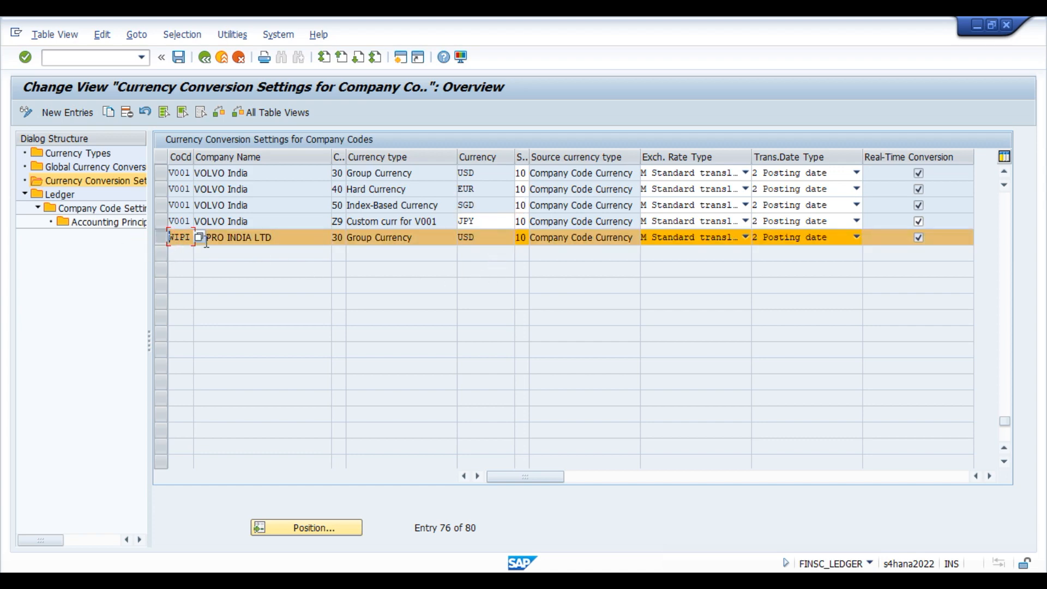
drag(158, 223, 159, 173)
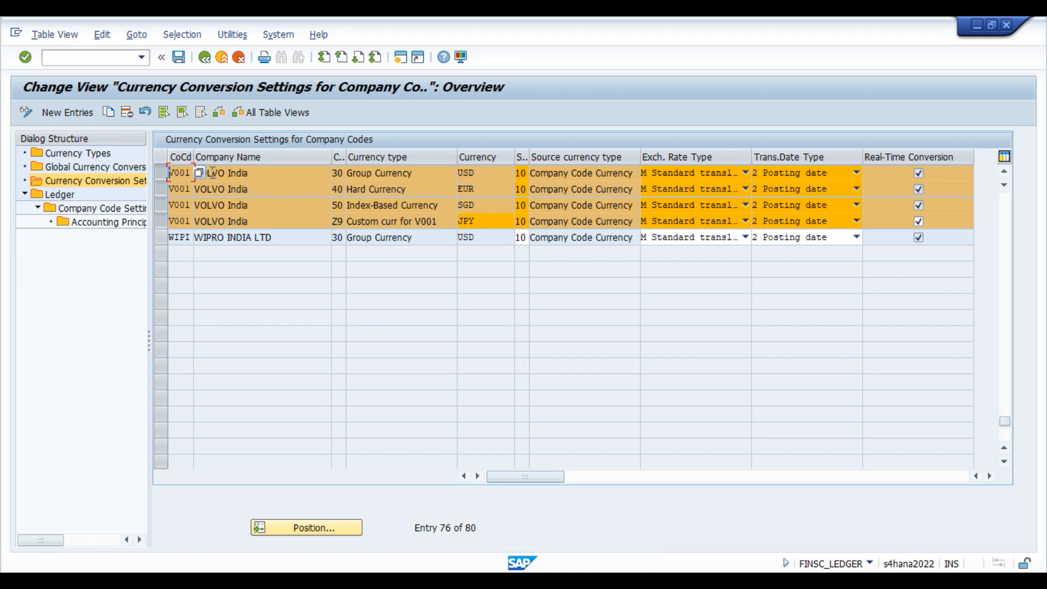
click(271, 175)
click(488, 174)
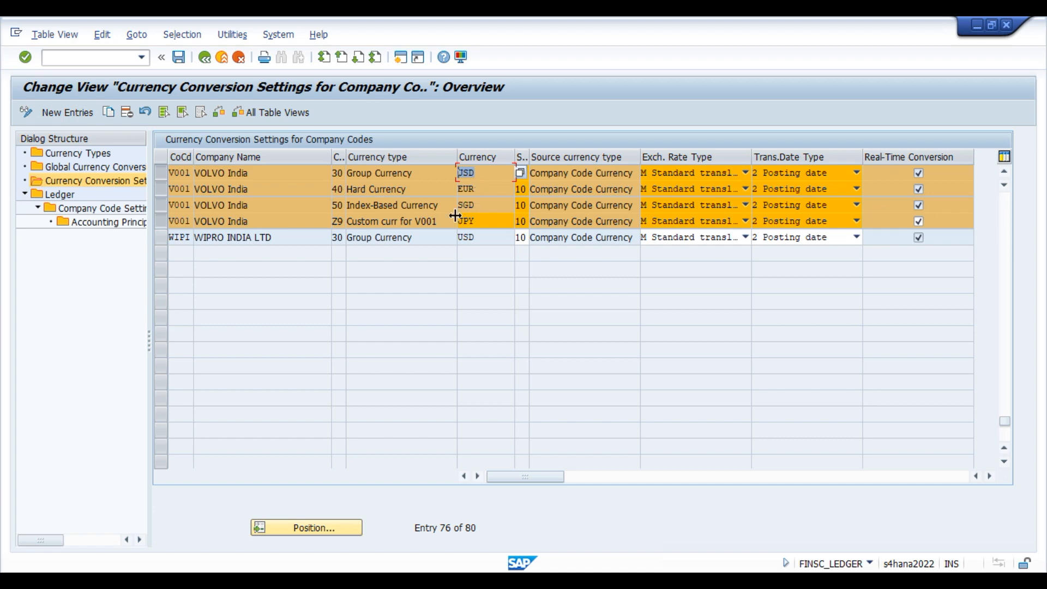
click(478, 175)
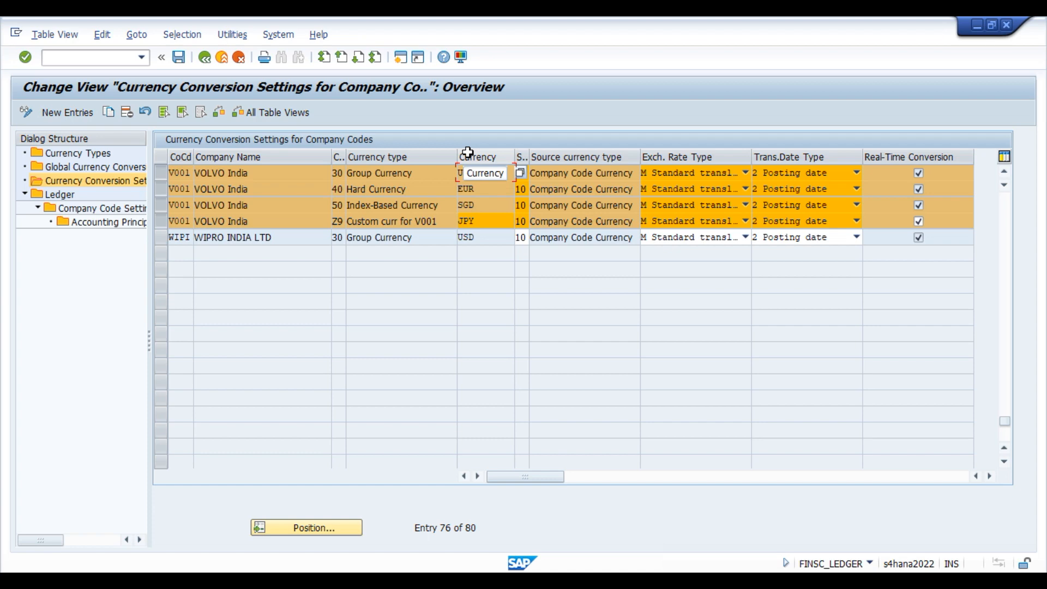
click(966, 562)
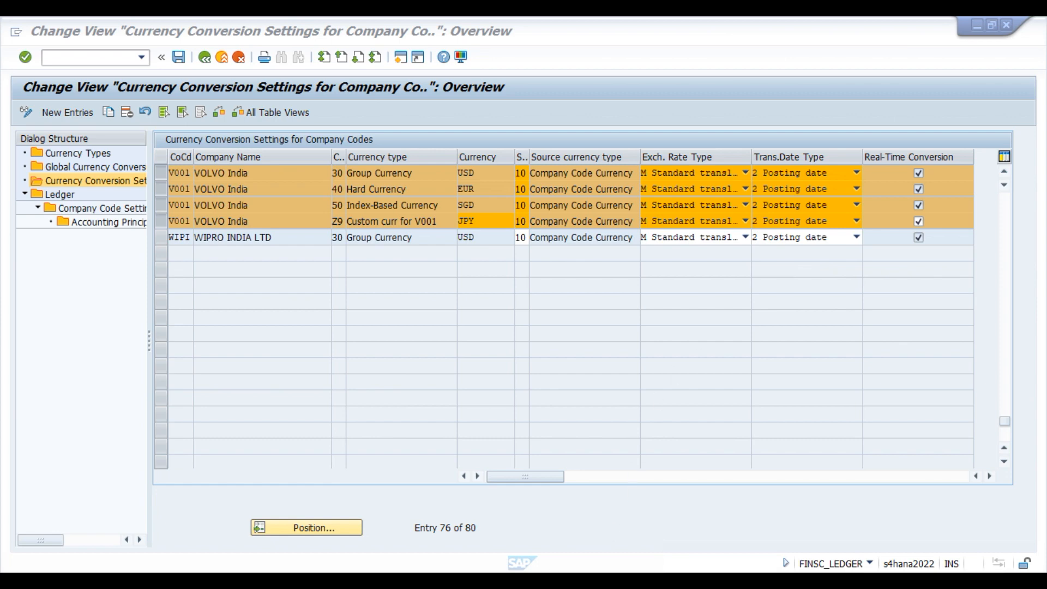
In the customizing guide, display the menu path for Check Exchange Rate Types.
mouse_move(567, 565)
click(539, 536)
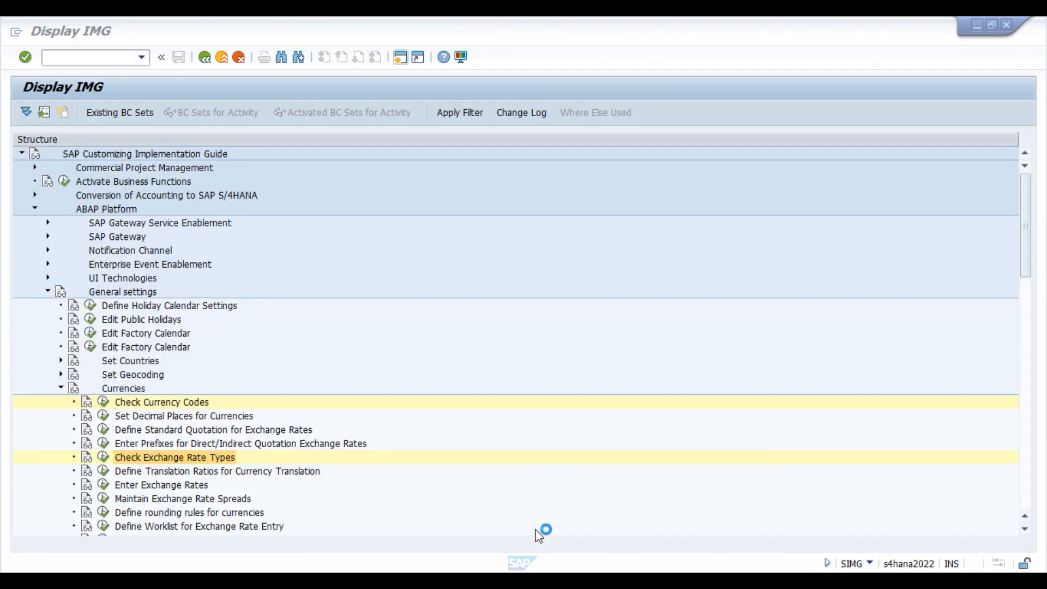
right_click(149, 464)
click(173, 454)
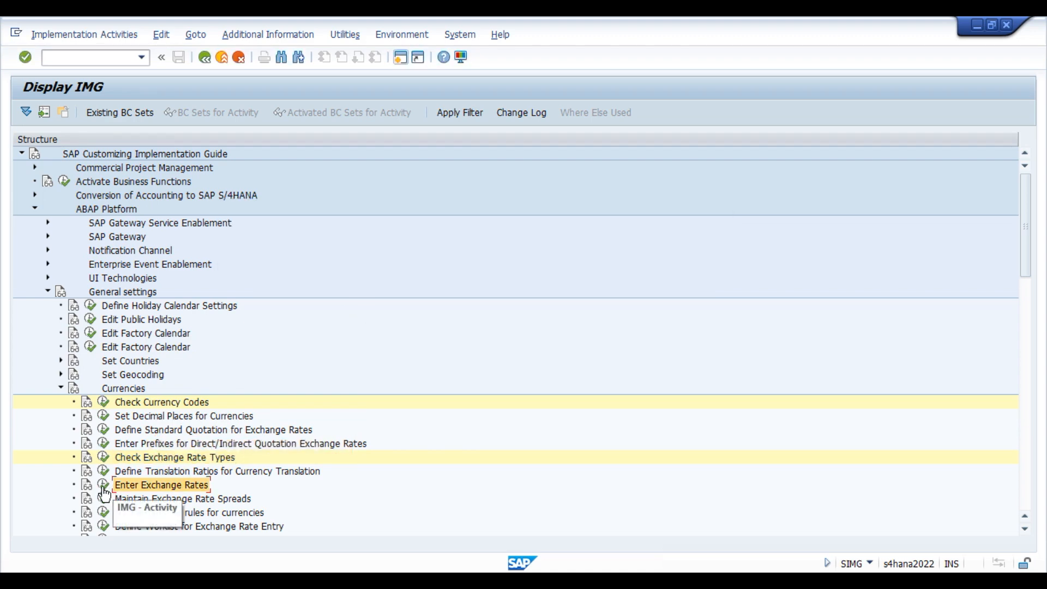
Display the menu path for Enter Exchange Rates, then execute that activity.
right_click(116, 484)
click(130, 470)
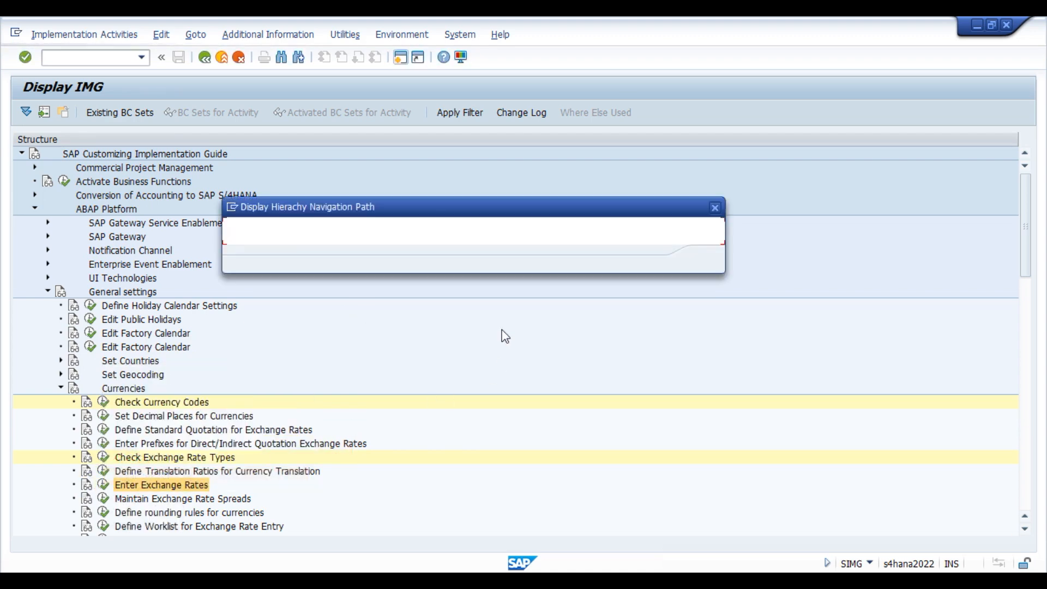
drag(602, 232, 713, 234)
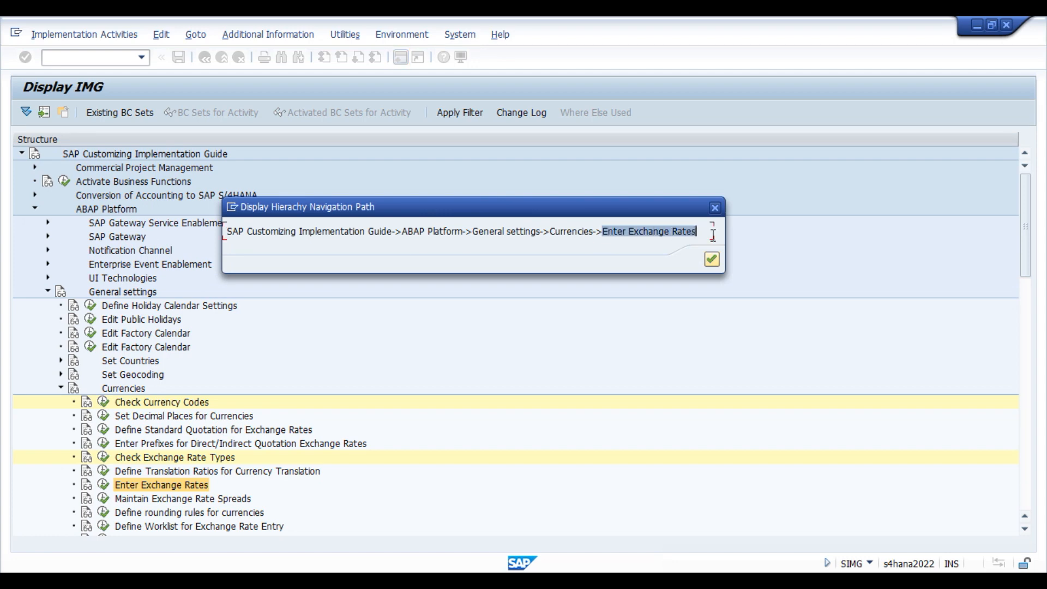
click(712, 259)
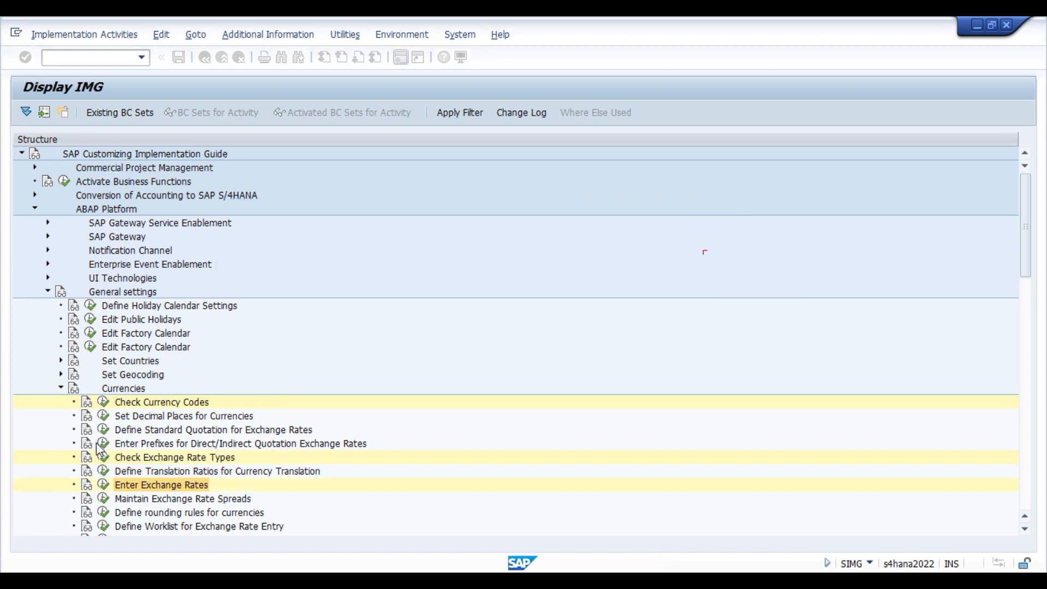
click(103, 486)
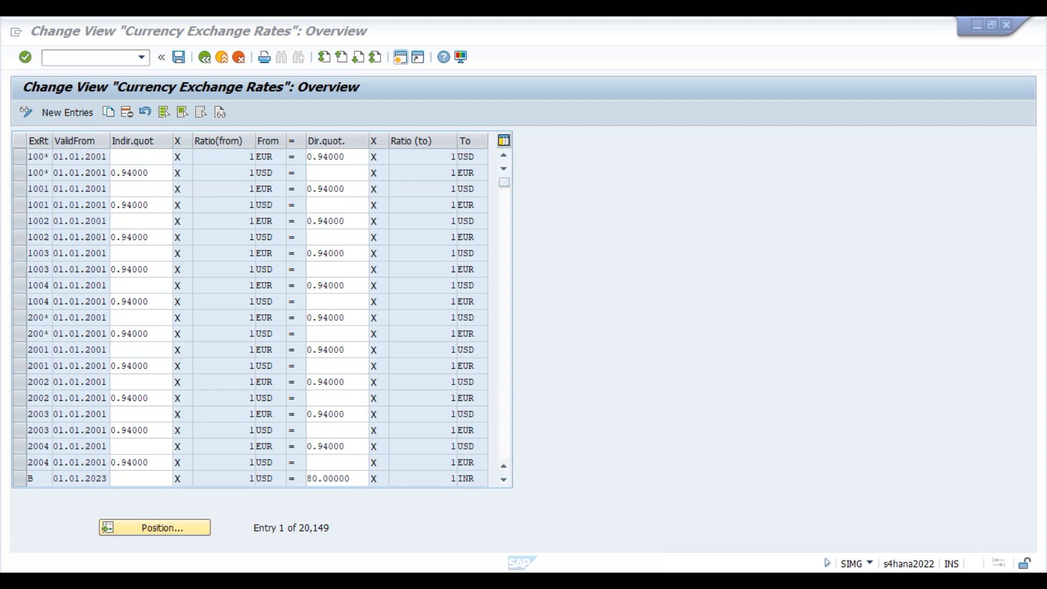
Check the JPY row in Currency Conversion Settings, then open Position in Currency Exchange Rates.
click(529, 532)
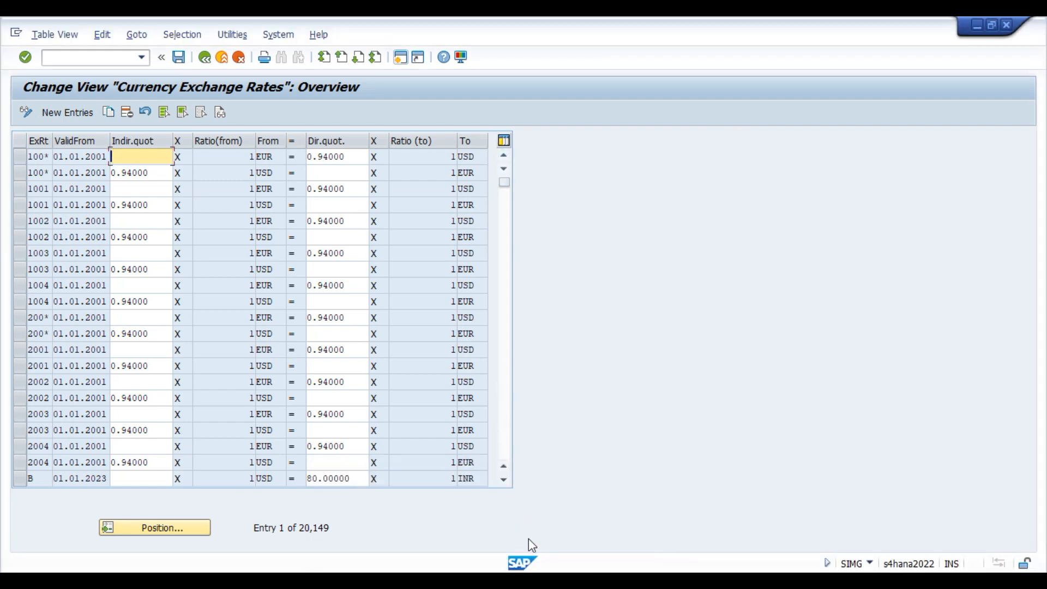
click(678, 518)
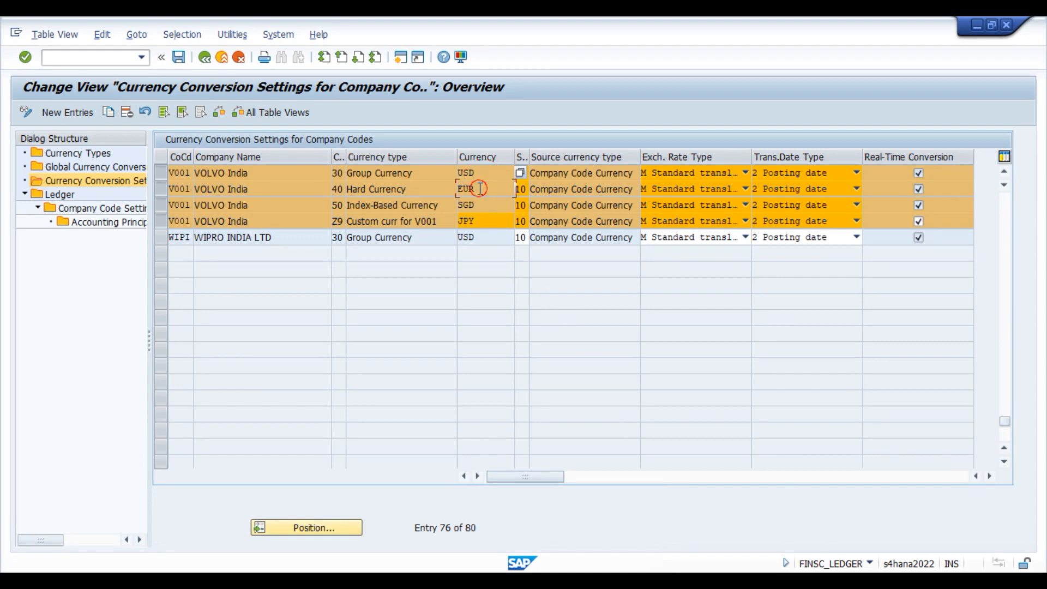
click(489, 216)
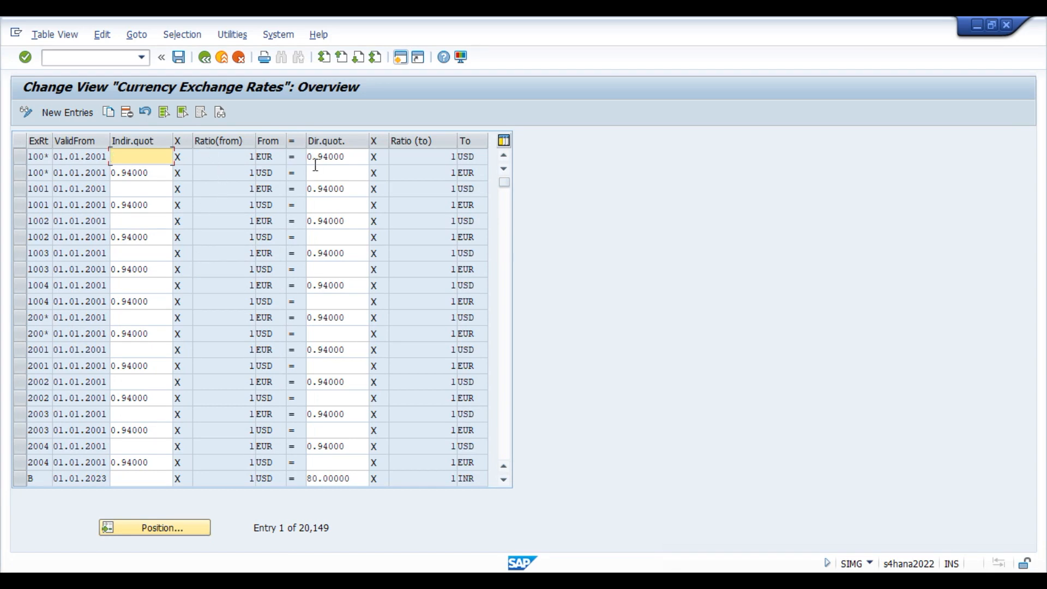
click(963, 557)
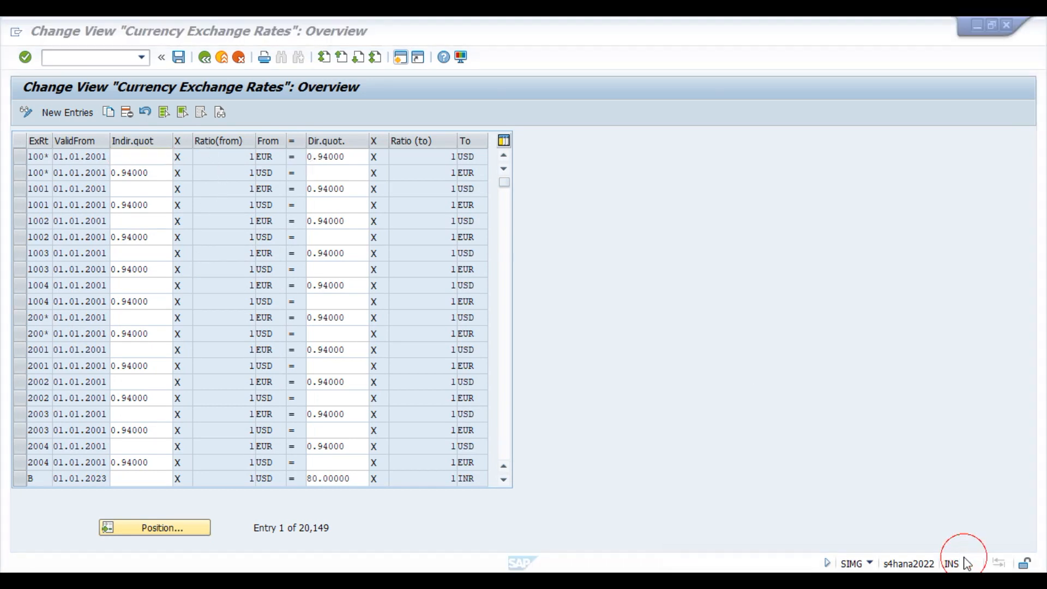
click(170, 530)
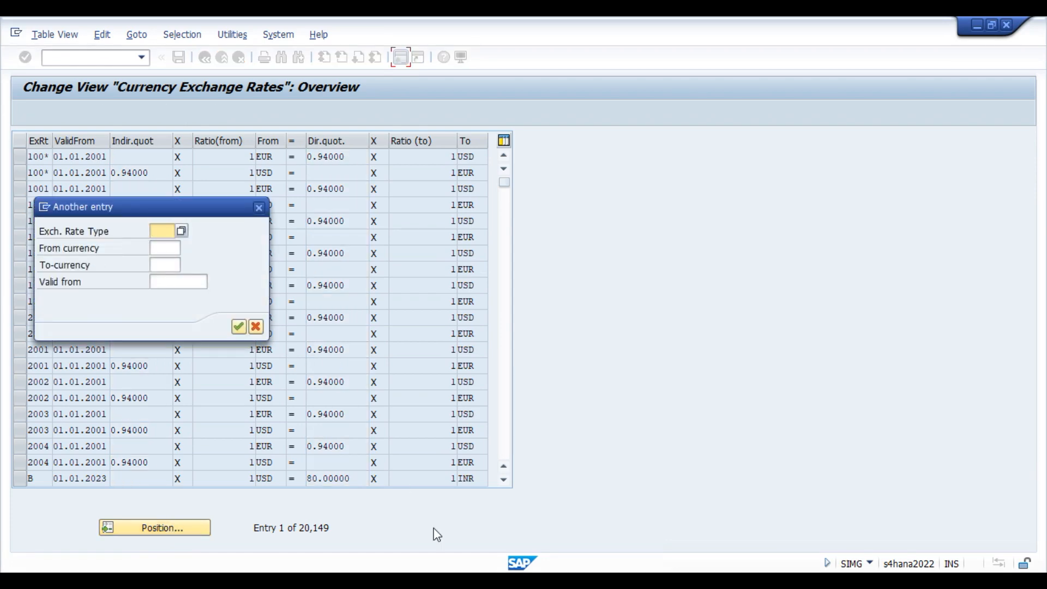
Confirm the EUR company-code setting still uses exchange rate type M.
click(539, 579)
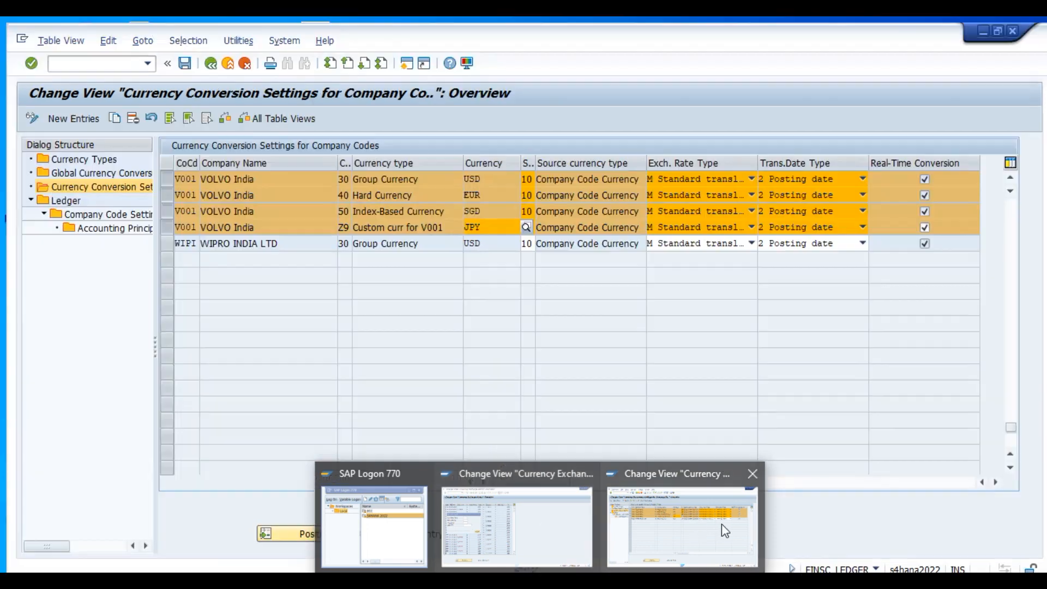
click(722, 525)
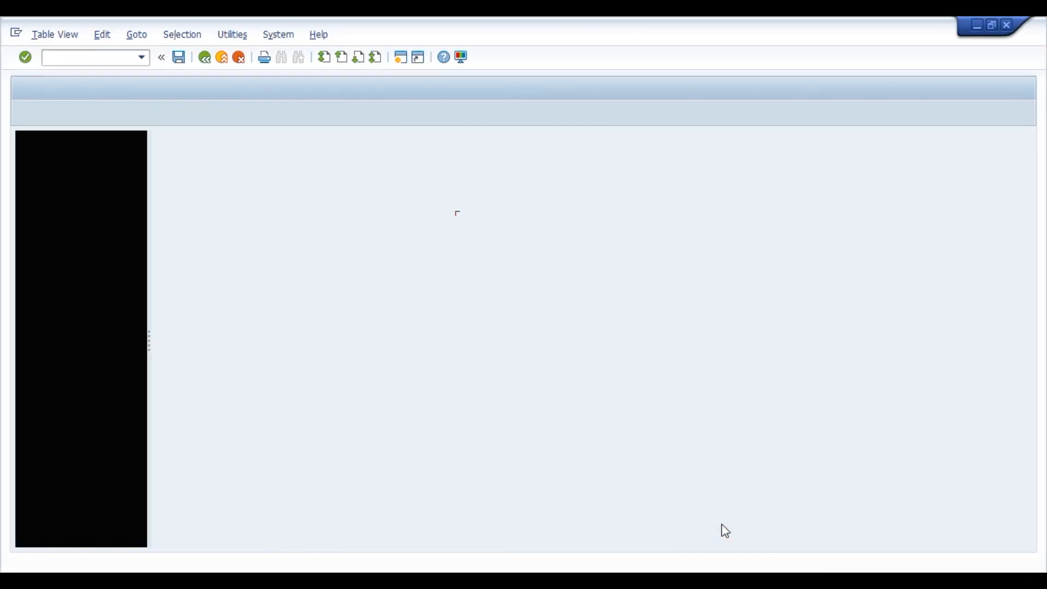
click(669, 188)
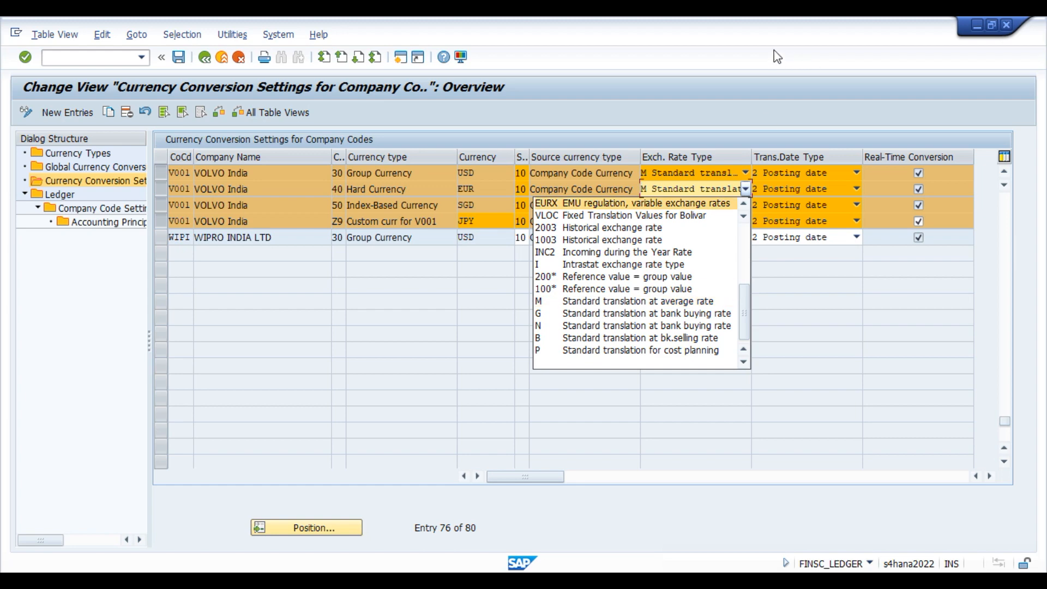
click(741, 51)
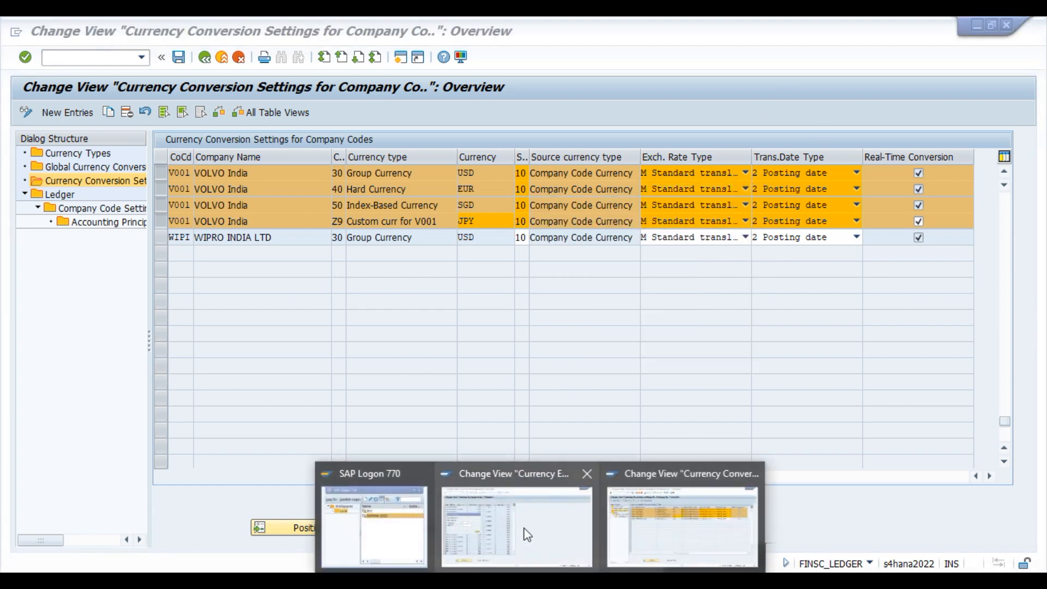
click(526, 523)
Position the rates list on type M, from INR, to USD.
drag(139, 197, 654, 274)
text(M)
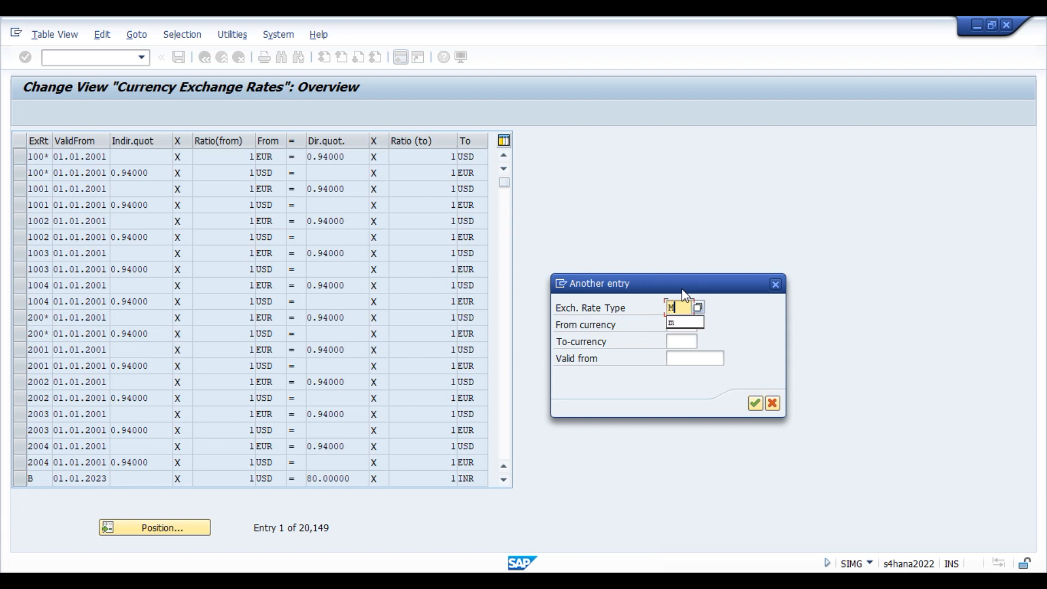
click(677, 321)
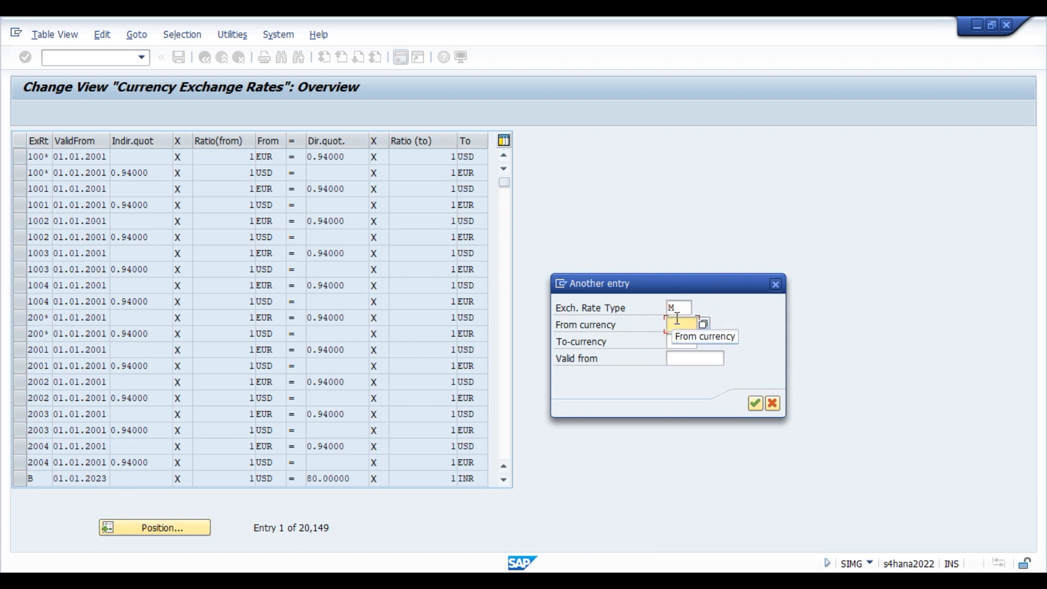
text(INR)
key(Tab)
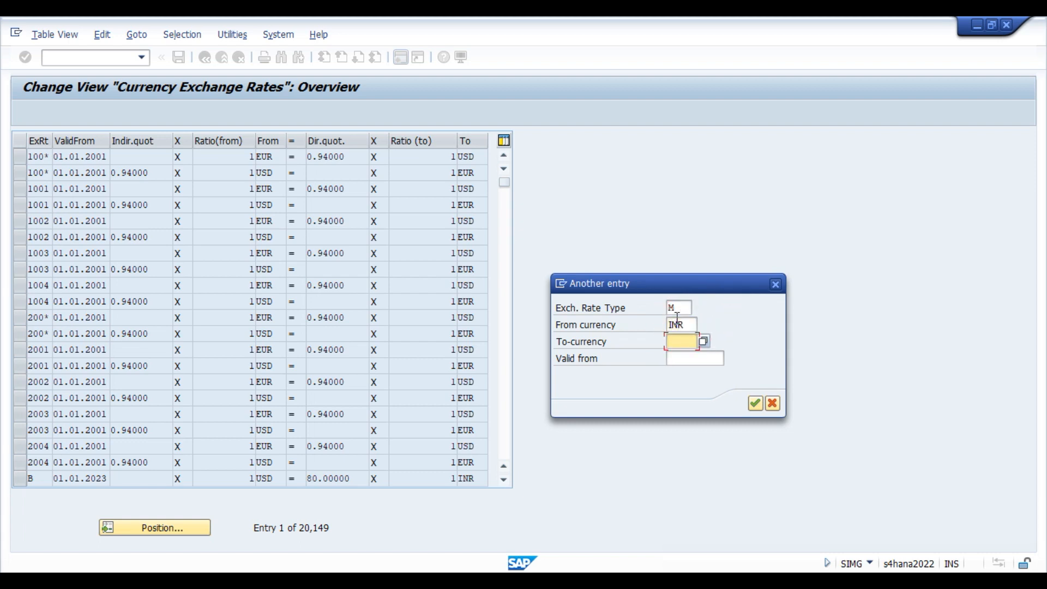
text(USD)
key(Return)
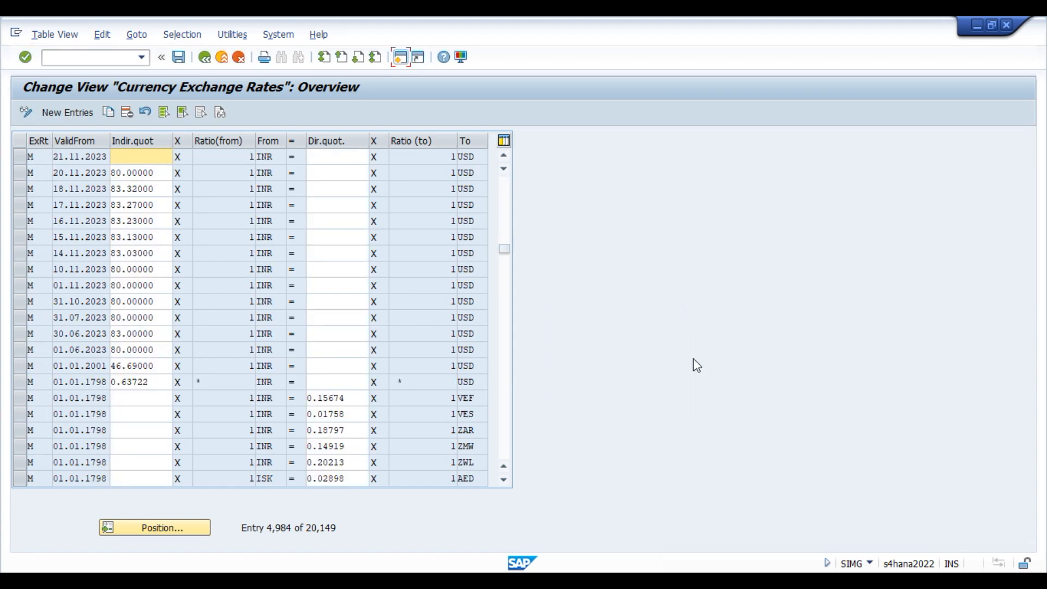
click(954, 561)
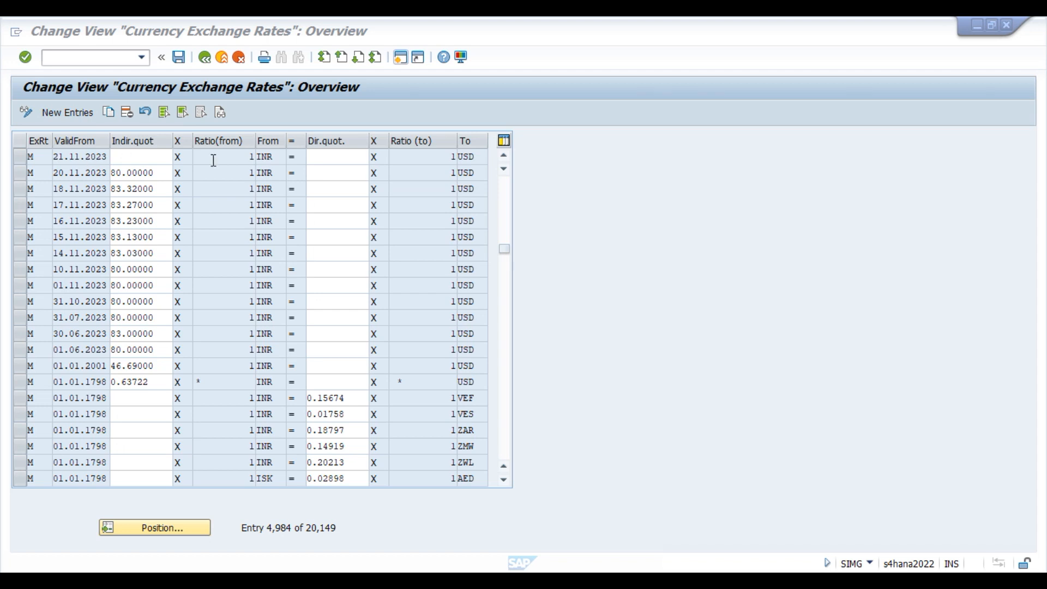
click(355, 158)
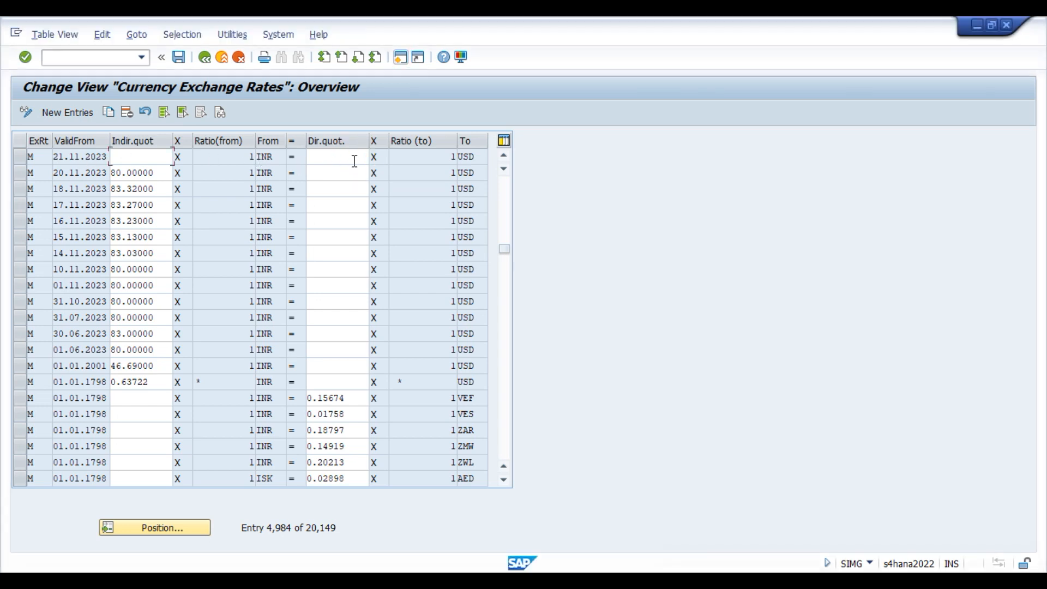
click(238, 159)
click(335, 158)
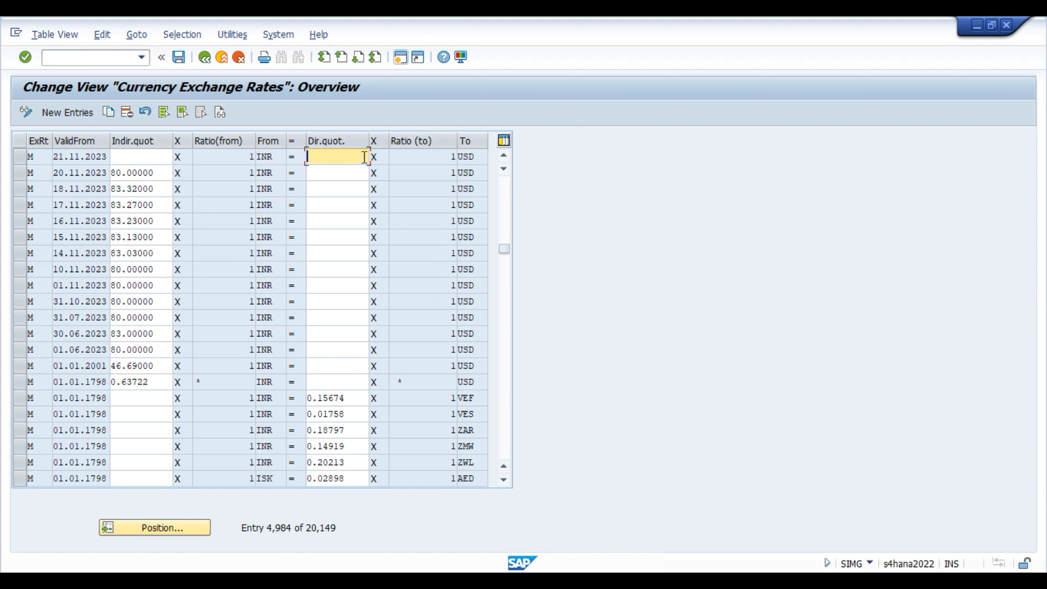
click(966, 559)
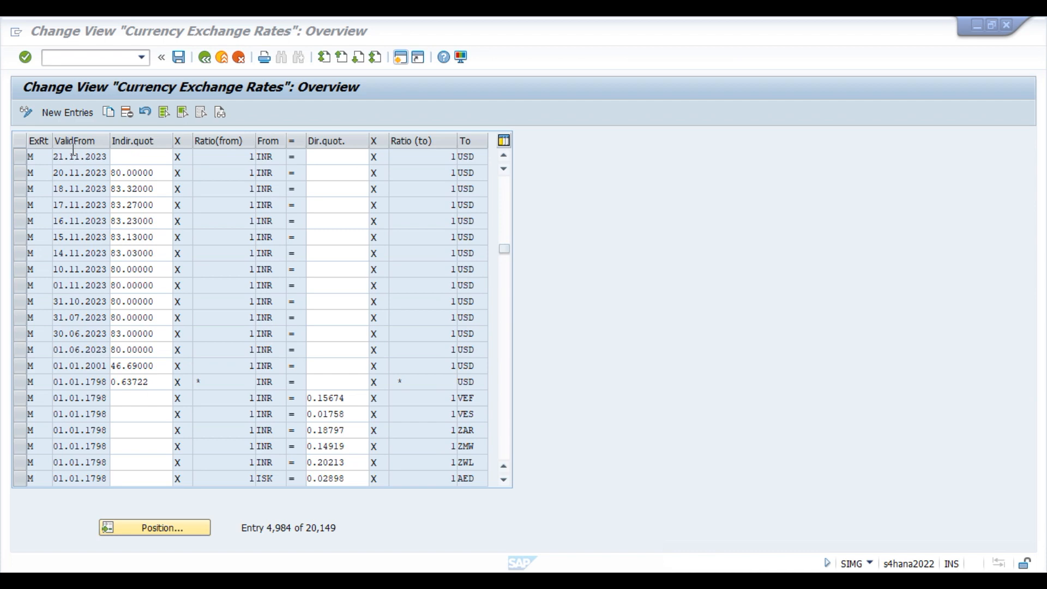
click(243, 158)
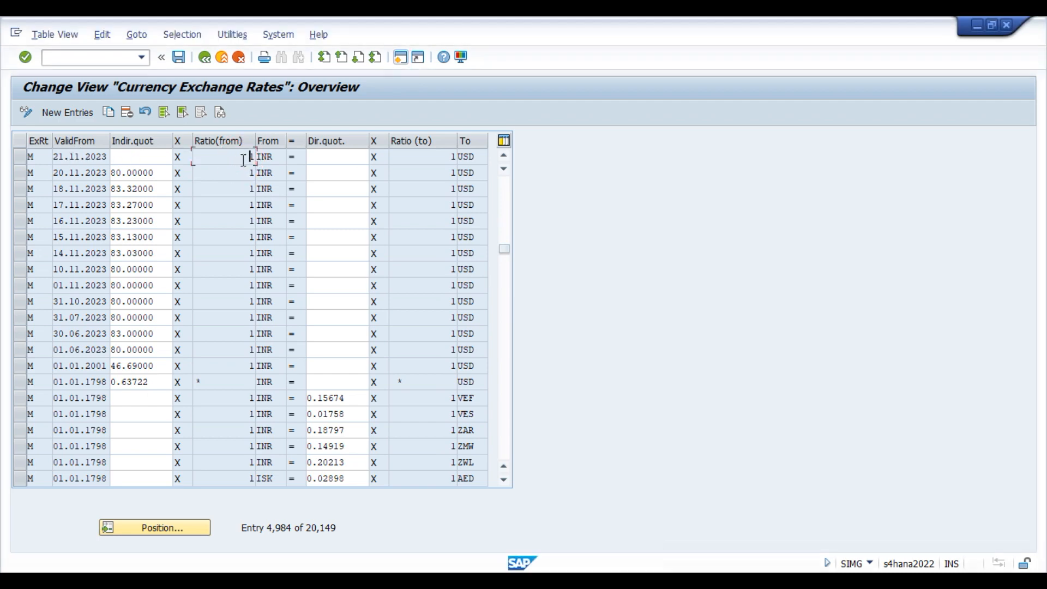
click(423, 159)
click(18, 157)
click(235, 157)
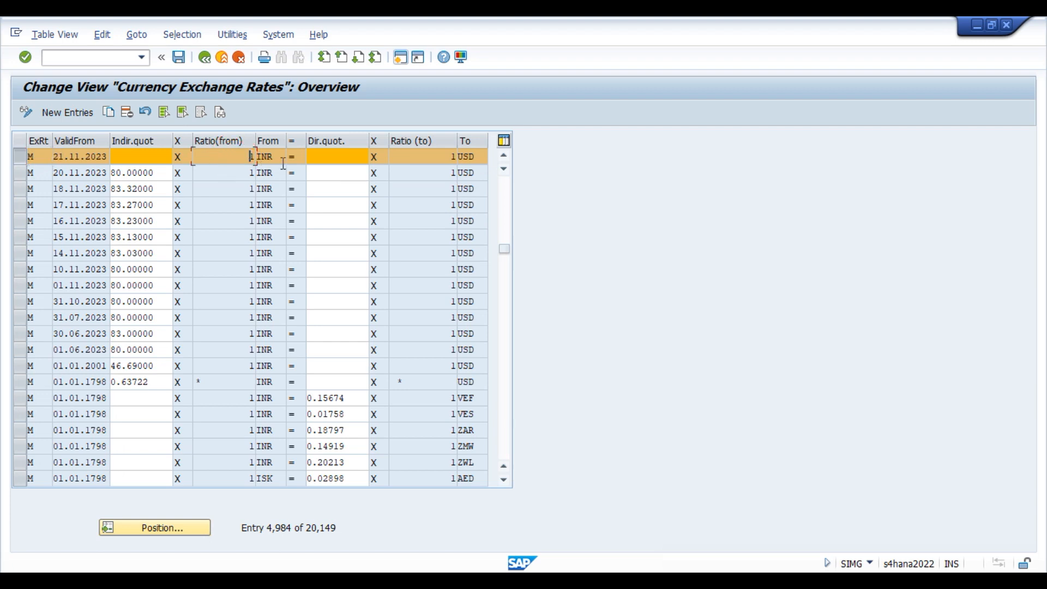
click(310, 158)
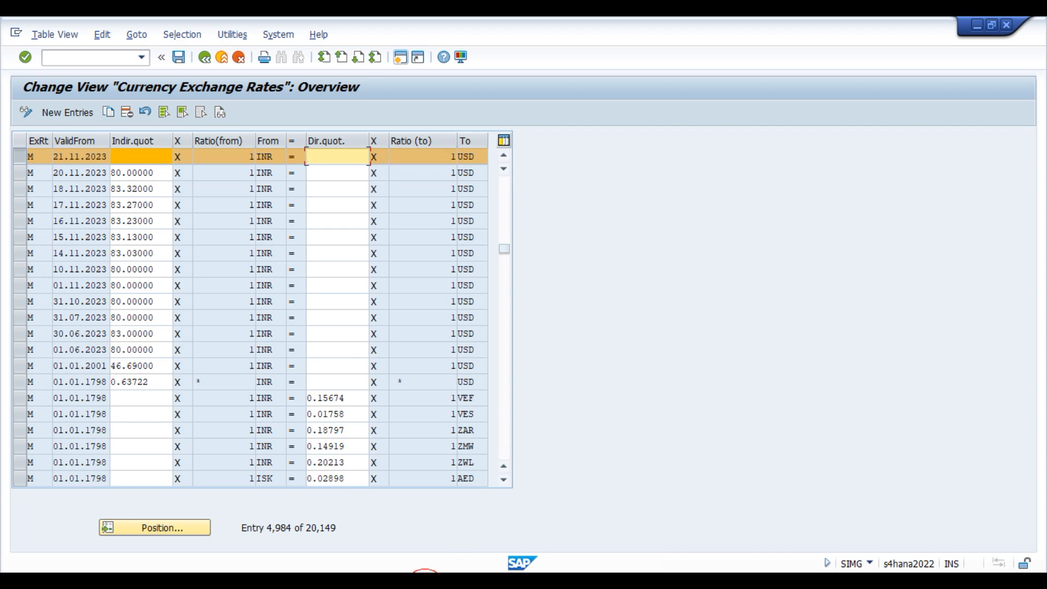
click(426, 583)
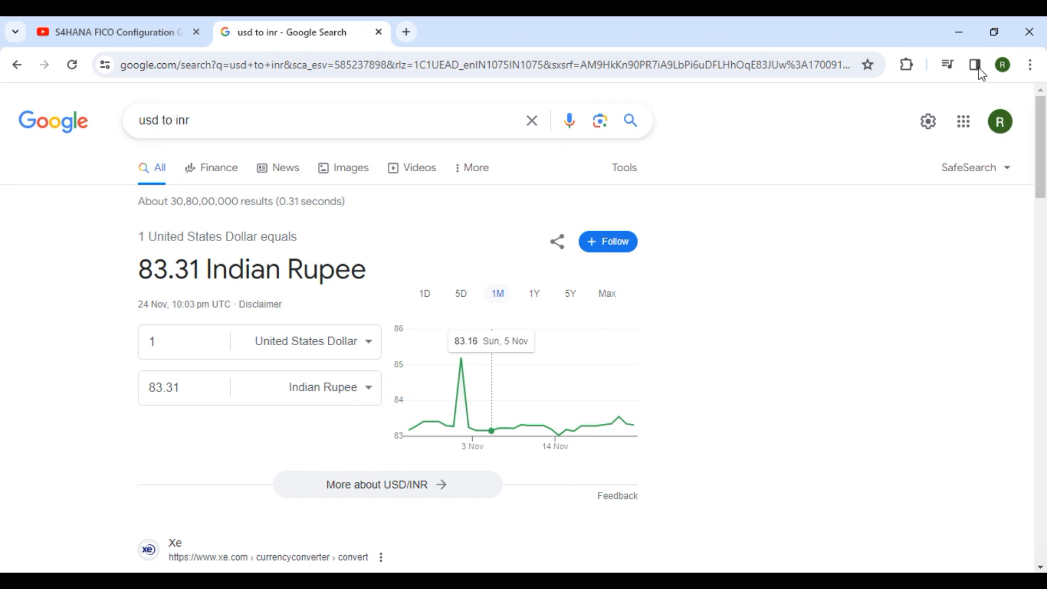
click(960, 36)
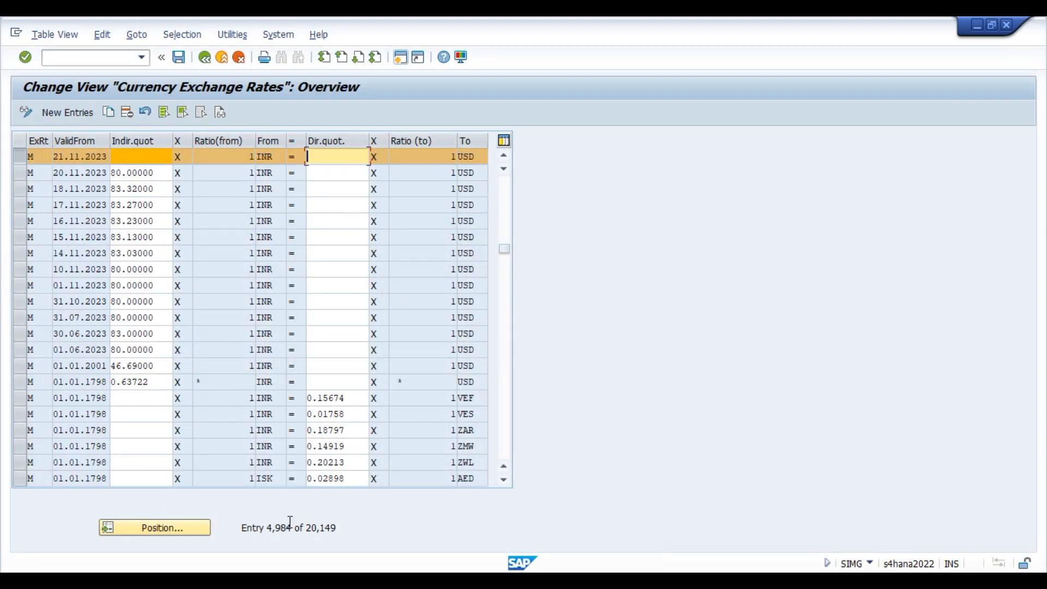
Launch the Windows Calculator app via search.
key(alt+Tab)
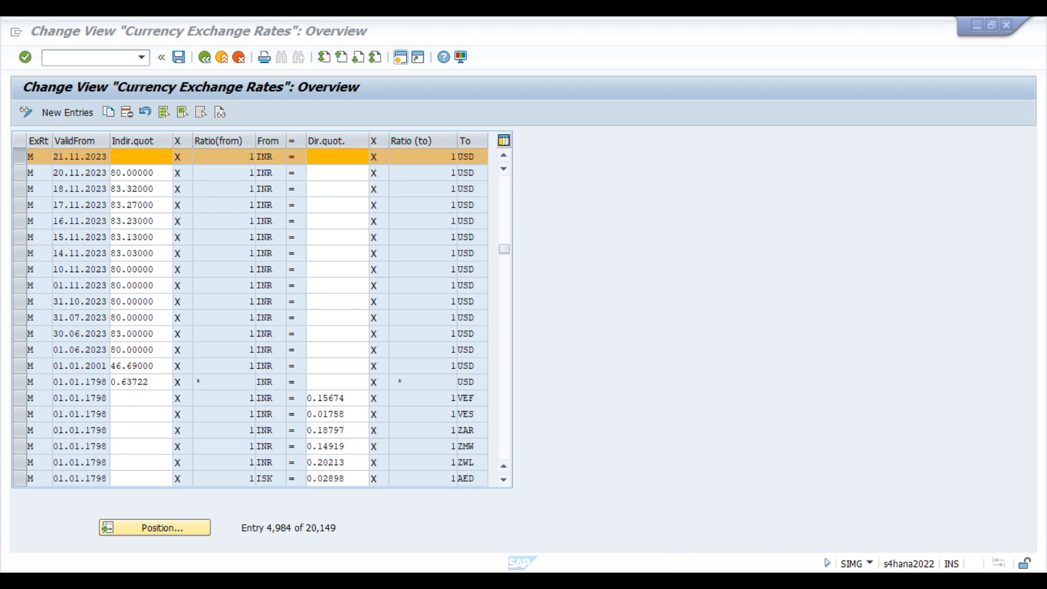
key(super)
text(calc)
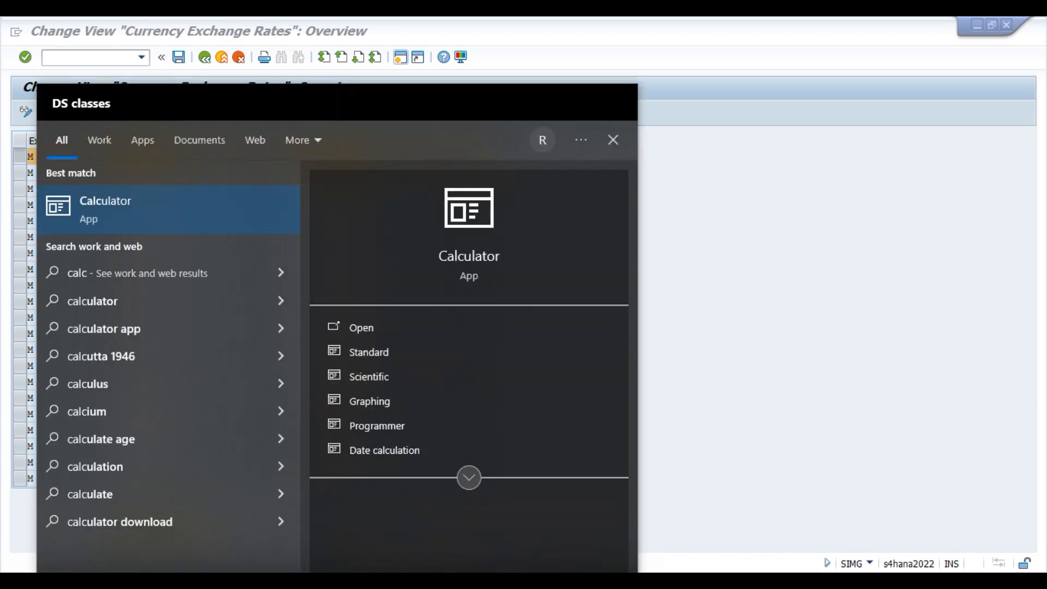
key(Return)
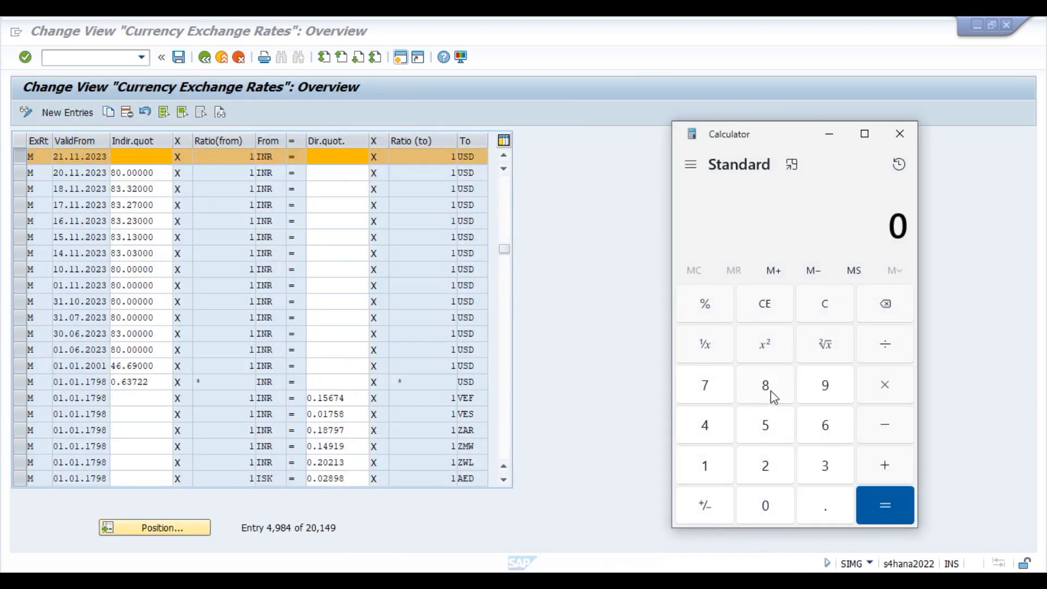
Compute 1 ÷ 83.31 = 0.0120033609410635 in Calculator.
click(703, 466)
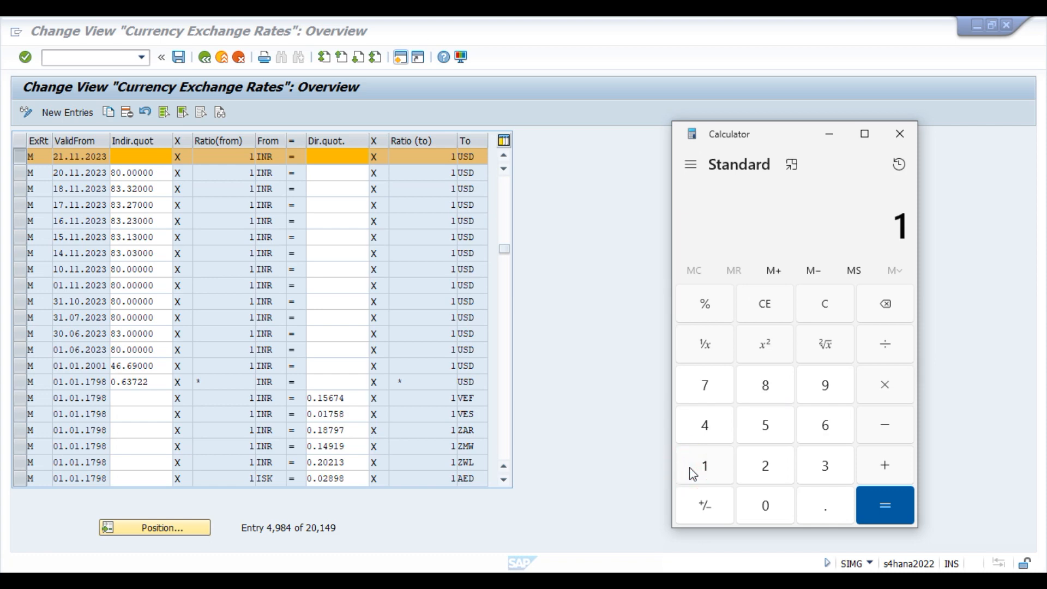
click(889, 342)
click(765, 386)
click(774, 387)
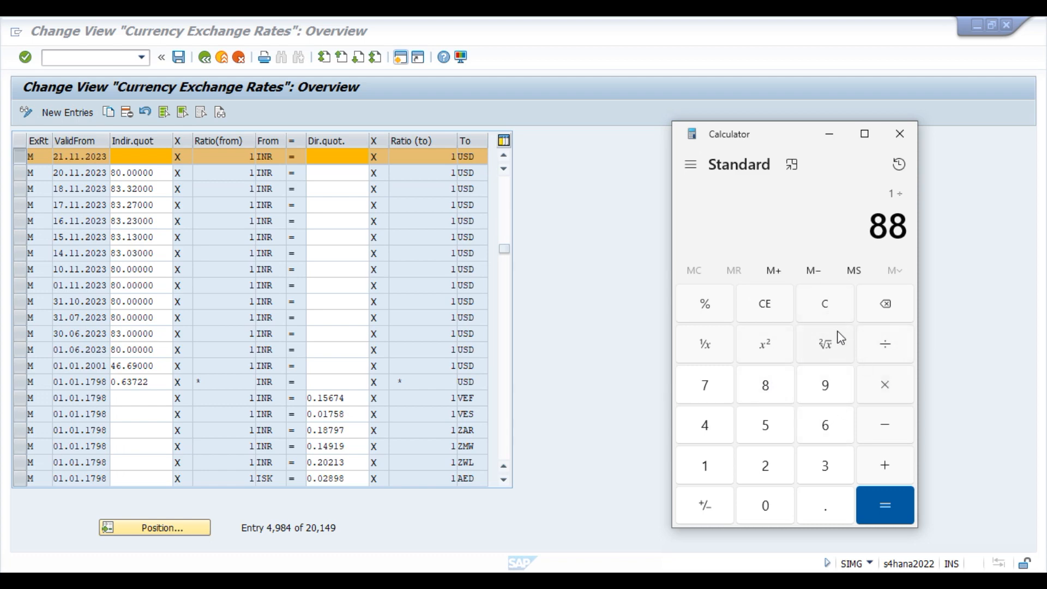
click(885, 306)
click(829, 463)
click(829, 512)
click(824, 466)
click(708, 467)
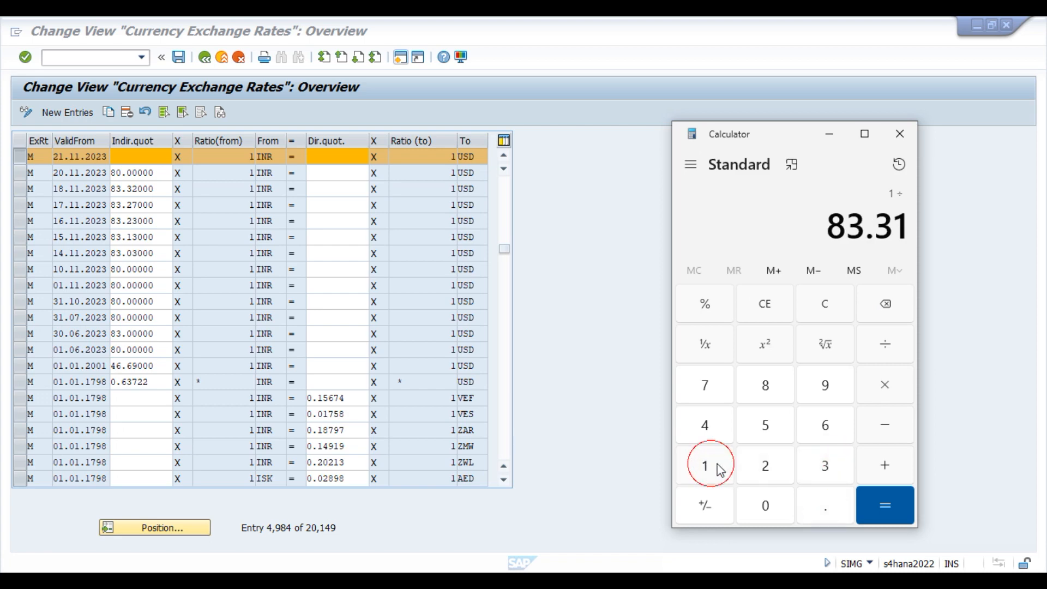
click(887, 502)
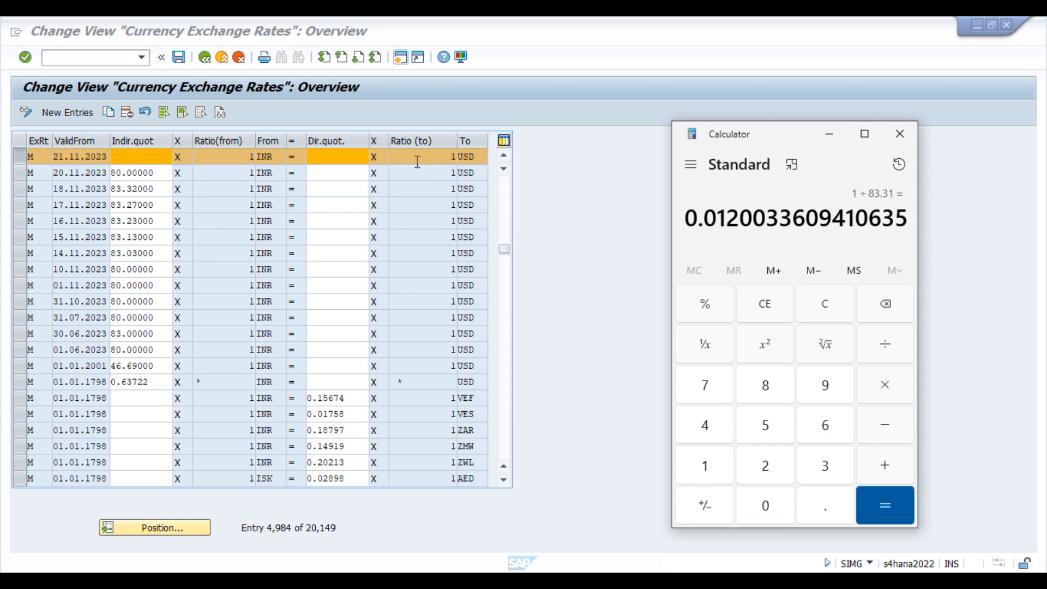
click(347, 156)
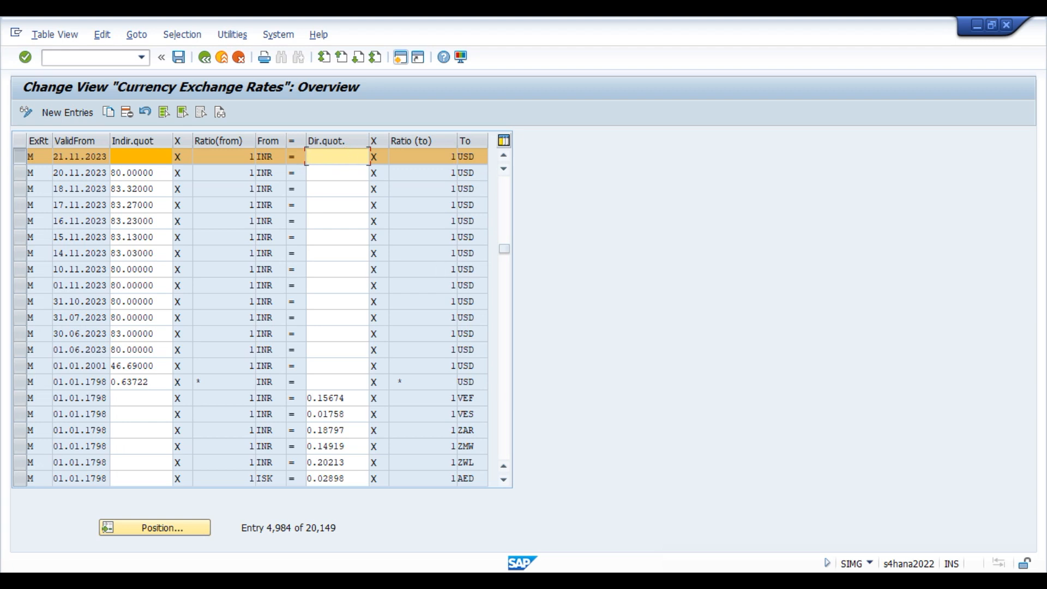
key(alt+Tab)
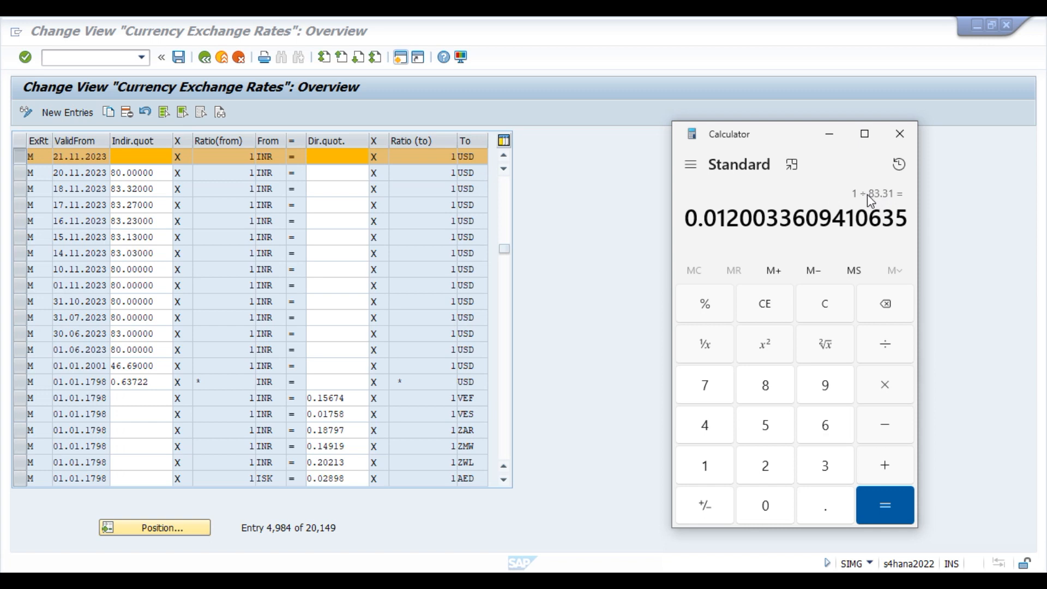
Enter an indirect quotation of 83.31 on the 21.11.2023 INR-to-USD row and save.
click(125, 156)
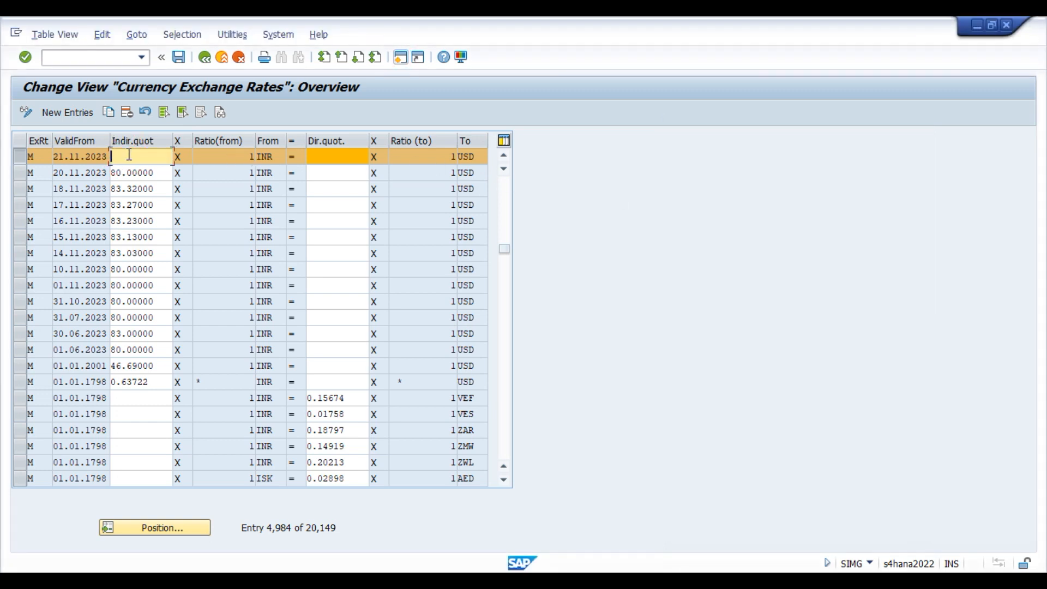
text(83.)
text(11)
click(30, 156)
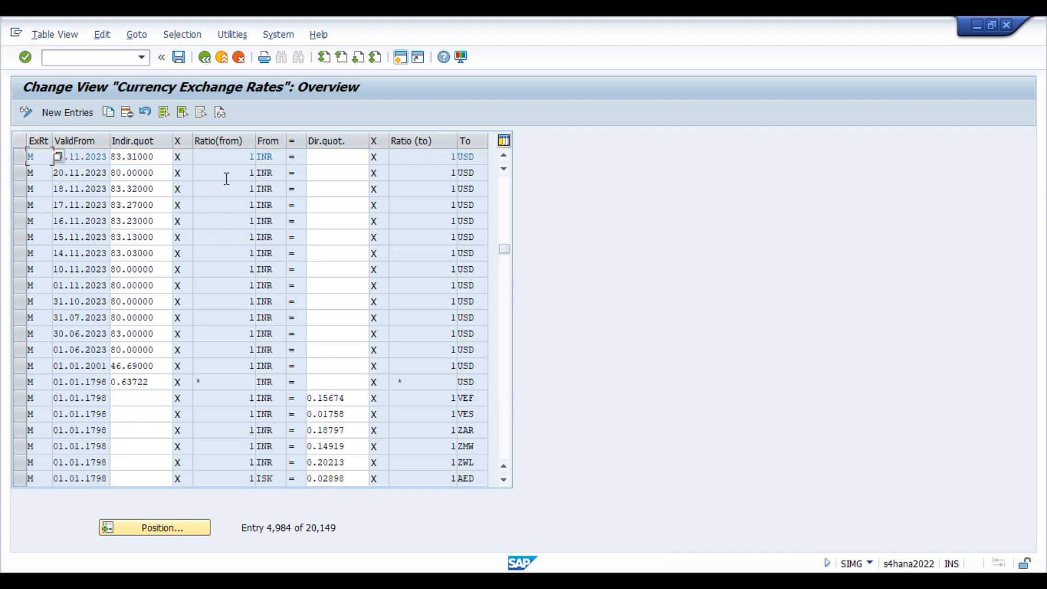
click(178, 58)
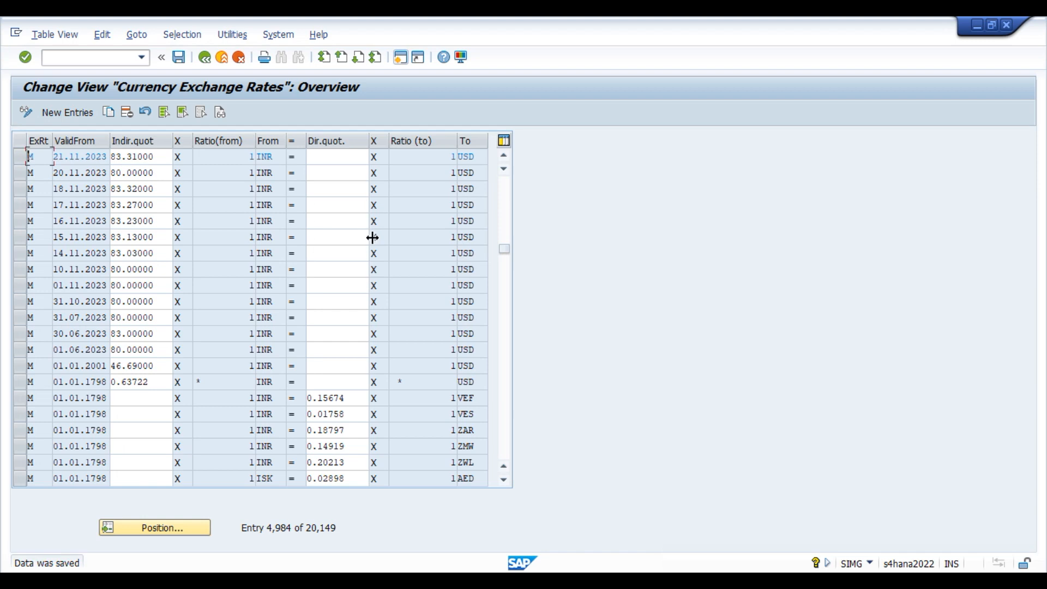
Review the saved row's valid-from date and indirect quotation value.
click(20, 157)
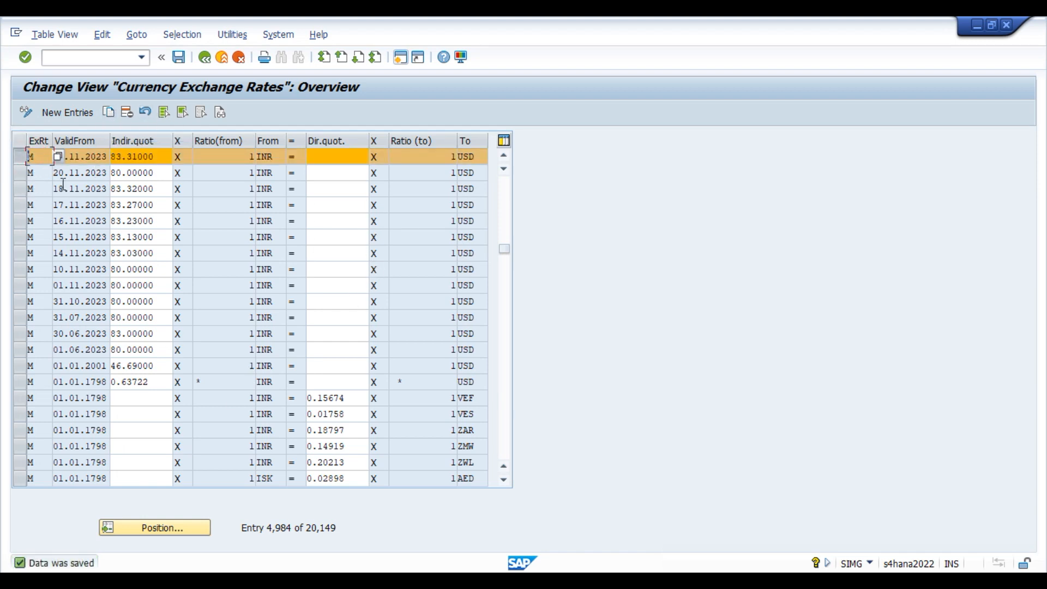
click(85, 157)
click(156, 157)
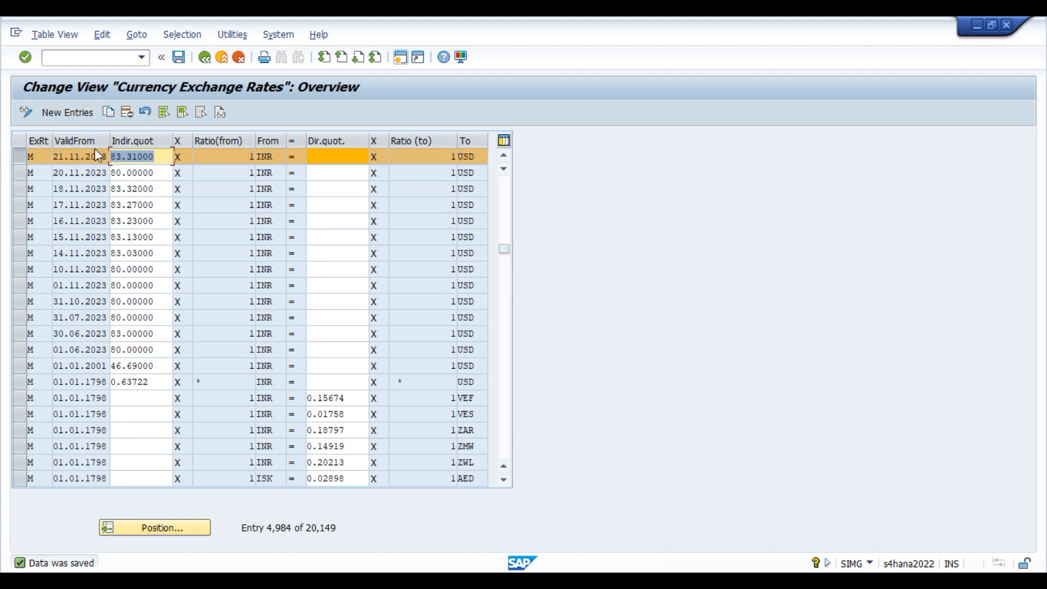
Copy the first rate row and swap its currencies to from USD, to INR.
click(19, 163)
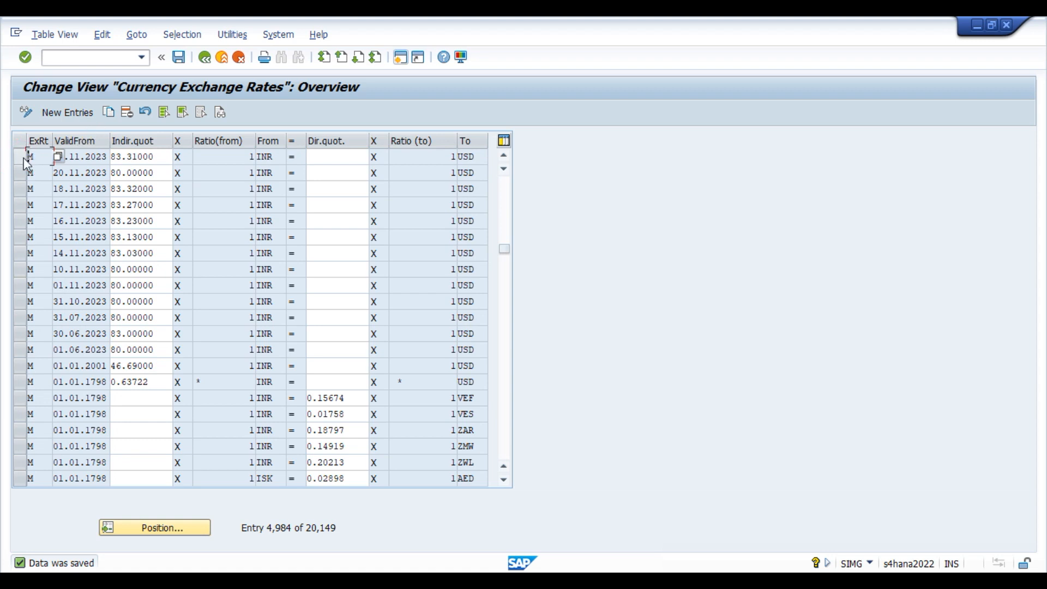
click(24, 155)
click(109, 112)
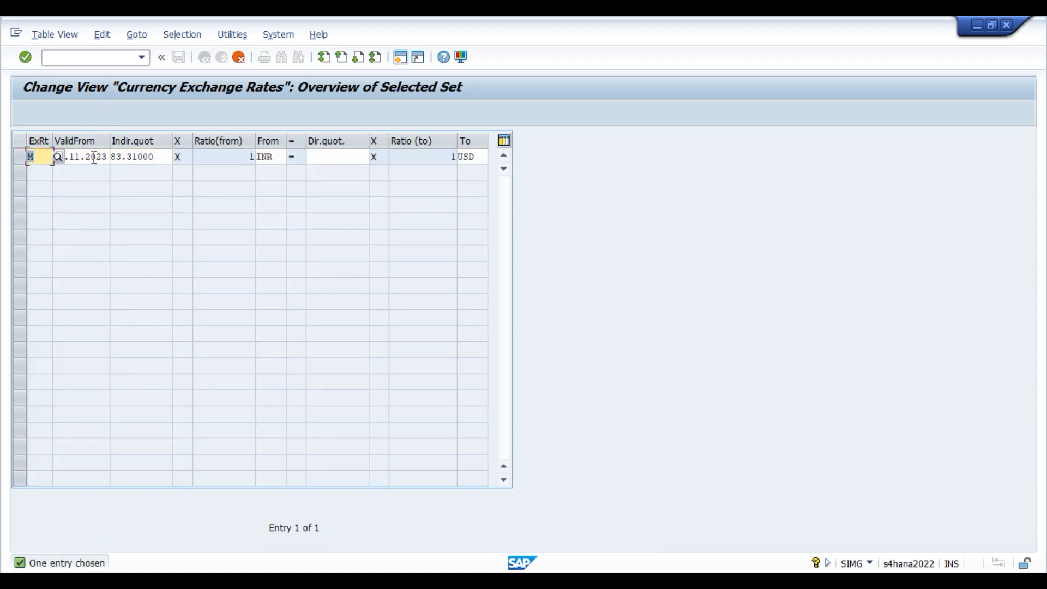
click(79, 156)
double_click(265, 156)
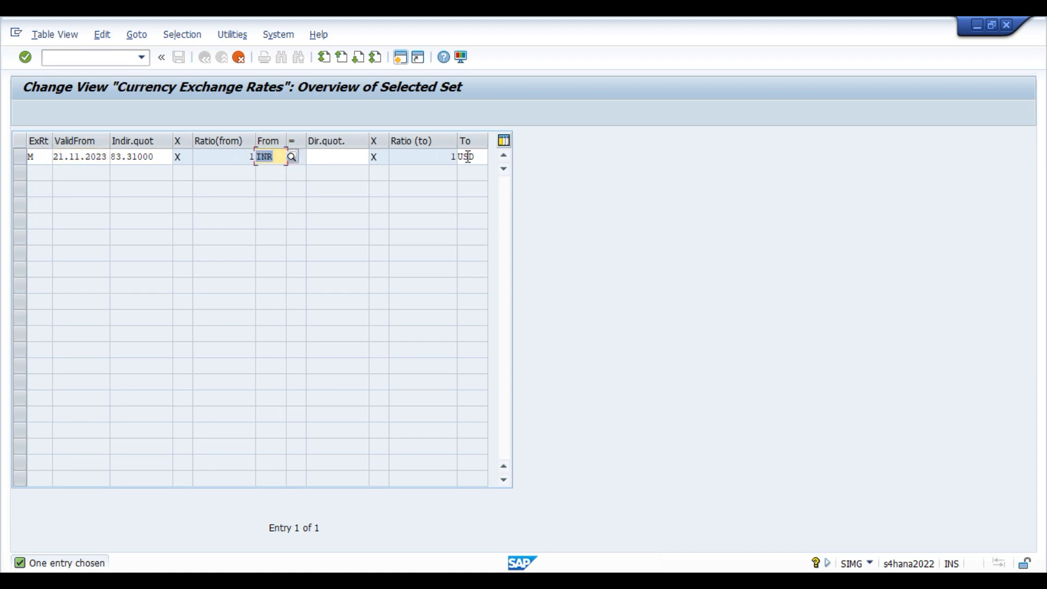
text(USD)
key(Return)
double_click(468, 156)
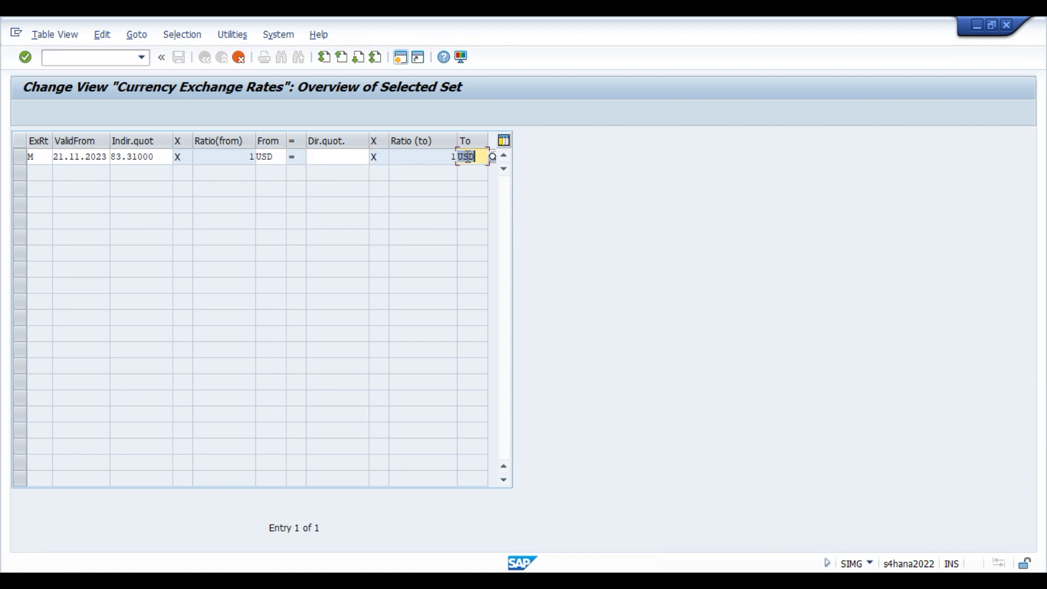
text(INR)
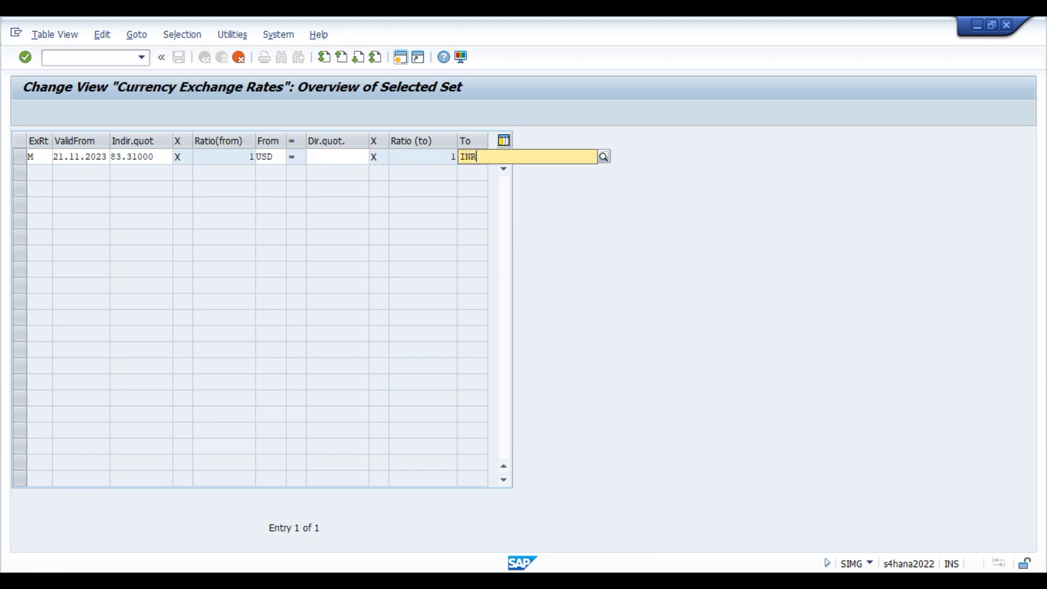
click(239, 157)
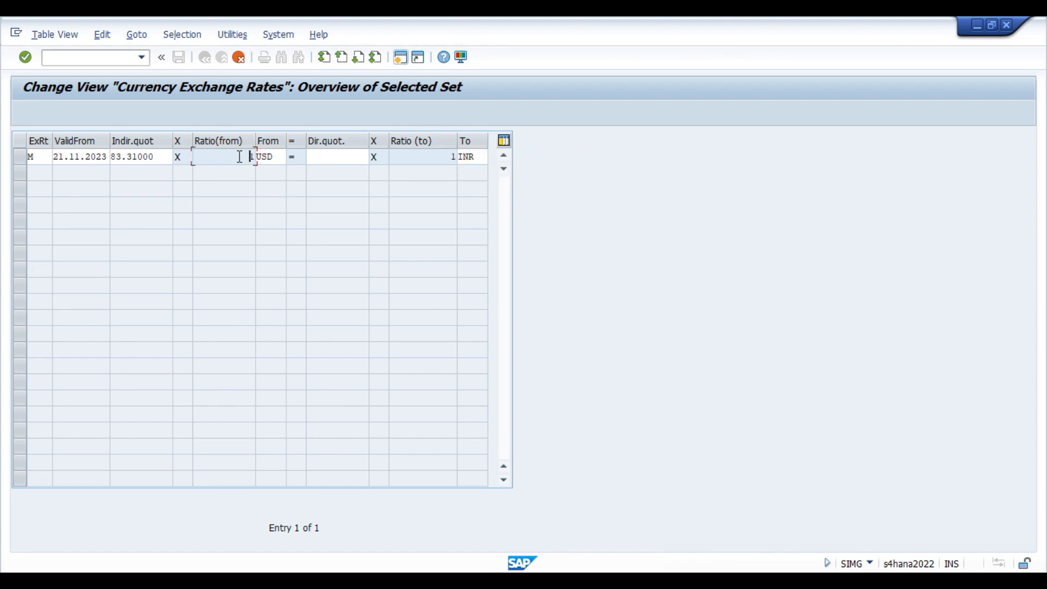
Move 83.31000 from the indirect quotation into the direct quotation cell.
double_click(158, 156)
key(ctrl+c)
key(BackSpace)
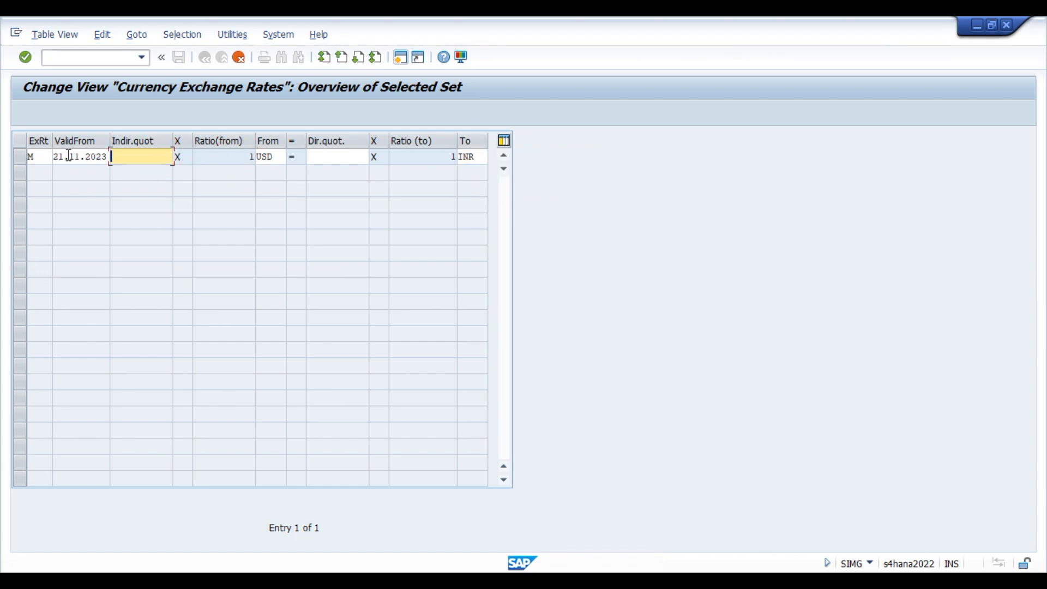
click(337, 156)
key(ctrl+v)
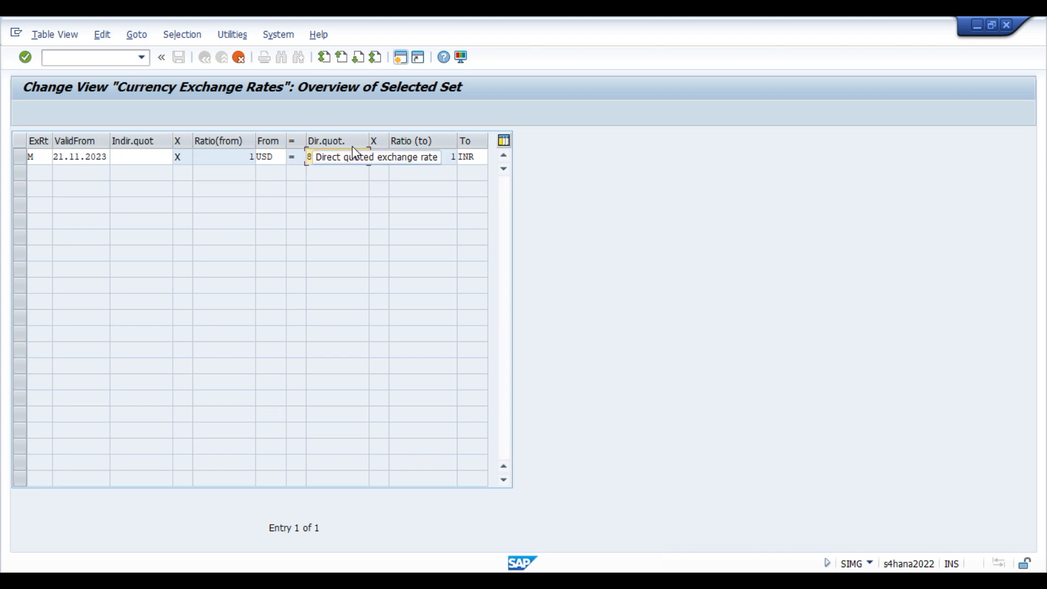
click(247, 156)
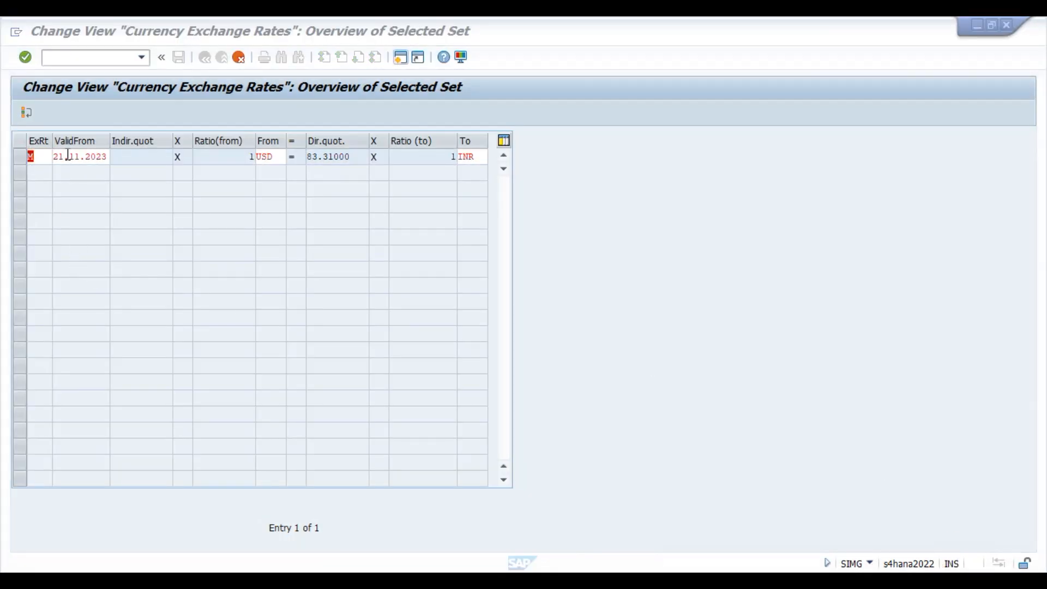
key(F4)
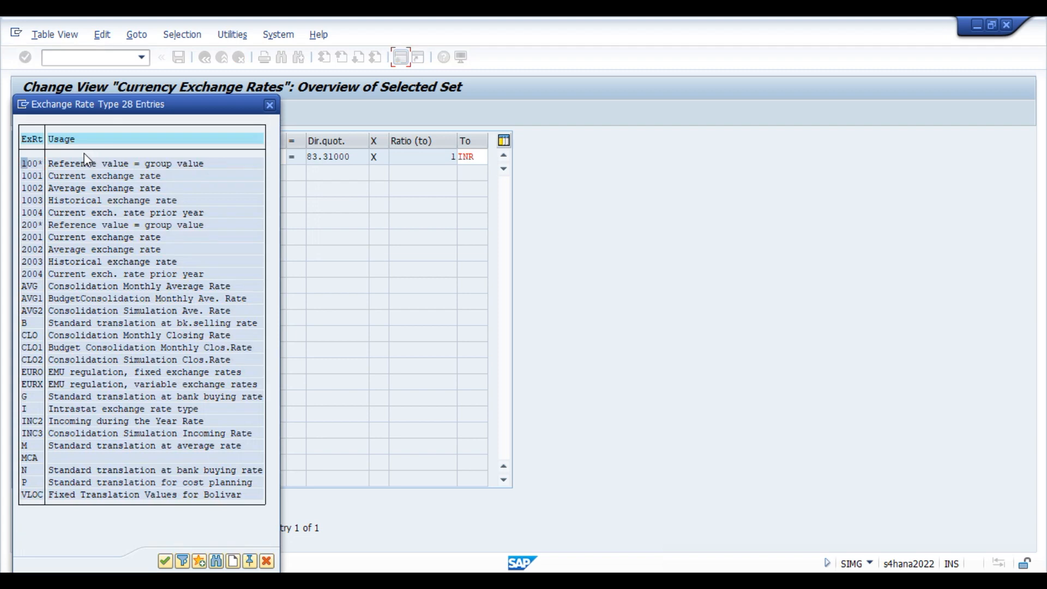
click(269, 105)
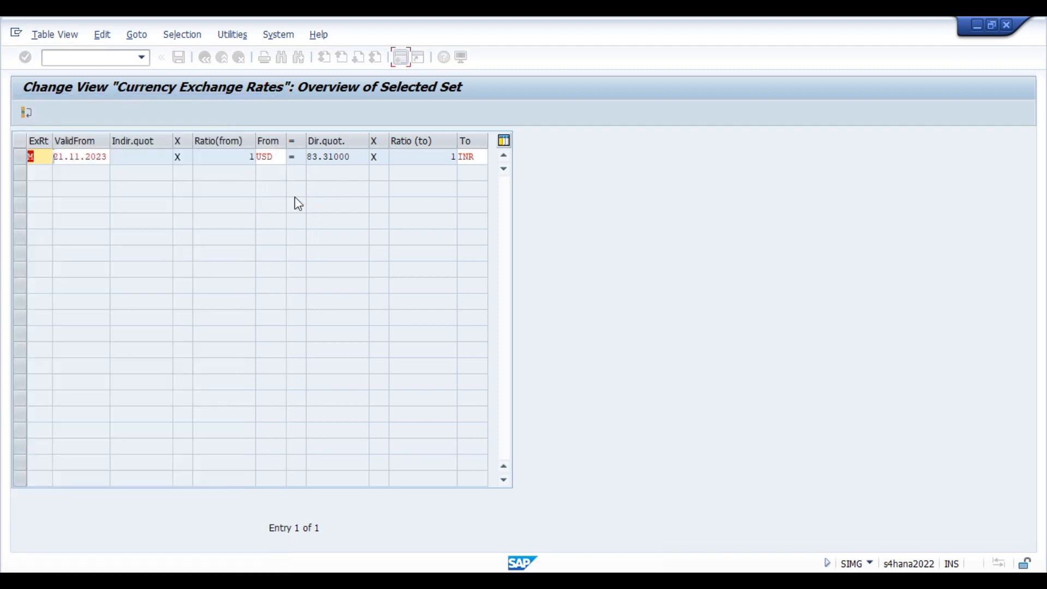
Set valid-from to 22.11.2023, restore the 83.31000 direct rate, and confirm the new entry.
click(86, 156)
click(61, 157)
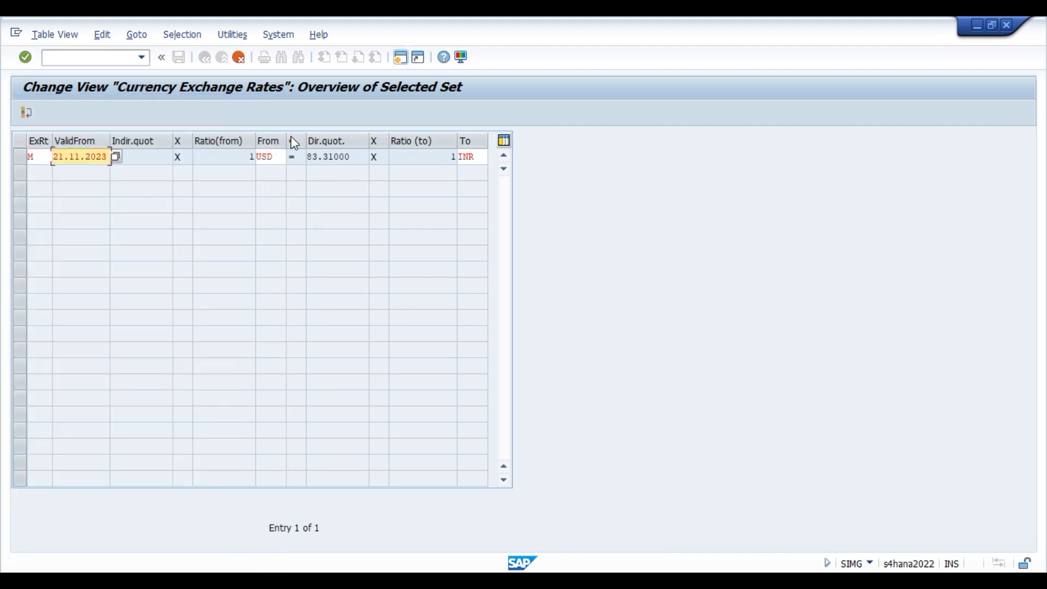
key(BackSpace)
text(2)
key(Return)
click(328, 159)
key(space)
click(326, 174)
click(227, 156)
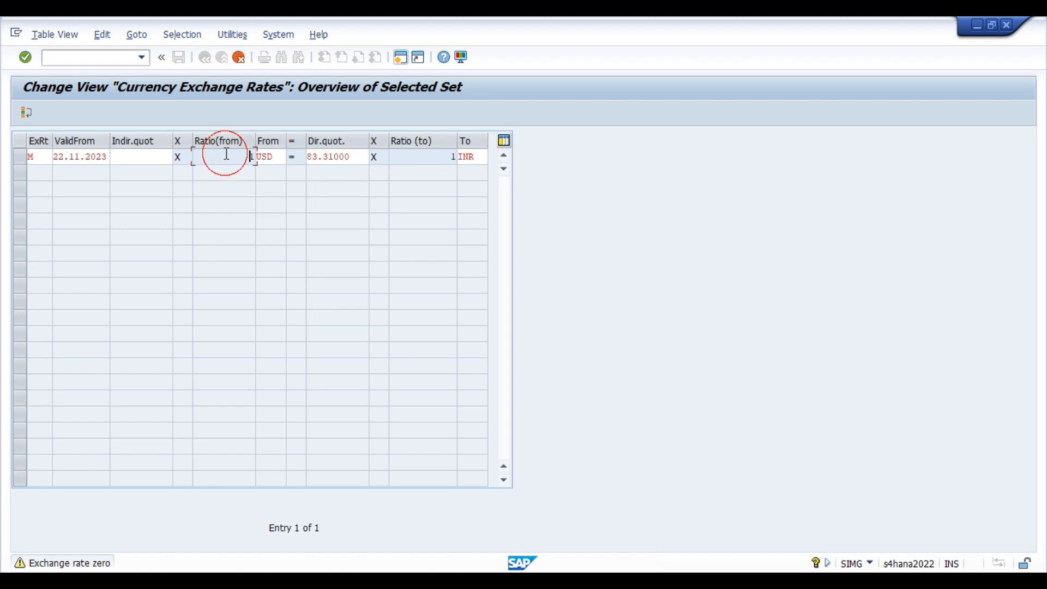
key(Return)
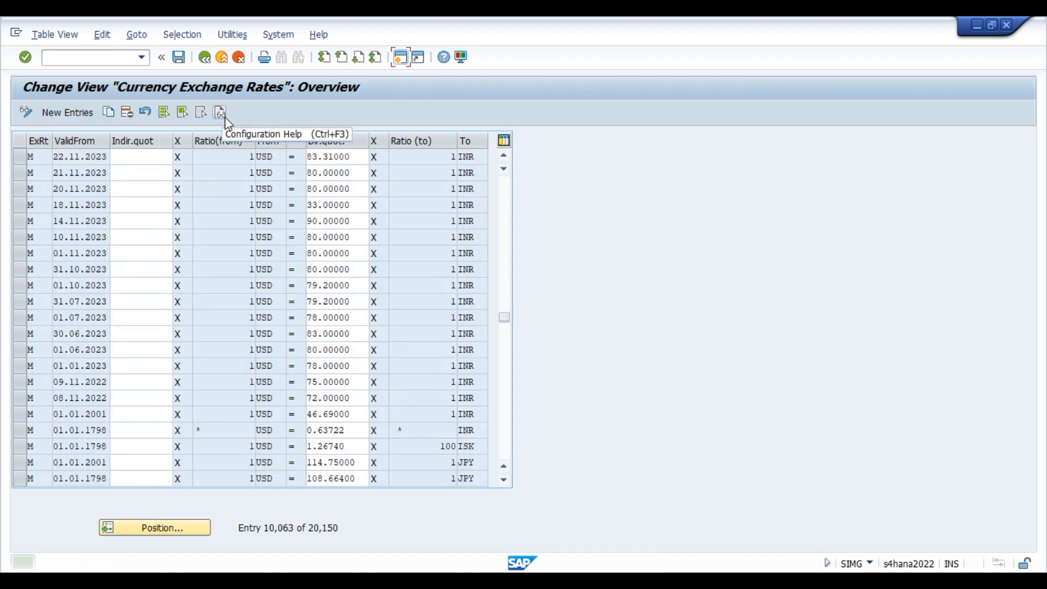
Save the new 22.11.2023 USD-to-INR rate and review its ratios and currencies.
click(180, 57)
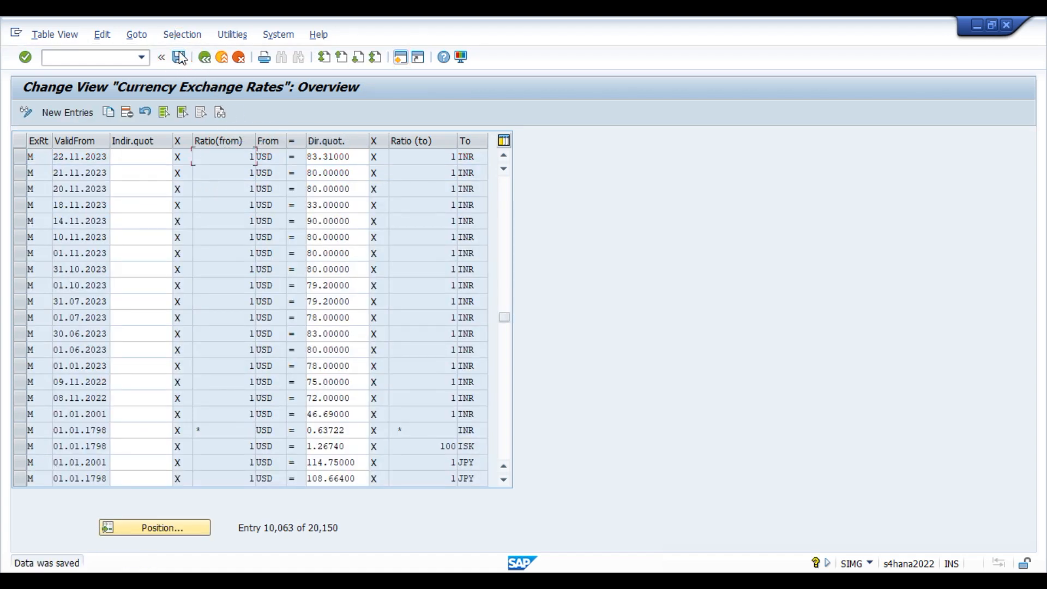
click(20, 160)
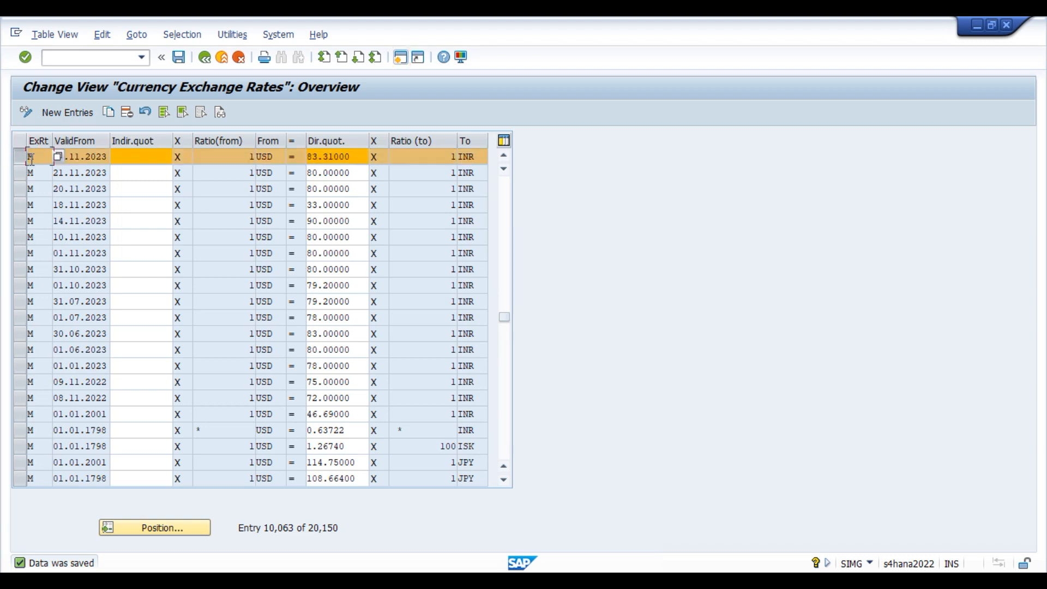
click(81, 156)
click(242, 158)
click(426, 158)
click(22, 158)
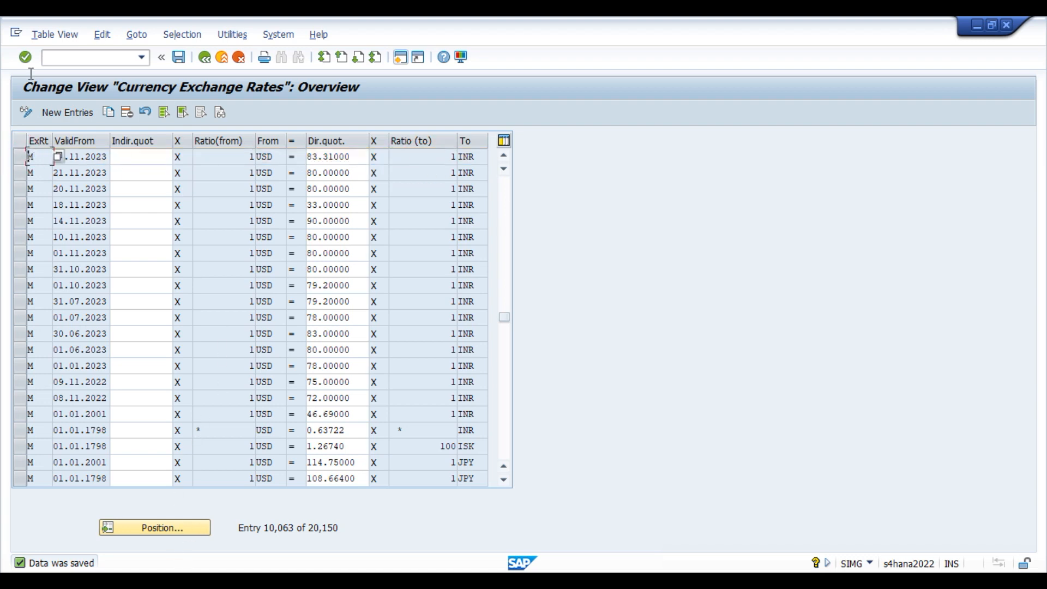
click(274, 160)
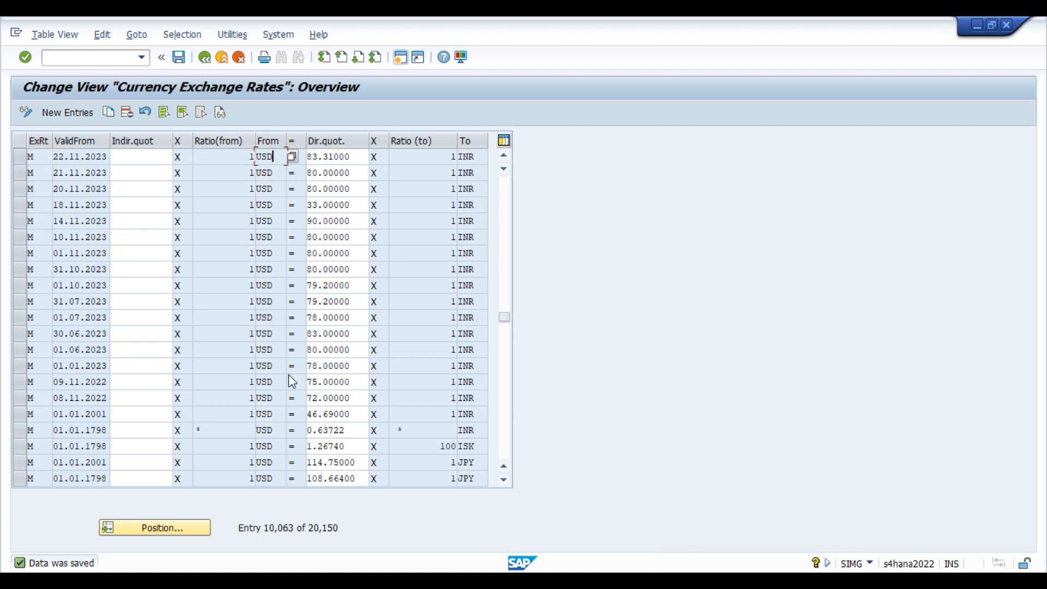
Position the list on rate type M, INR to USD entries.
click(194, 528)
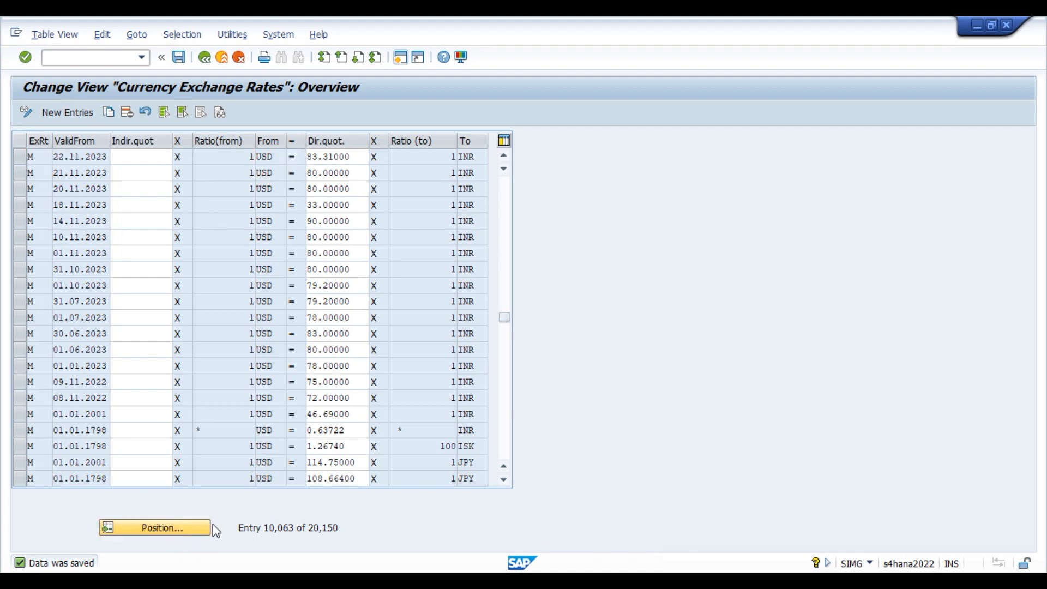
text(m)
key(Tab)
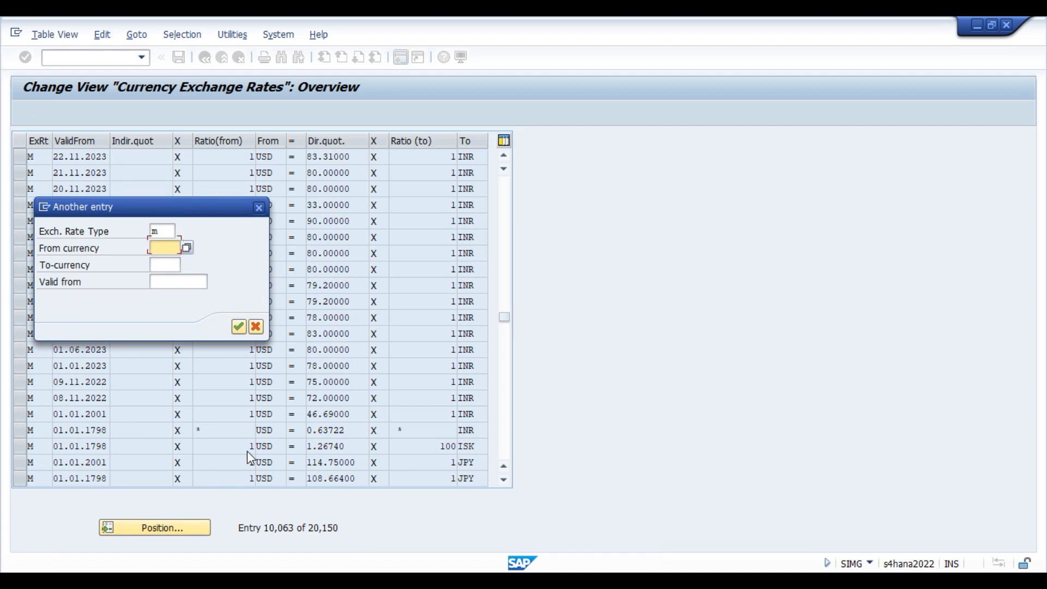
key(Tab)
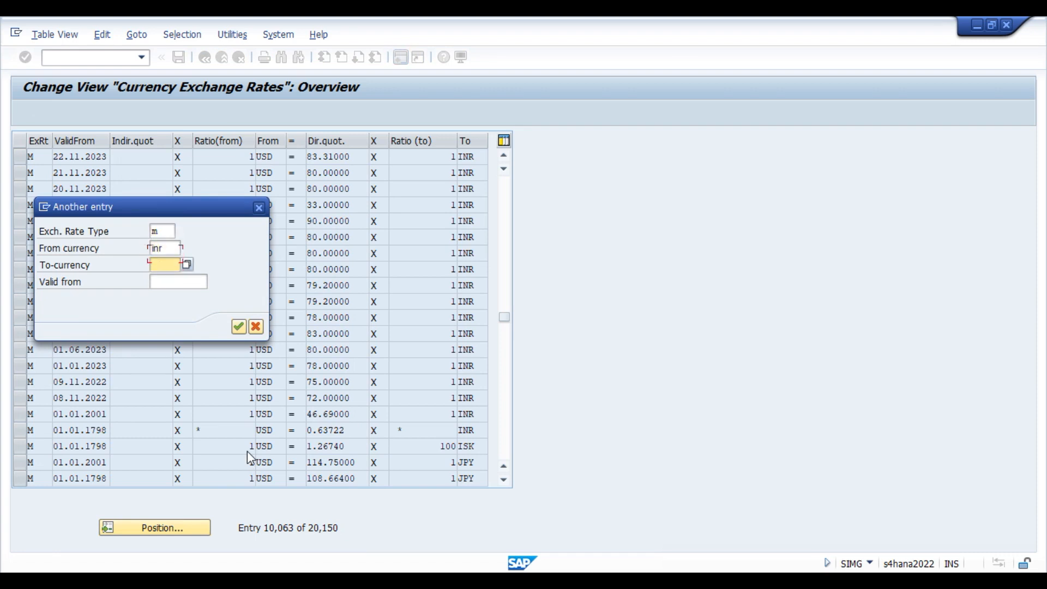
text(usd)
click(238, 326)
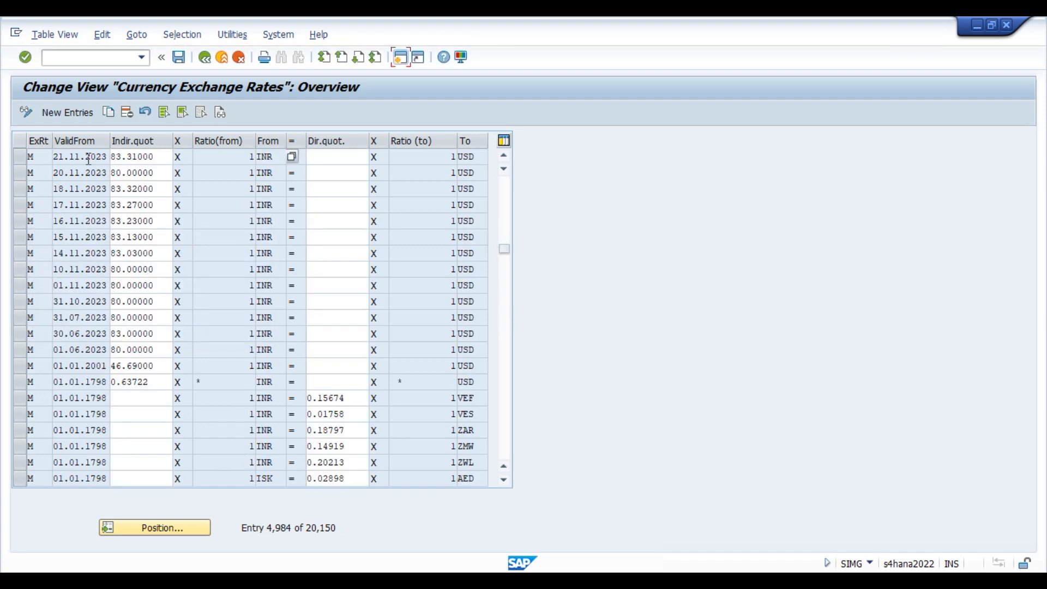
Copy the 21.11.2023 INR-to-USD row as a new entry valid from 22.11.2023.
click(58, 153)
click(22, 157)
click(107, 112)
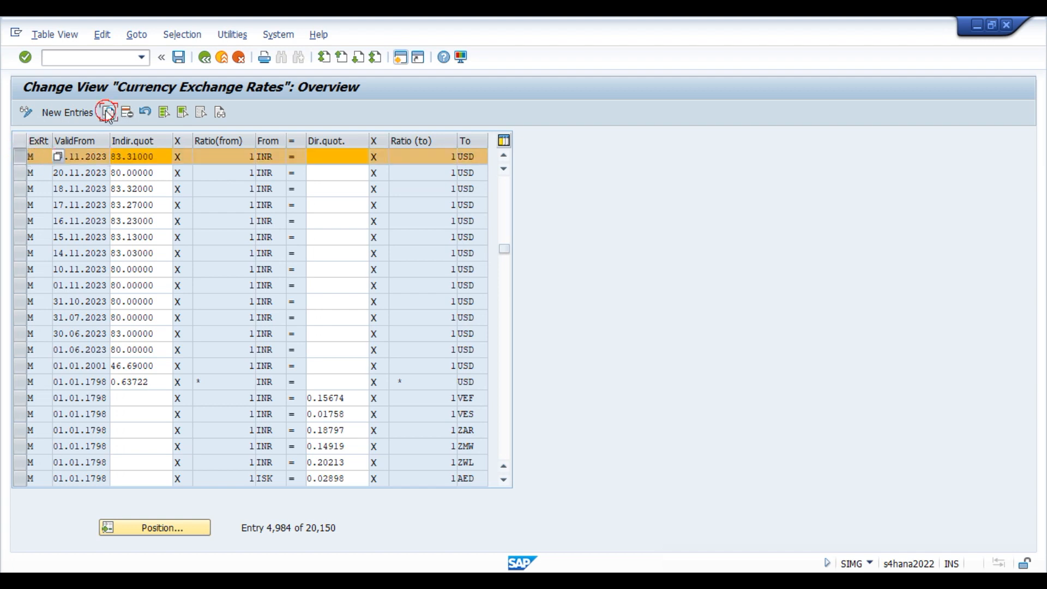
click(63, 157)
key(BackSpace)
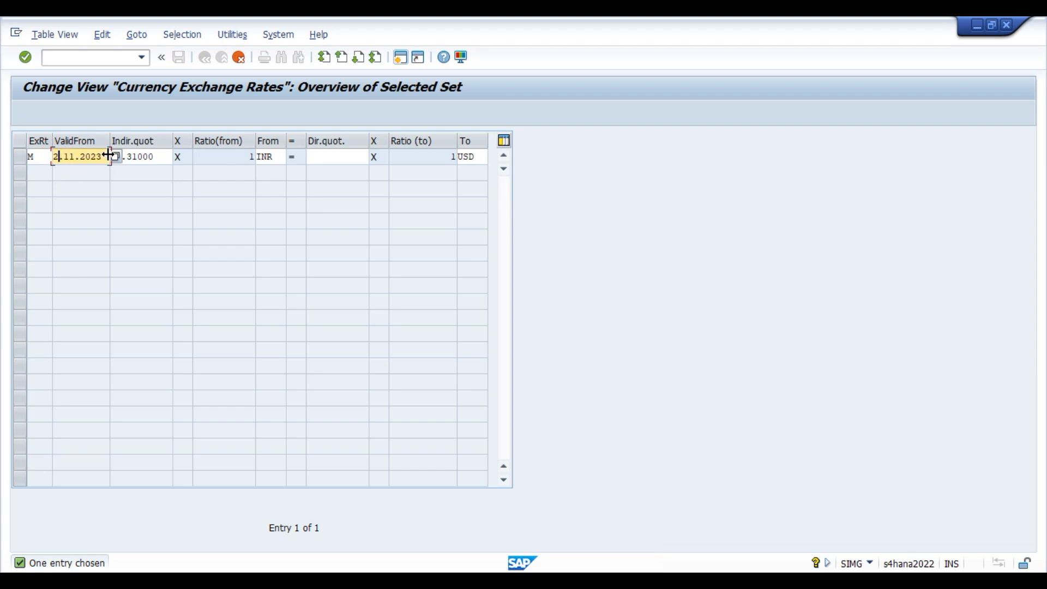
text(2)
click(232, 163)
key(Return)
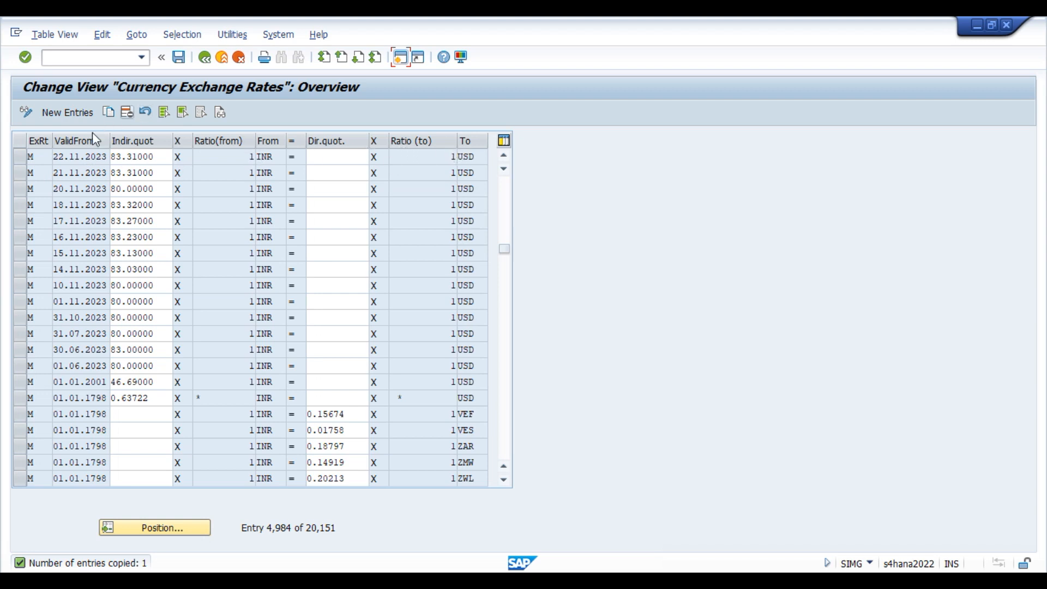
Save the new 22.11.2023 INR-to-USD rate and bring back the Currency Conversion Settings window.
click(21, 154)
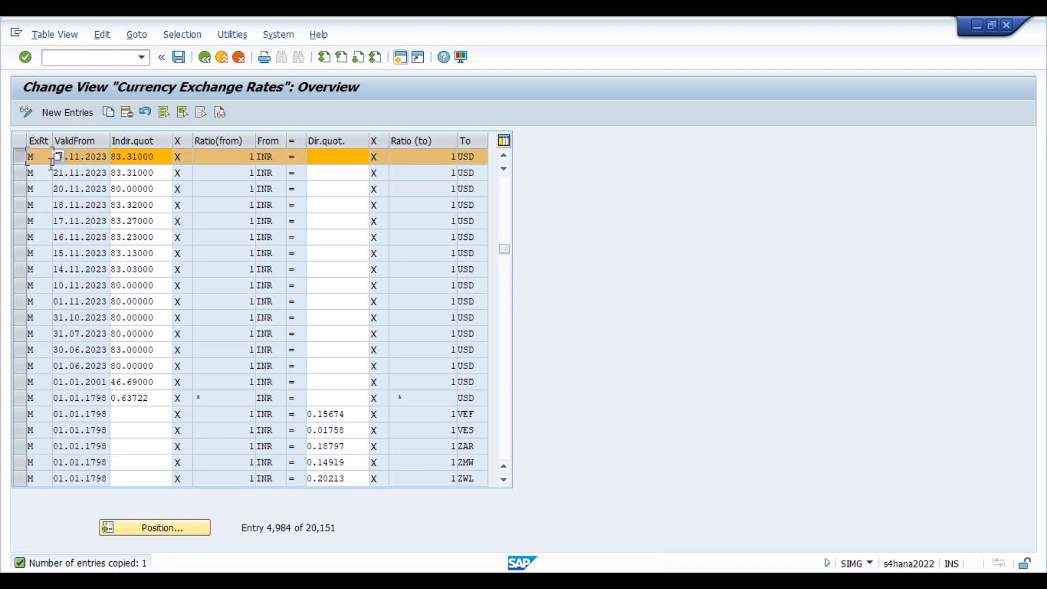
click(85, 158)
click(179, 57)
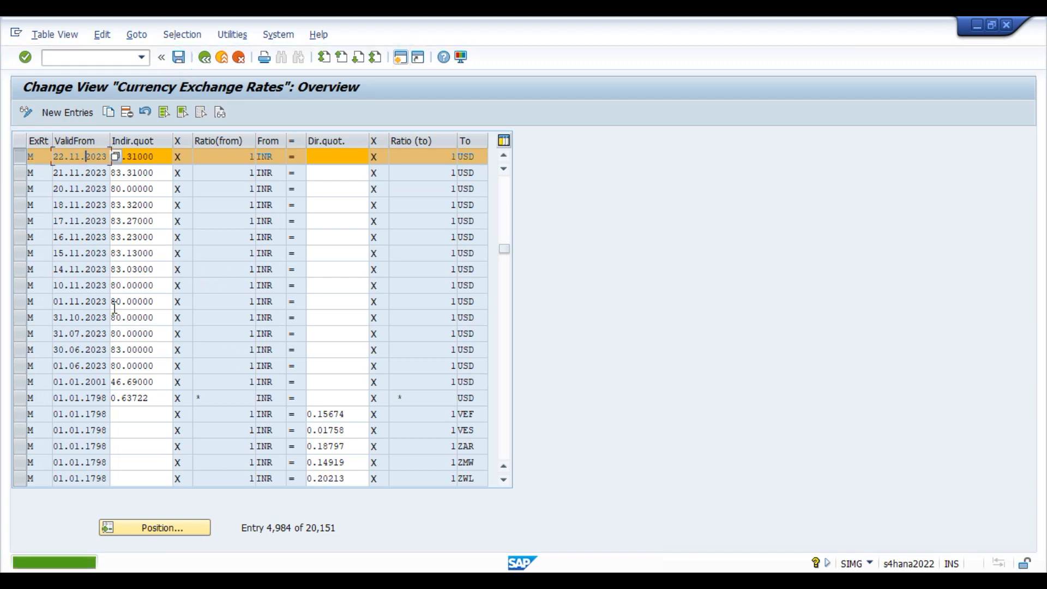
click(25, 157)
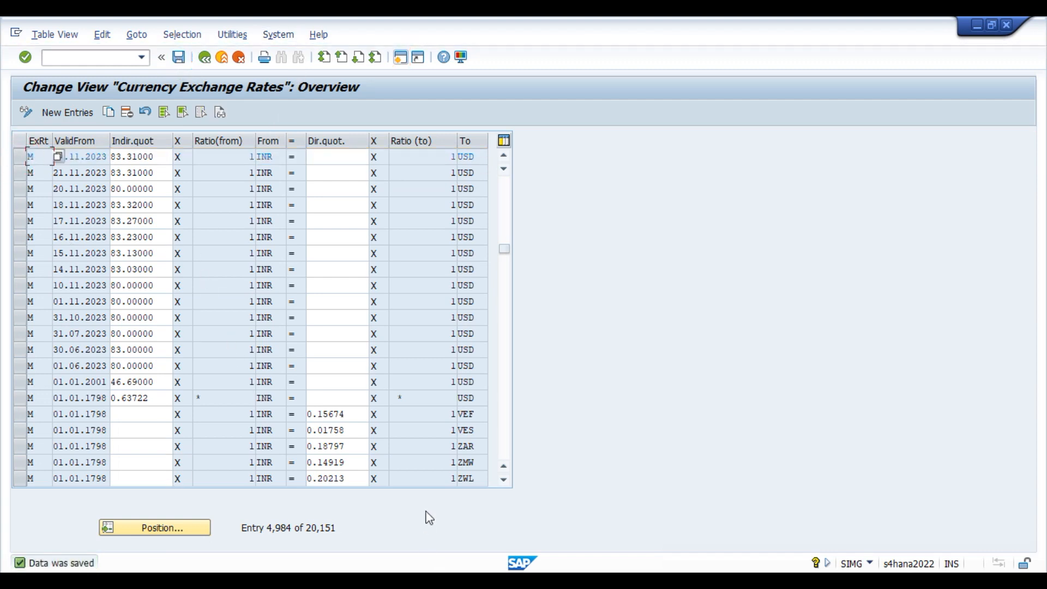
click(649, 537)
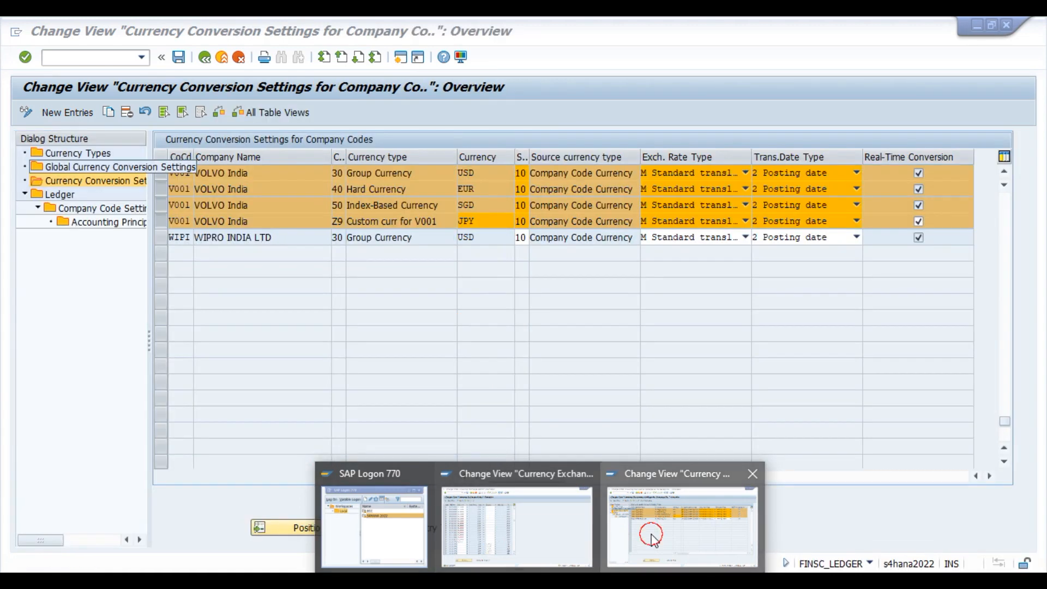
Check EUR's hard currency setting, then position the exchange rates list at type M, INR to EUR.
double_click(494, 191)
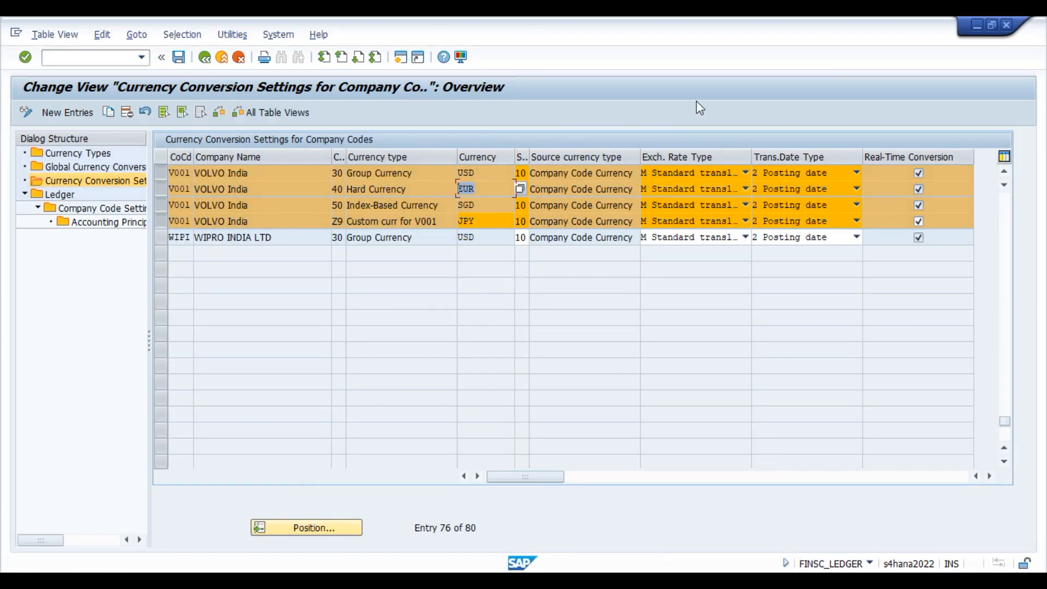
click(977, 25)
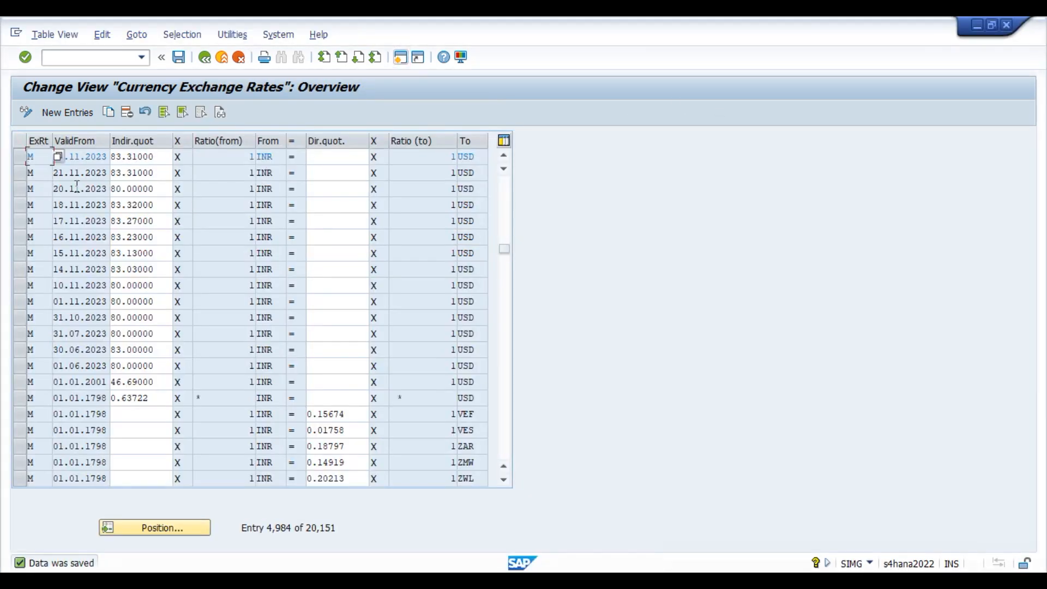
click(157, 530)
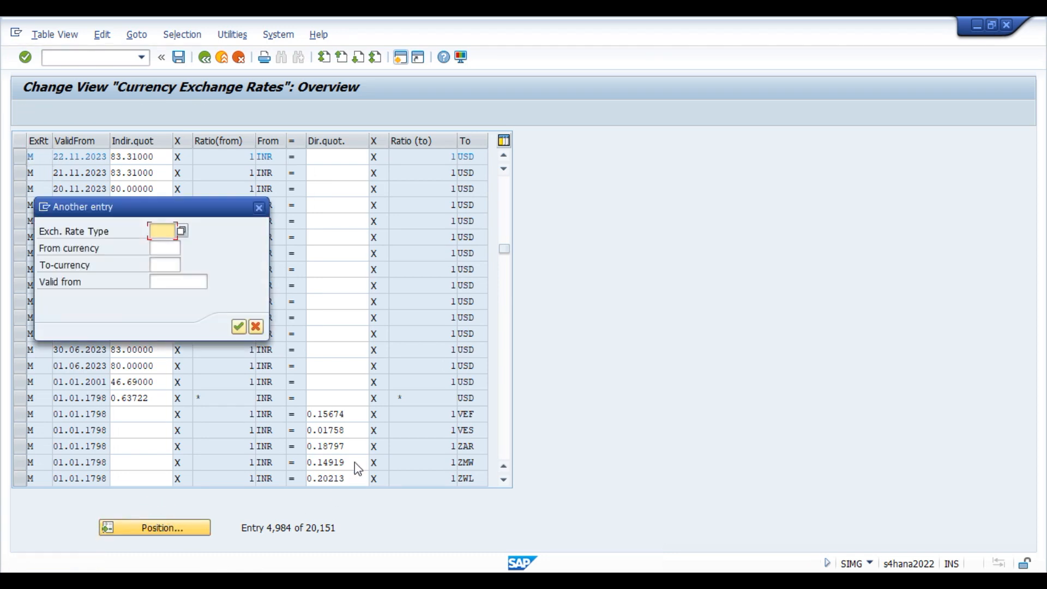
text(M)
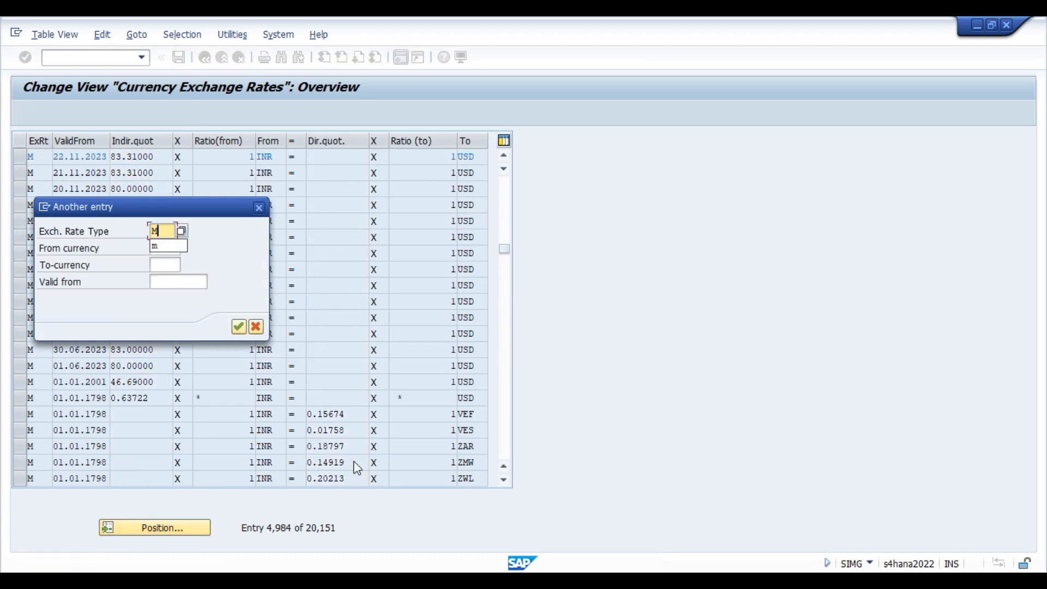
key(Tab)
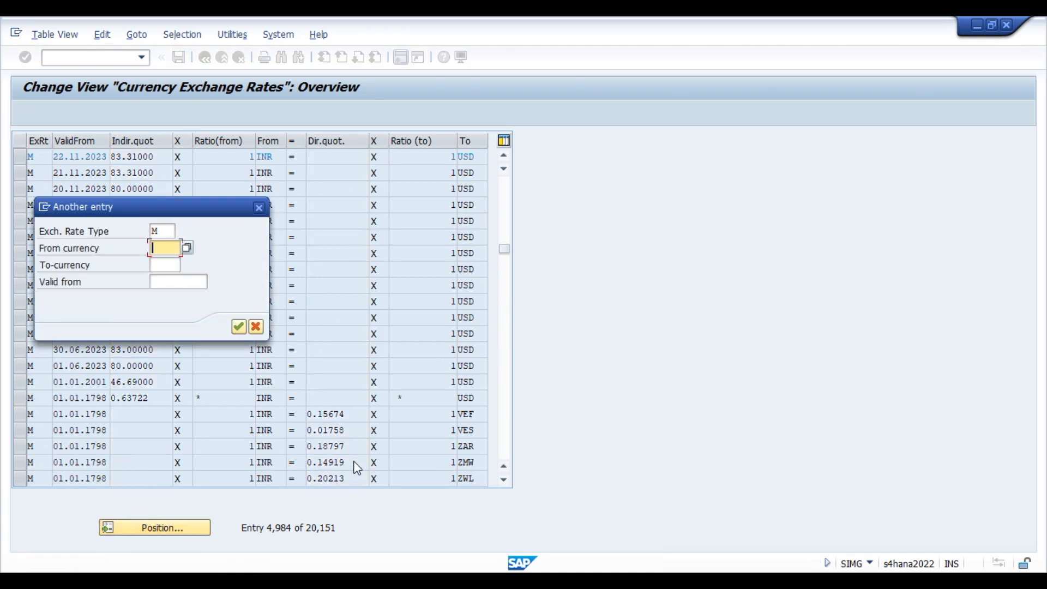
text(INR)
key(Tab)
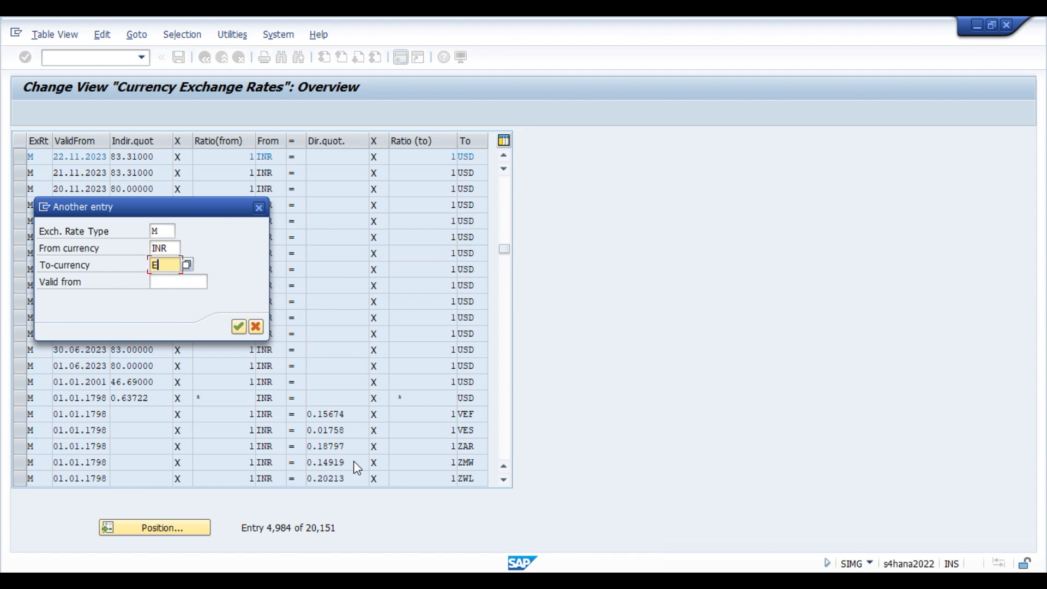
key(Return)
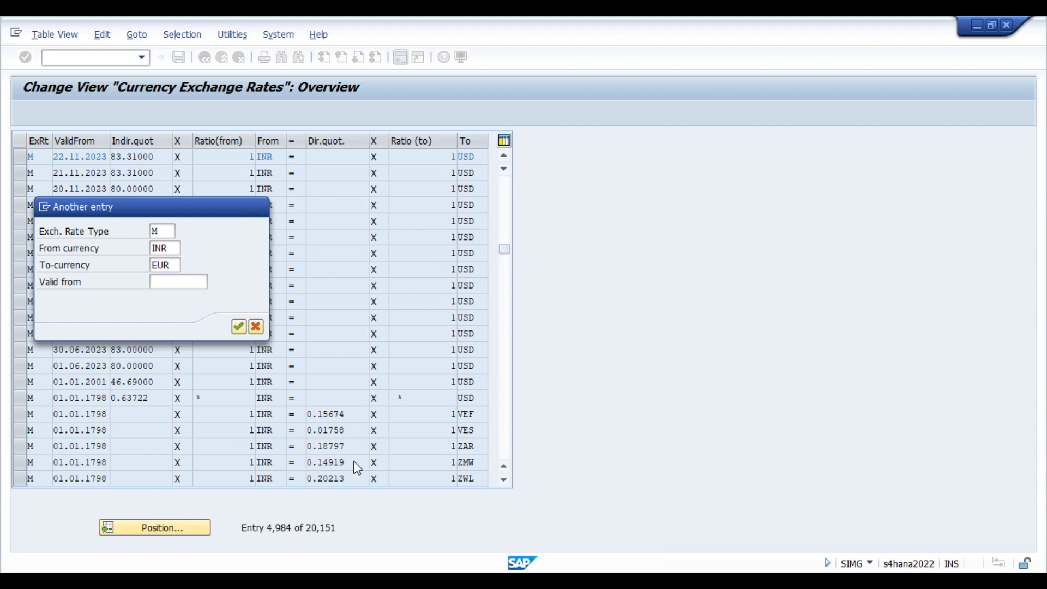
Review the INR-to-EUR row's from-ratio and old validity date, and the HKD row's ratio of 1.
click(228, 157)
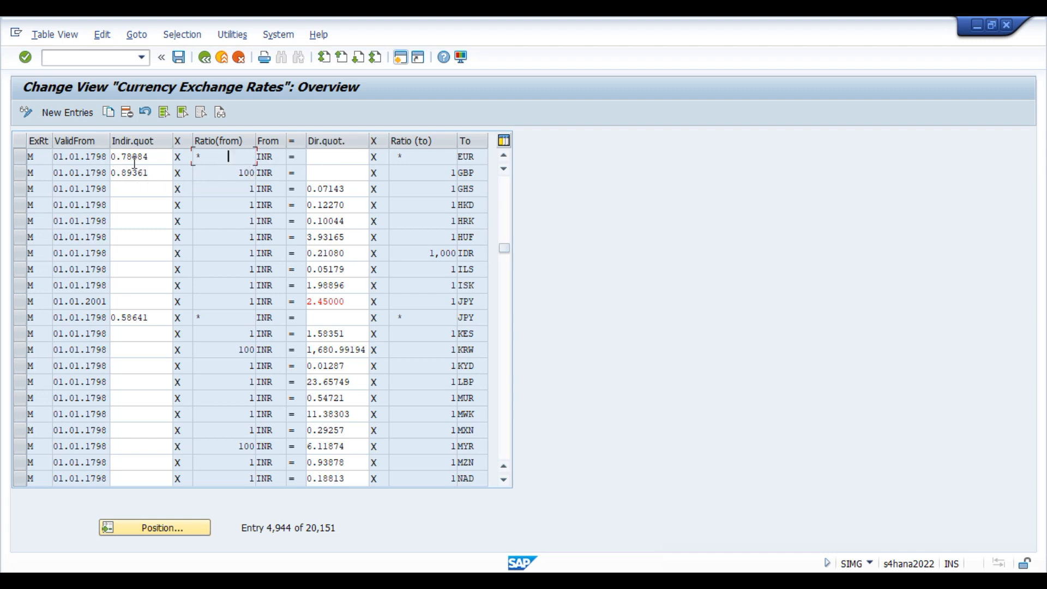
drag(99, 157, 43, 159)
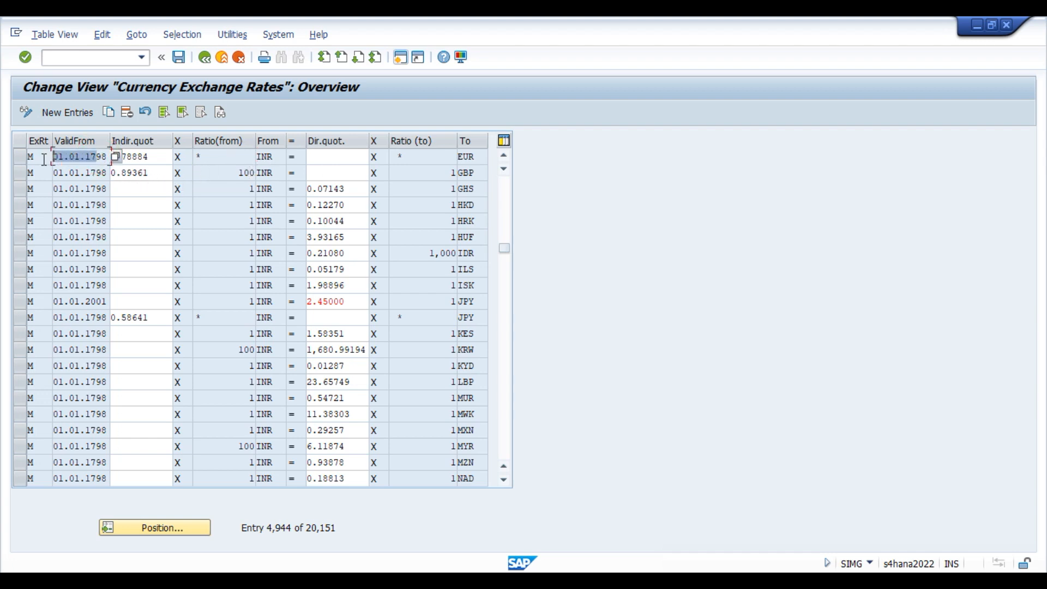
click(228, 157)
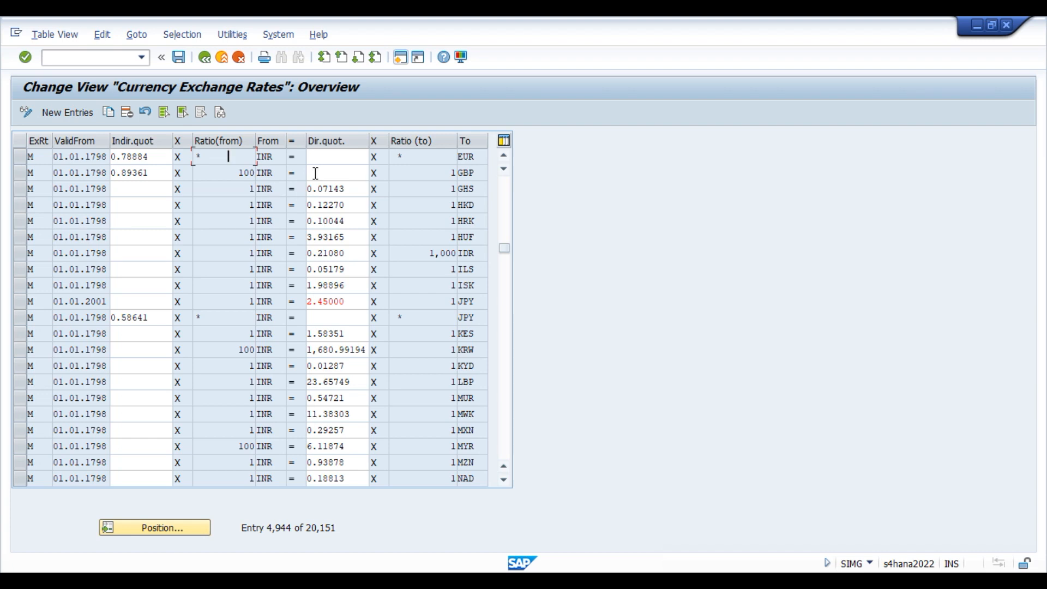
click(248, 205)
Start a new type M exchange rate entry valid from 22.11.2023.
click(75, 116)
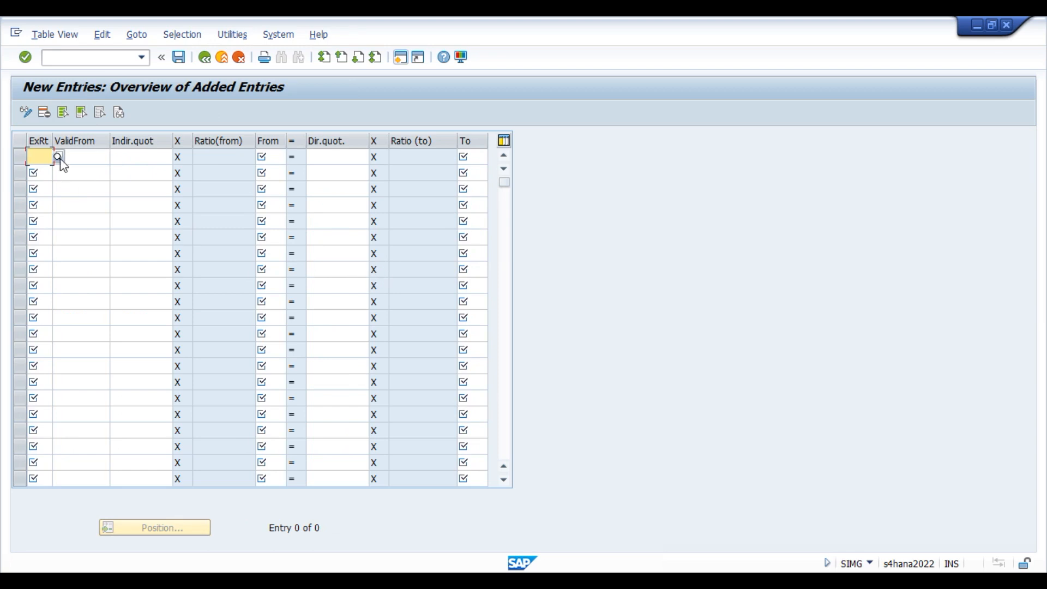
text(M)
click(62, 158)
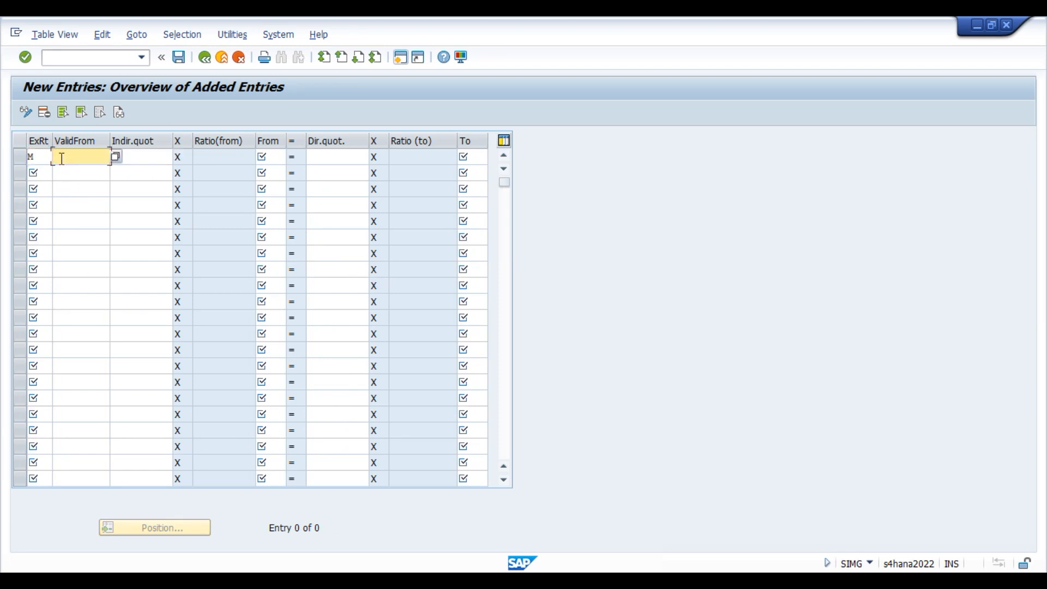
text(22.)
key(Down)
key(Return)
key(Tab)
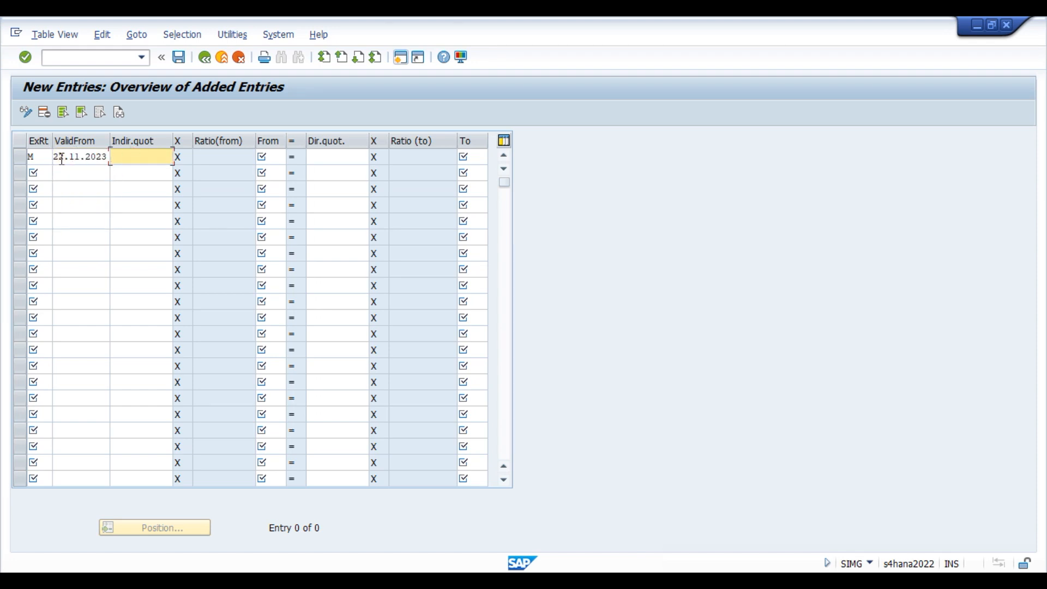
Set the new row's currencies from INR to EUR.
click(284, 156)
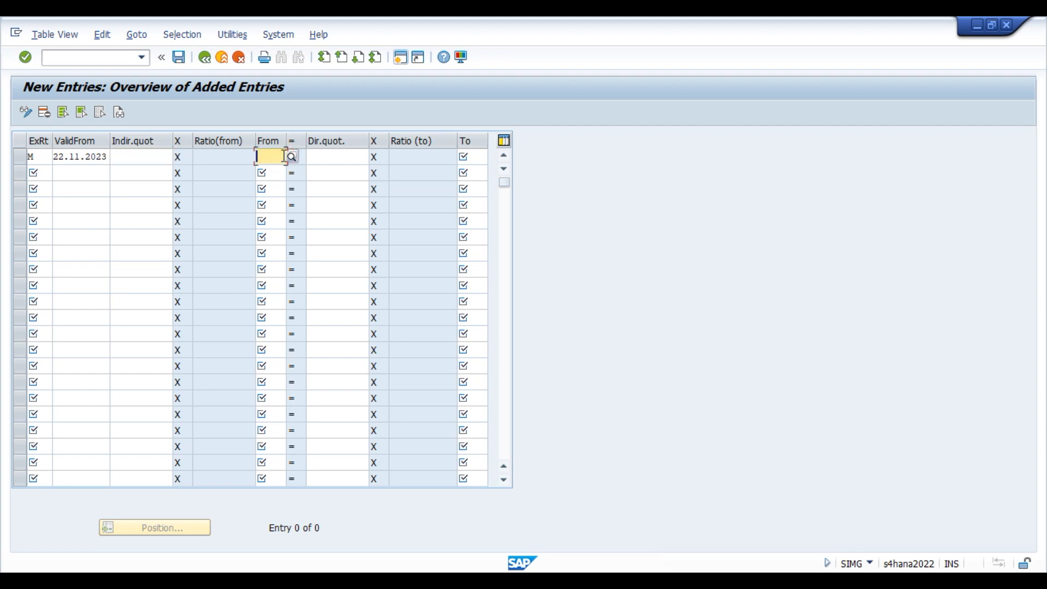
text(INR)
key(Tab)
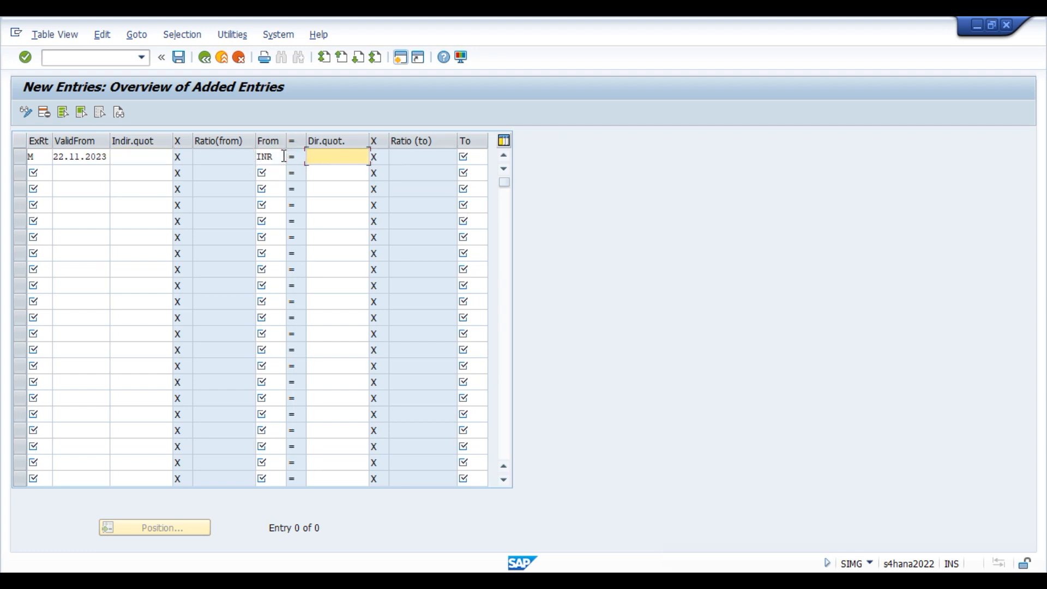
key(Tab)
text(EU)
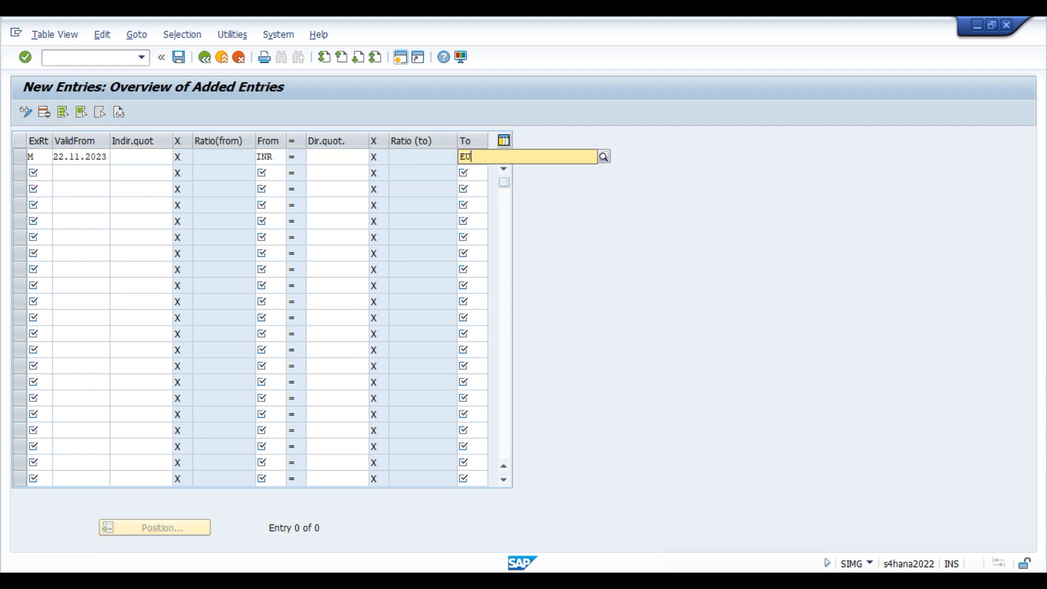
click(128, 157)
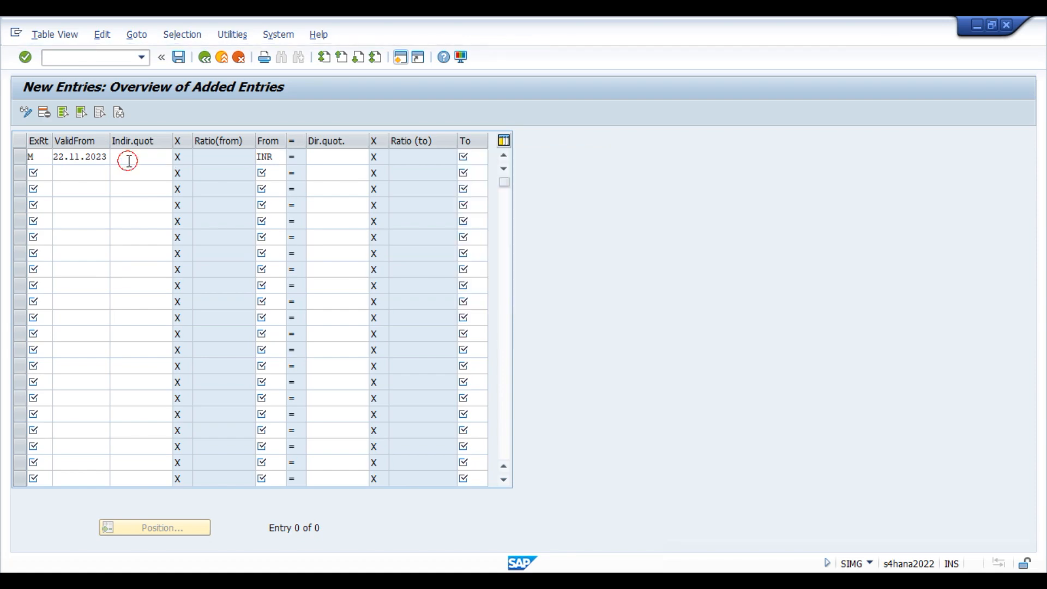
Search Google for eur to inr, giving 1 Euro = 91.23 Indian Rupee, then minimize Chrome.
mouse_move(352, 580)
click(388, 581)
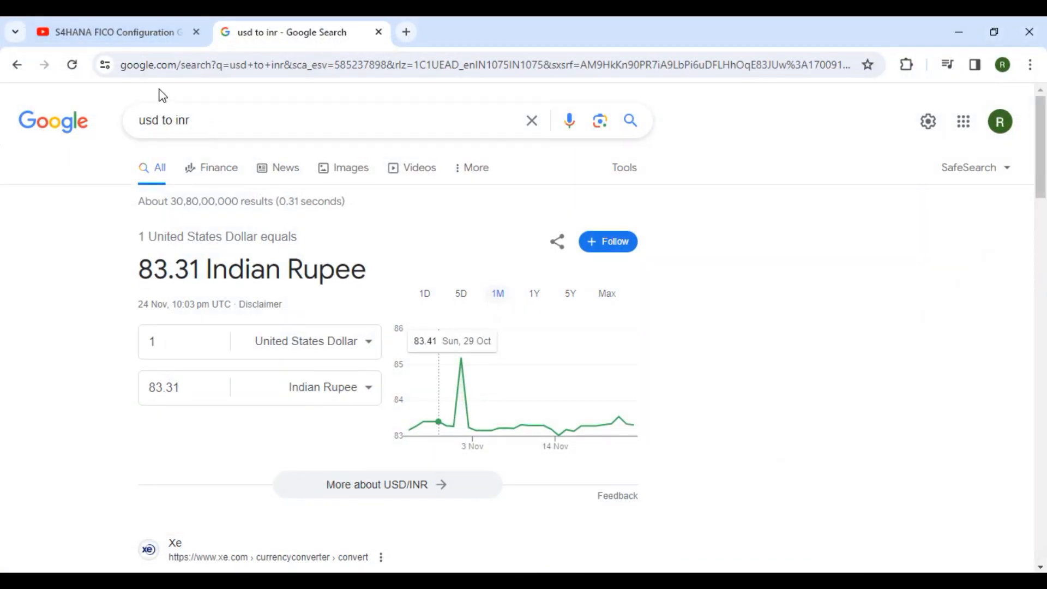
double_click(157, 121)
text(eur)
key(Return)
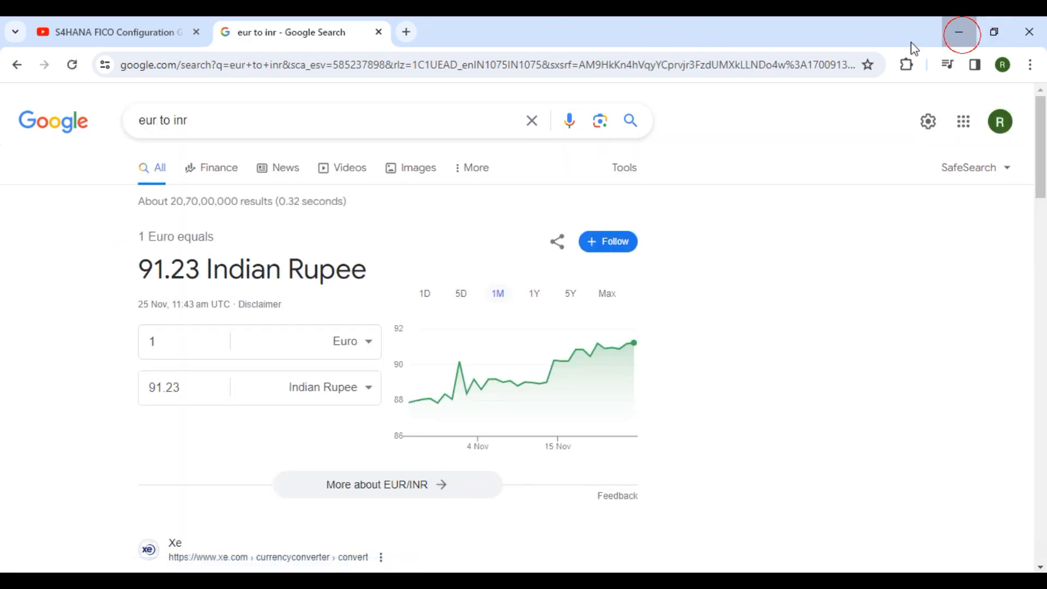
click(959, 32)
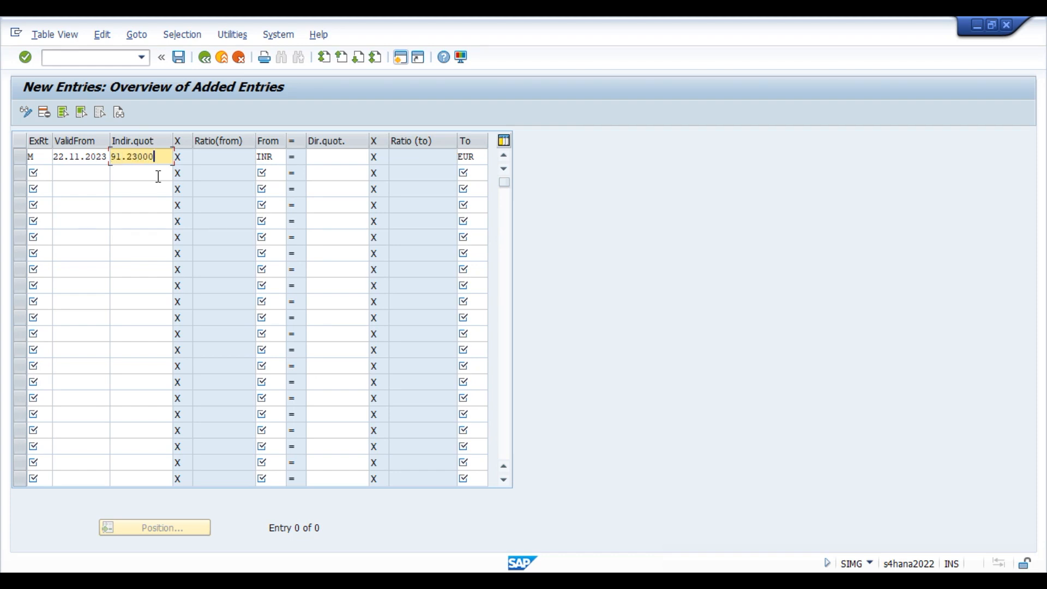
Confirm and save the 91.23 INR-per-EUR rate, then review the row's ratio values.
key(Return)
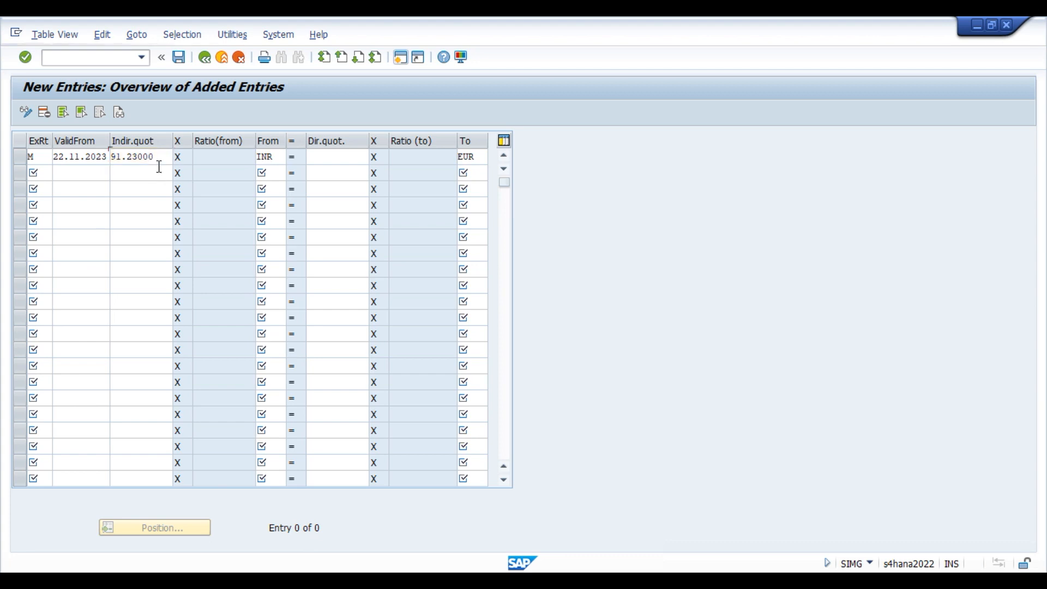
click(179, 59)
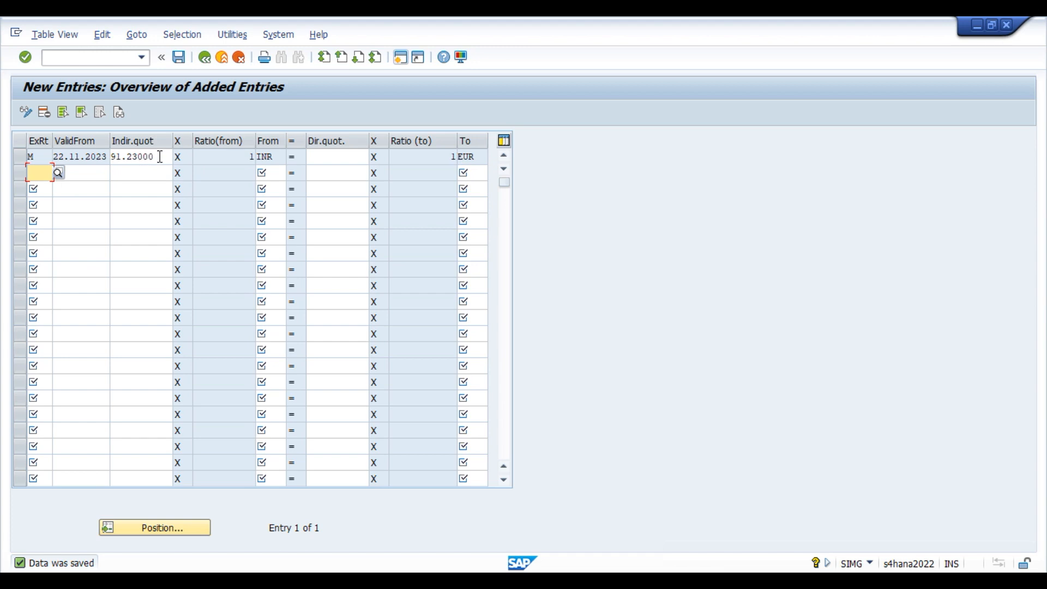
drag(159, 156, 101, 158)
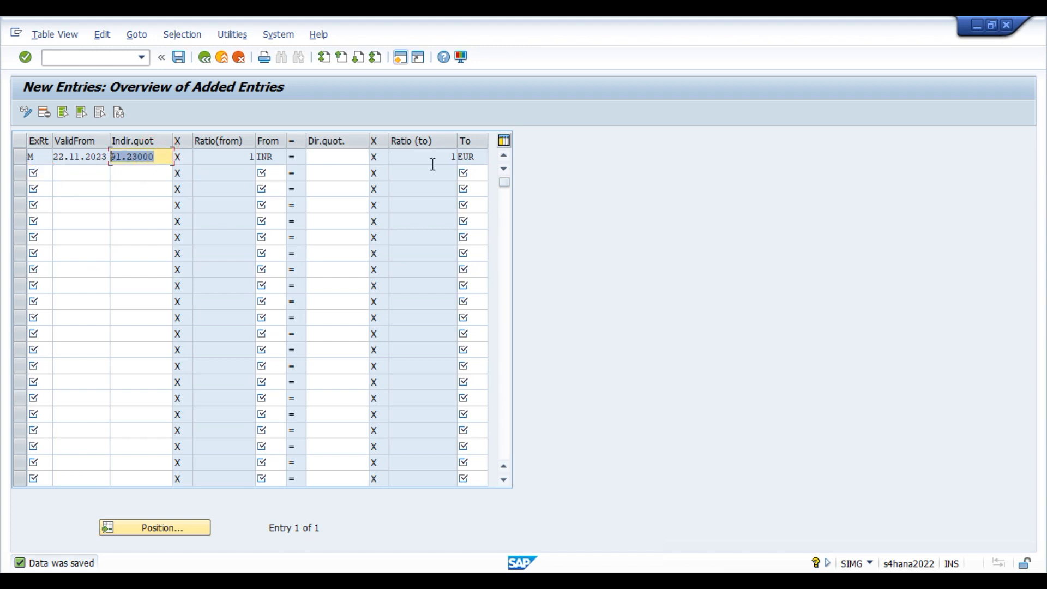
click(451, 157)
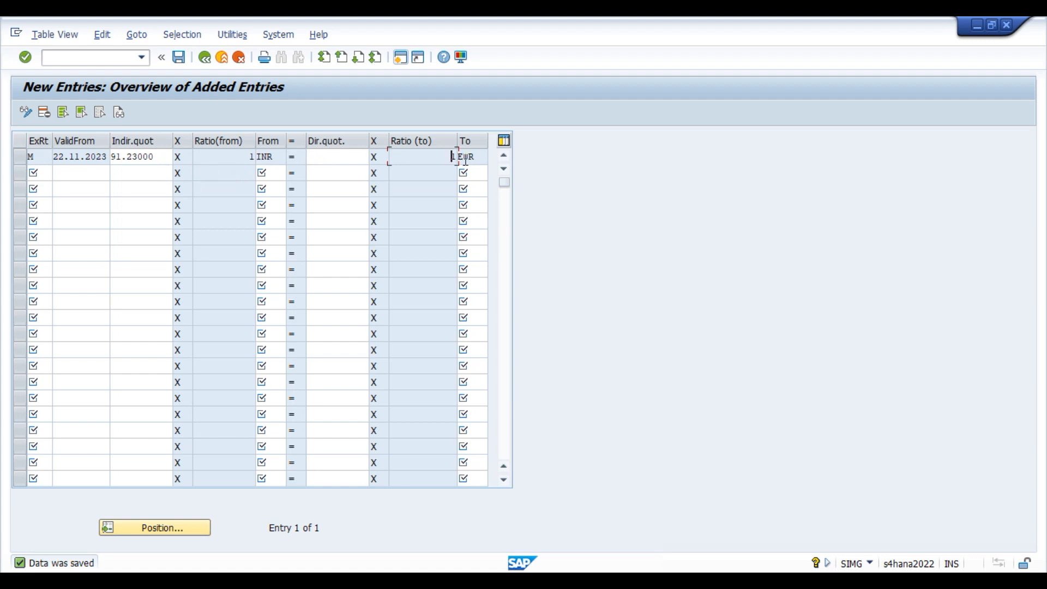
double_click(252, 157)
click(317, 156)
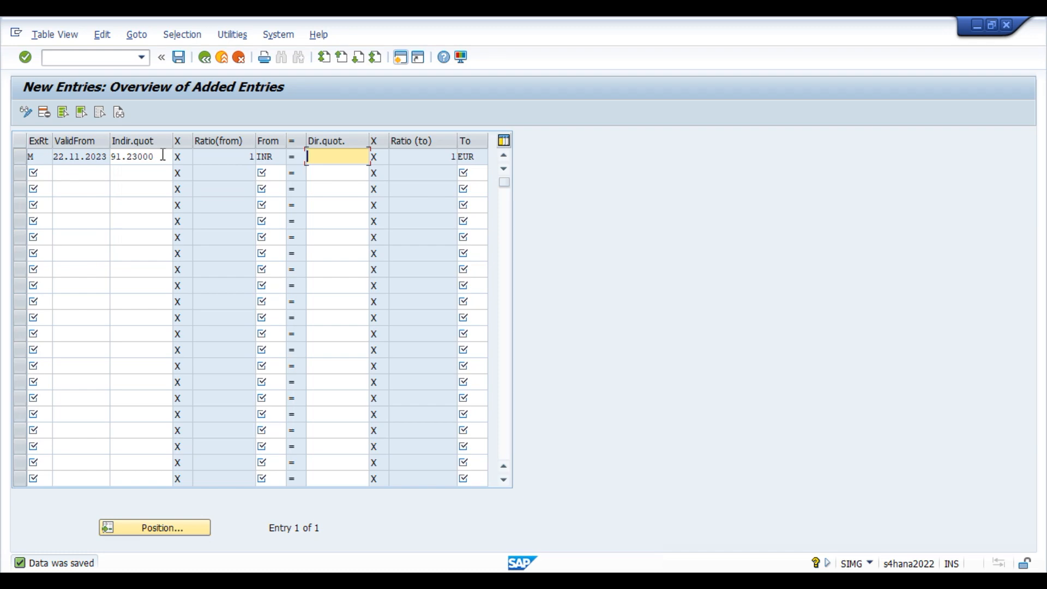
Recheck the 91.23000 rate against Google and select the new INR-to-EUR row.
key(alt+Tab)
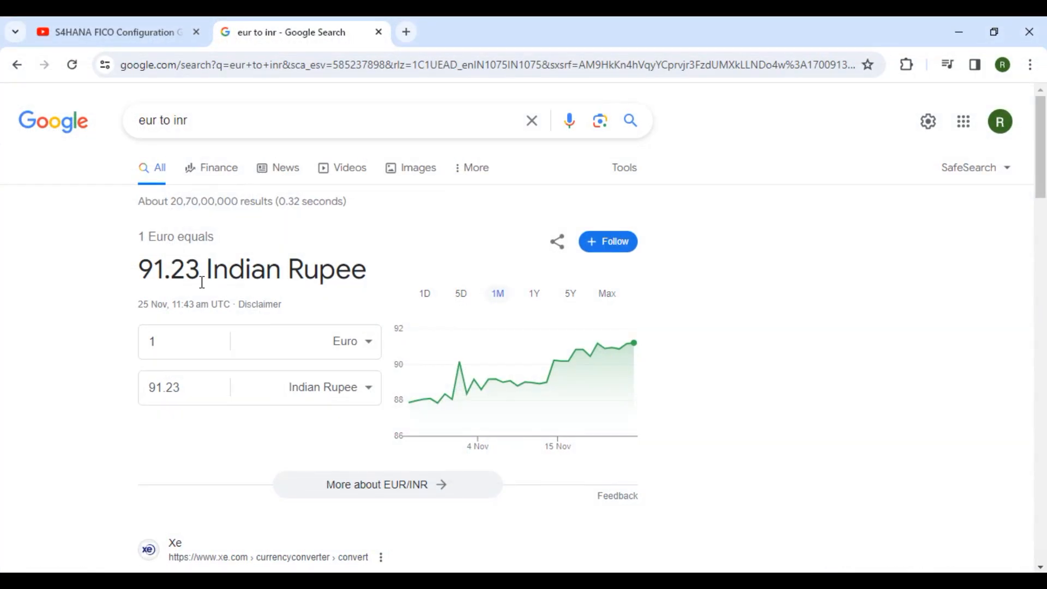
click(951, 34)
drag(154, 161, 107, 155)
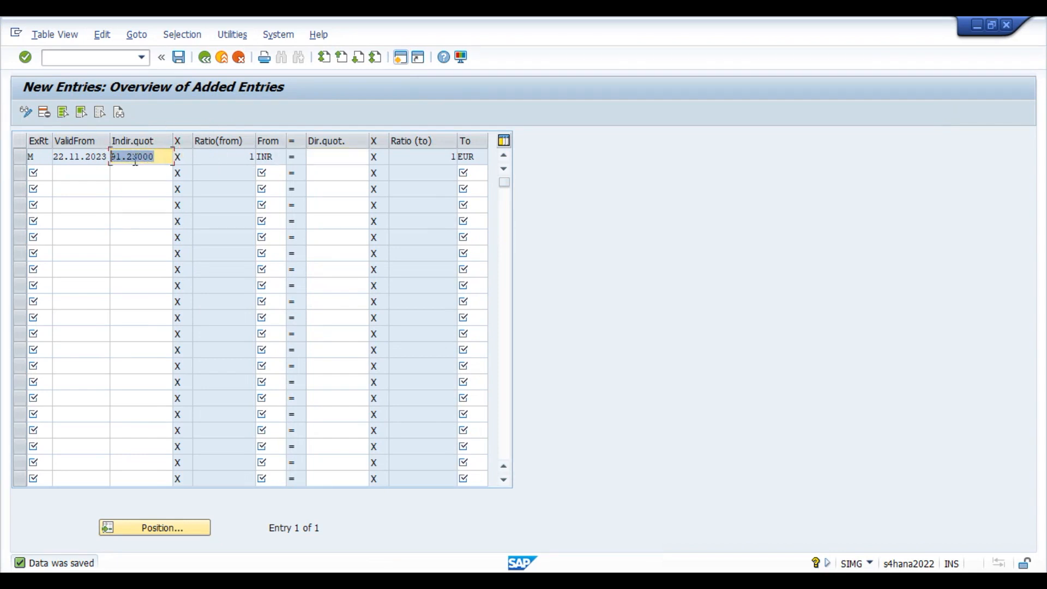
click(218, 157)
click(165, 158)
click(18, 157)
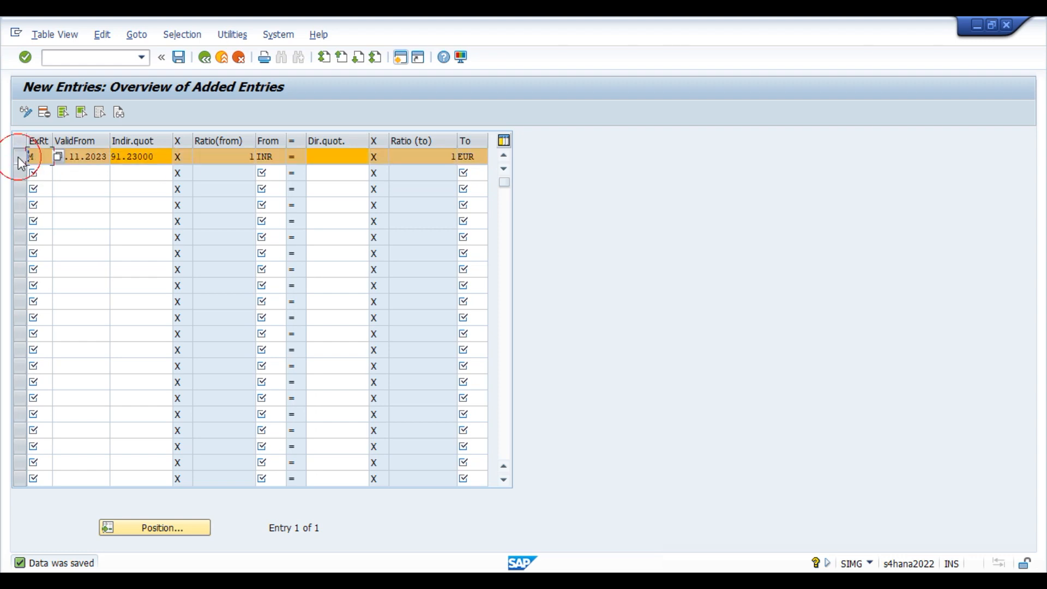
Return to the full overview and jump to the type M INR-to-EUR rates.
click(205, 58)
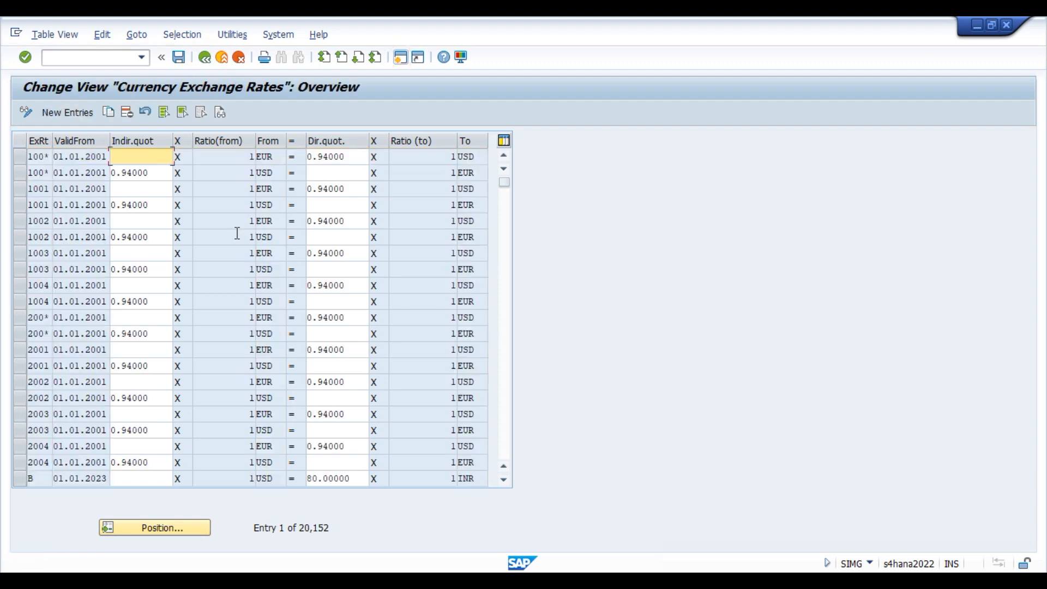
click(203, 527)
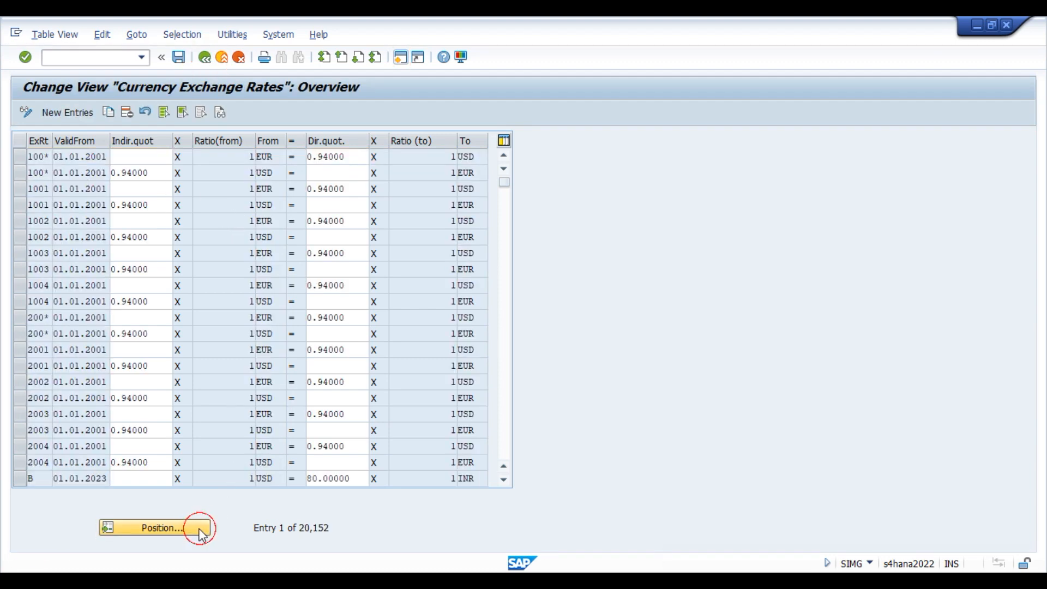
text(m)
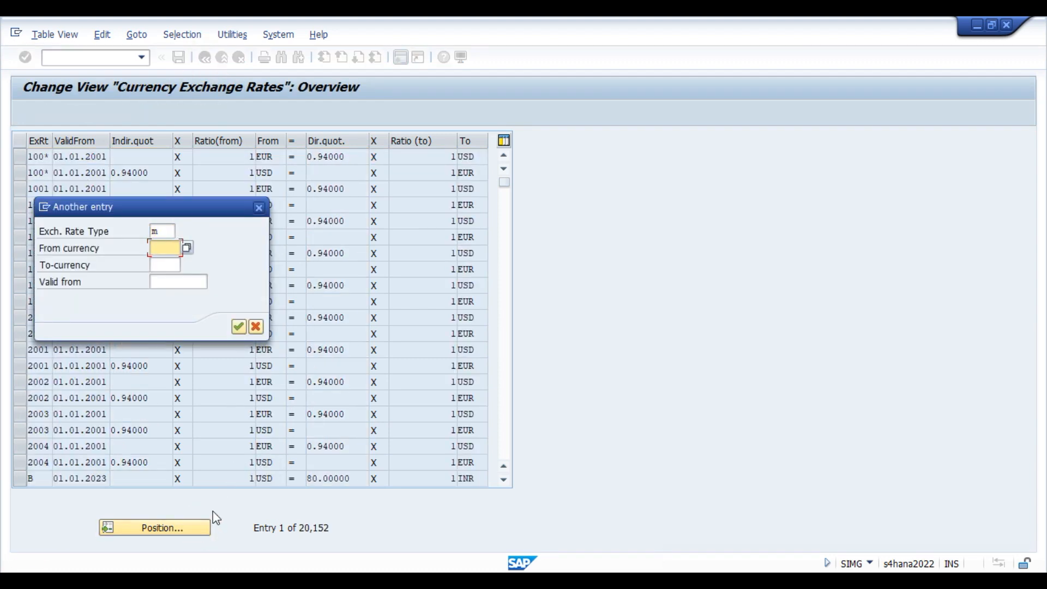
text(inr)
key(Tab)
text(eur)
key(Return)
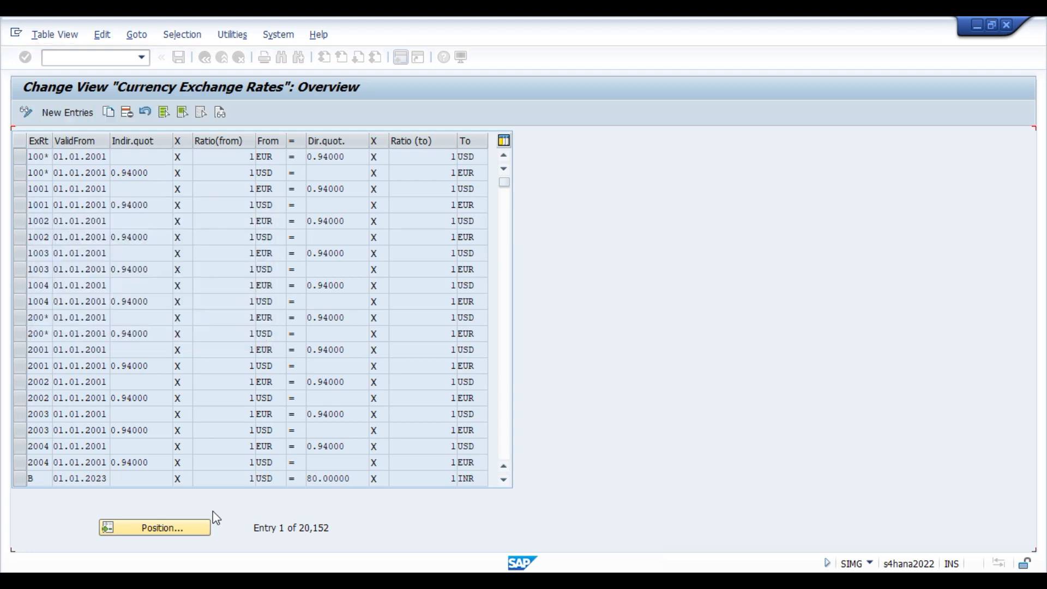
Copy the entry as a new EUR-to-INR direct rate of 91.23 and save it.
click(108, 113)
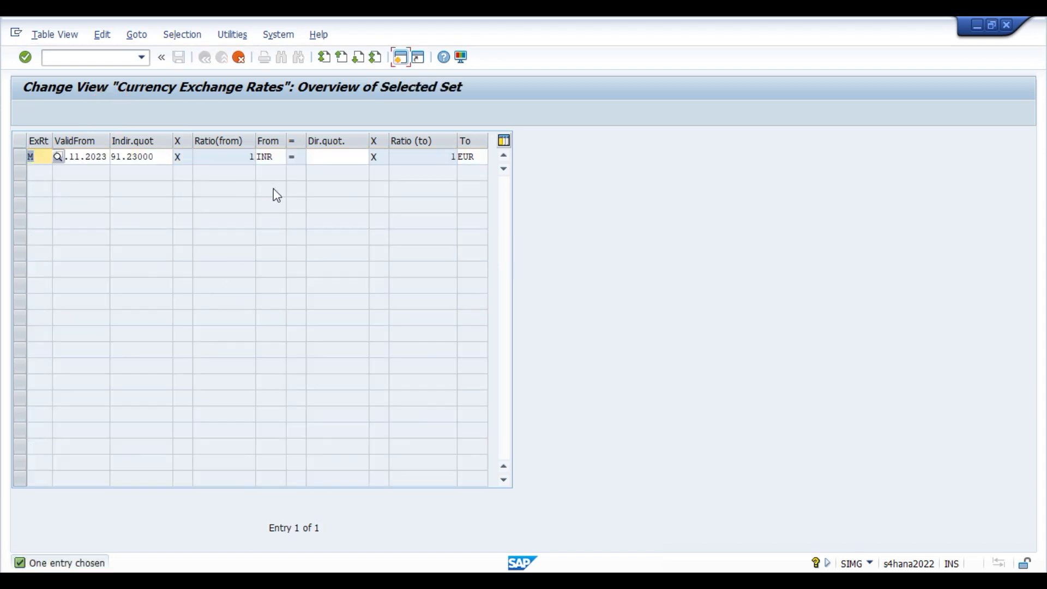
key(Tab)
key(Tab)
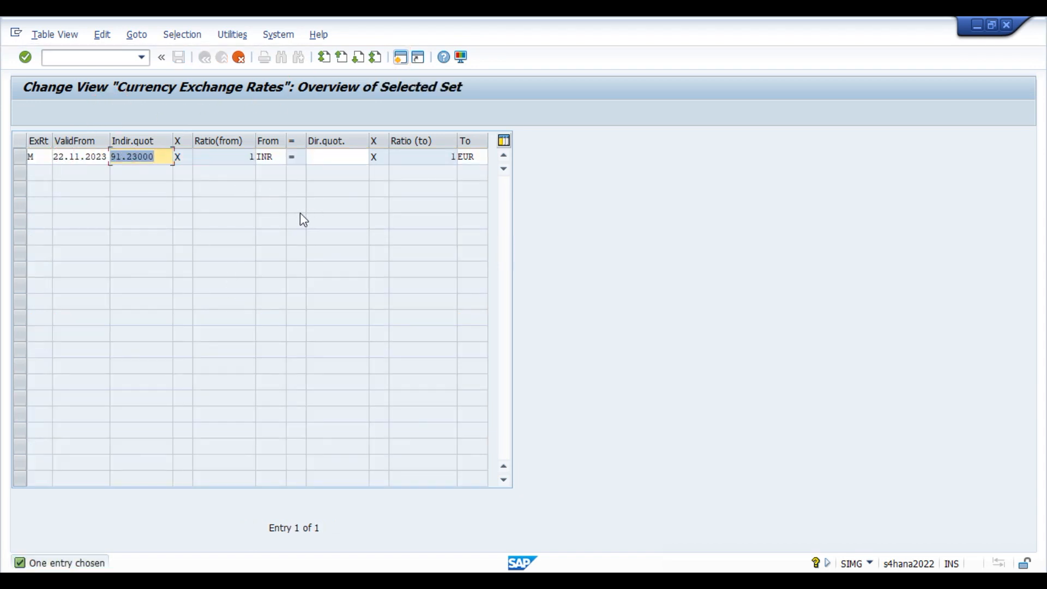
key(Delete)
key(Tab)
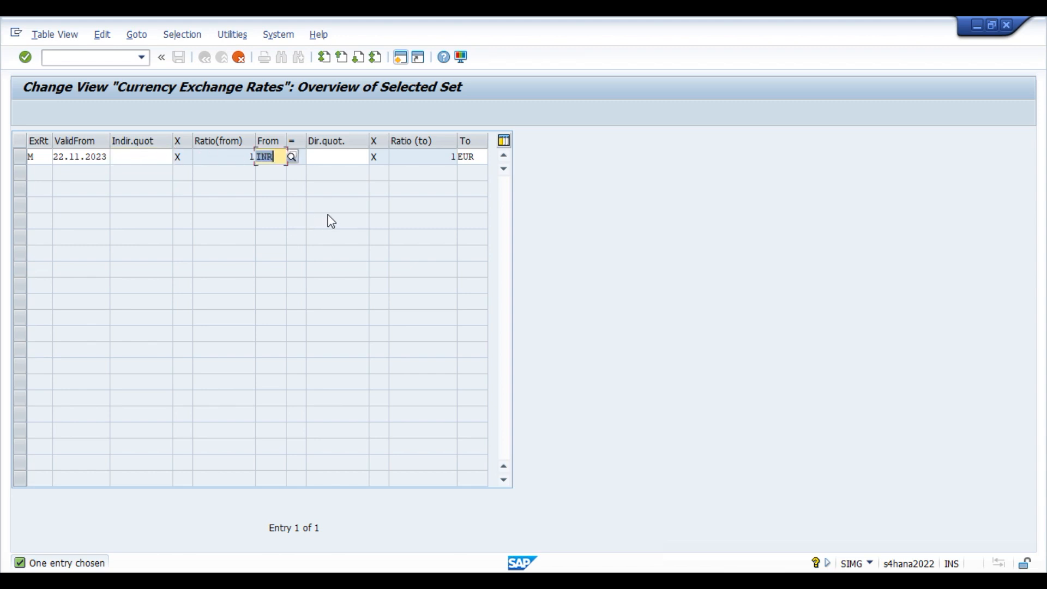
text(EUR)
key(Return)
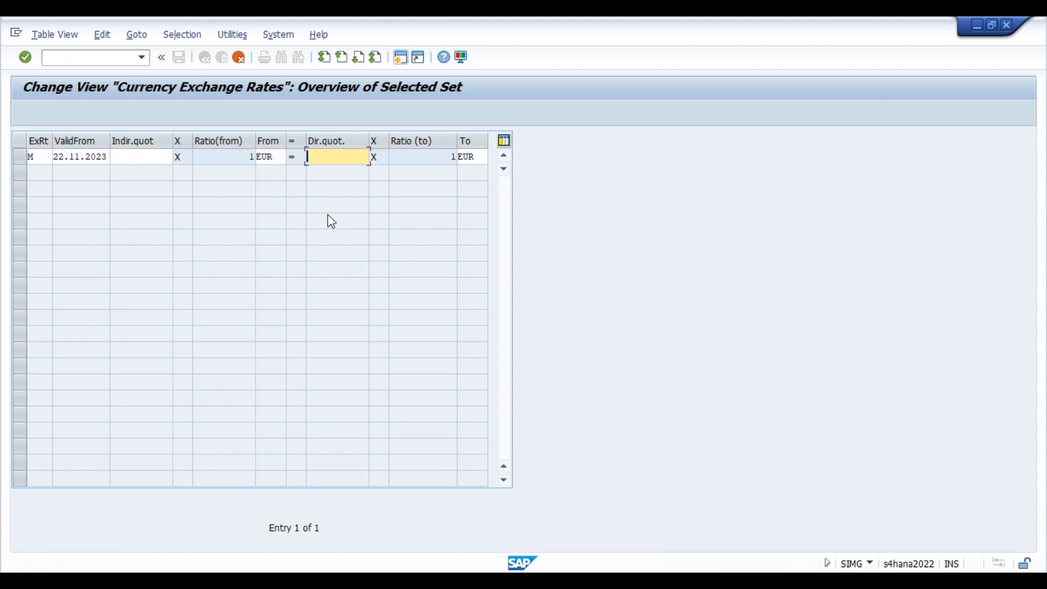
key(ctrl+v)
key(Tab)
text(INR)
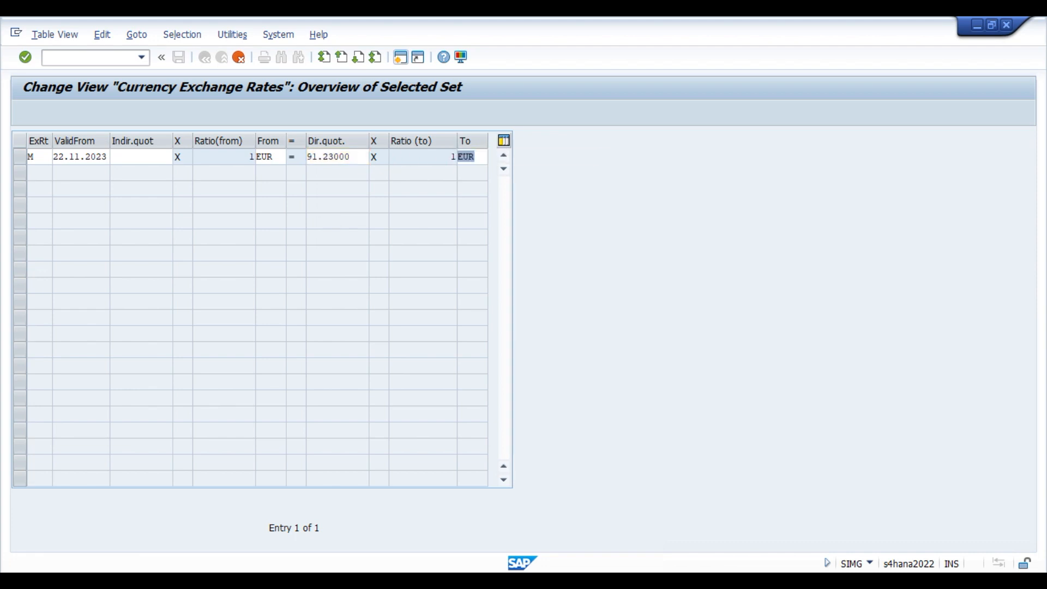
key(Return)
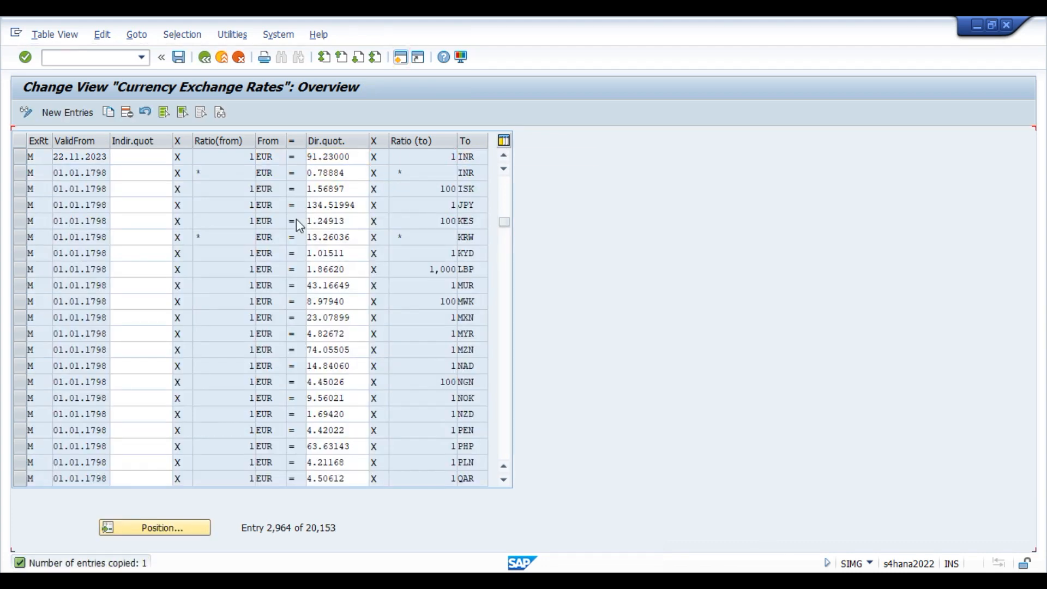
click(179, 59)
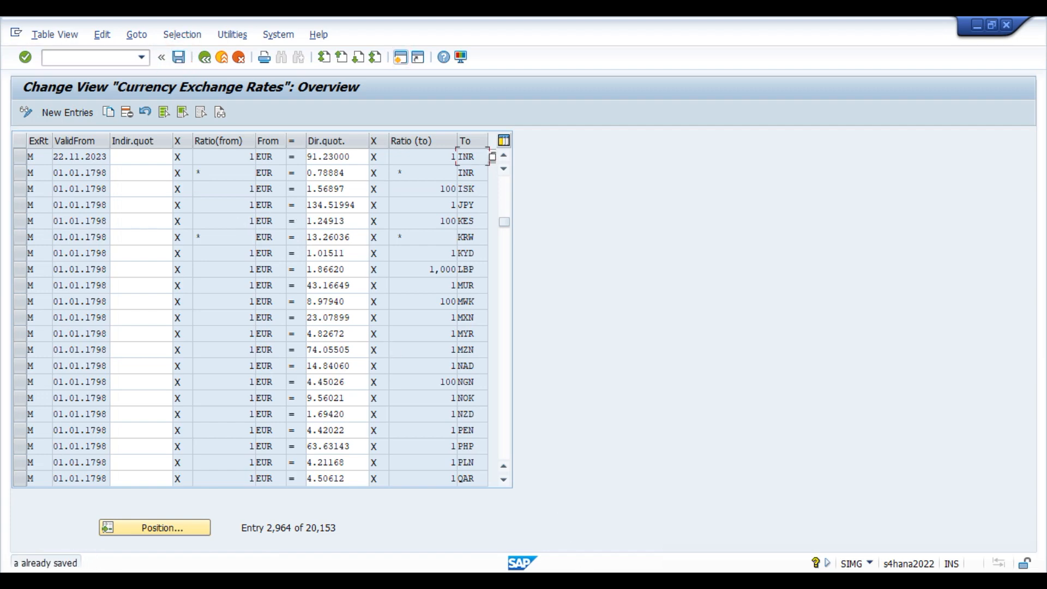
Switch to the Currency Conversion Settings window and select the SGD currency code.
click(540, 580)
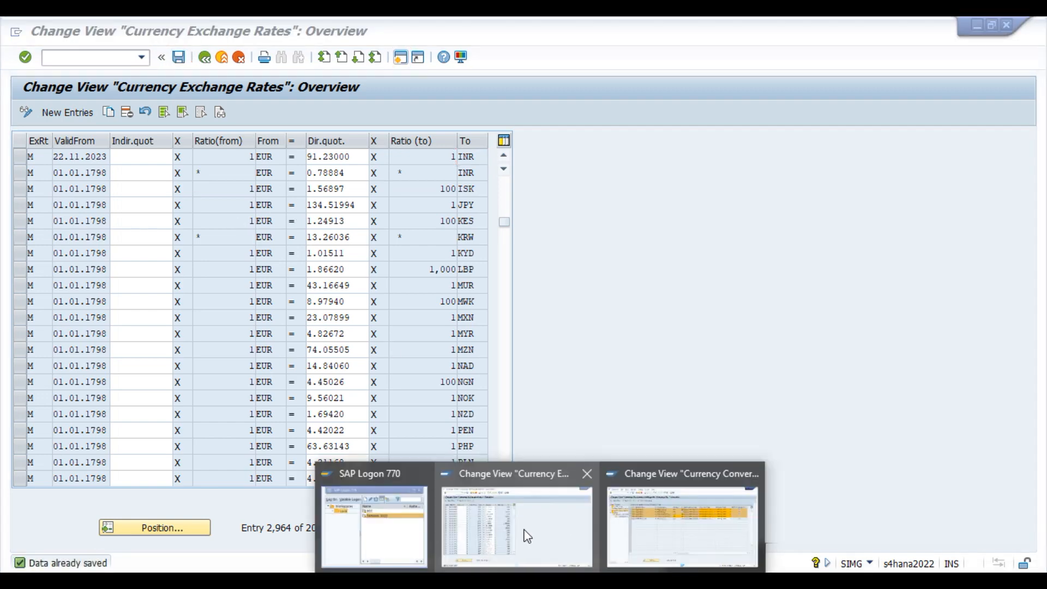
click(680, 530)
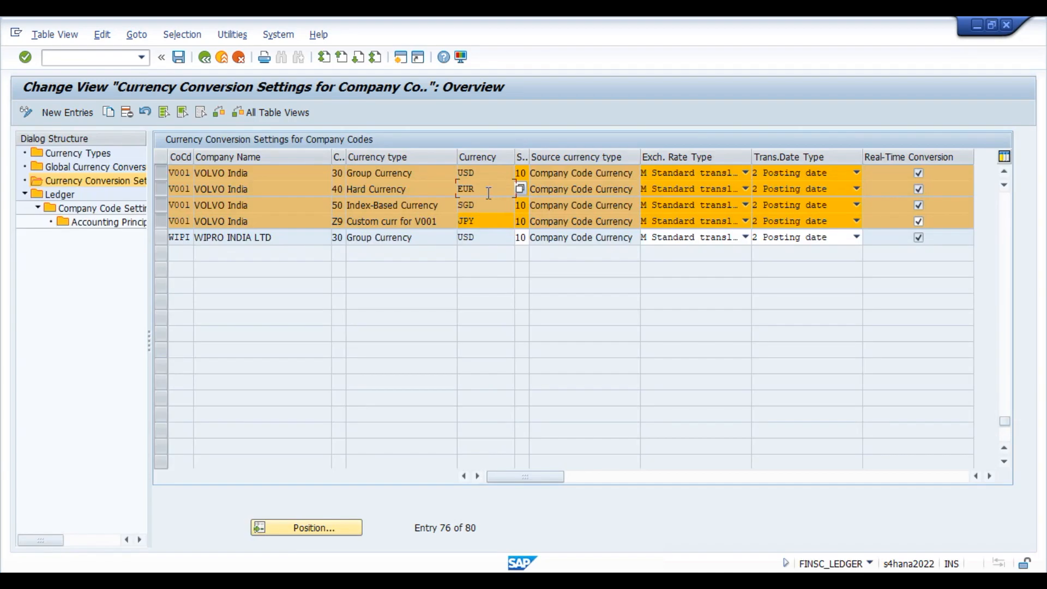
drag(490, 207, 450, 208)
Search Google for sgd to inr (1 SGD = 62.16 INR), then minimize the browser.
click(447, 580)
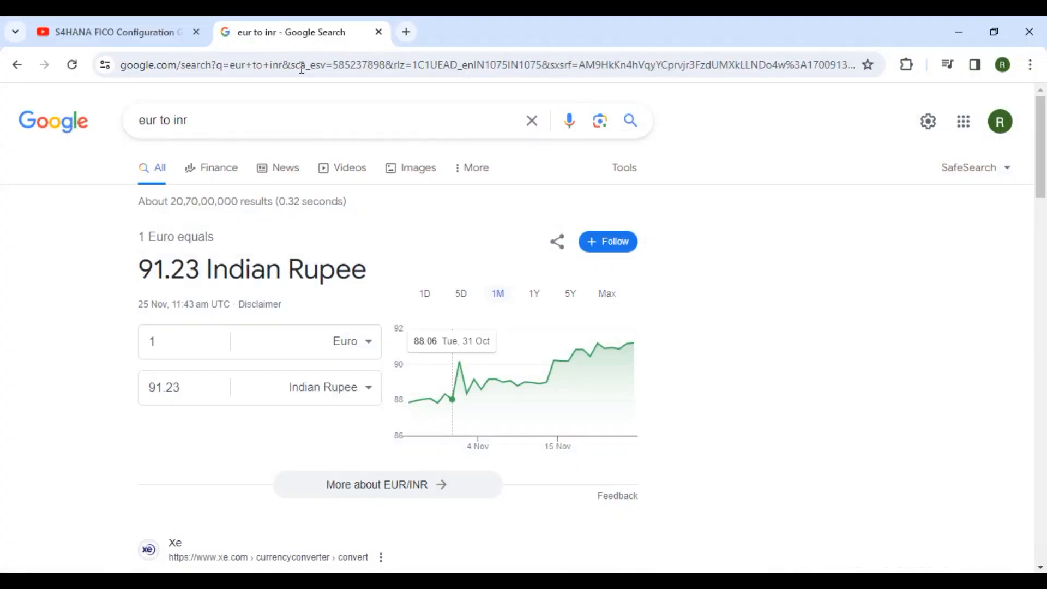
drag(157, 120, 106, 124)
text(sgd)
key(Return)
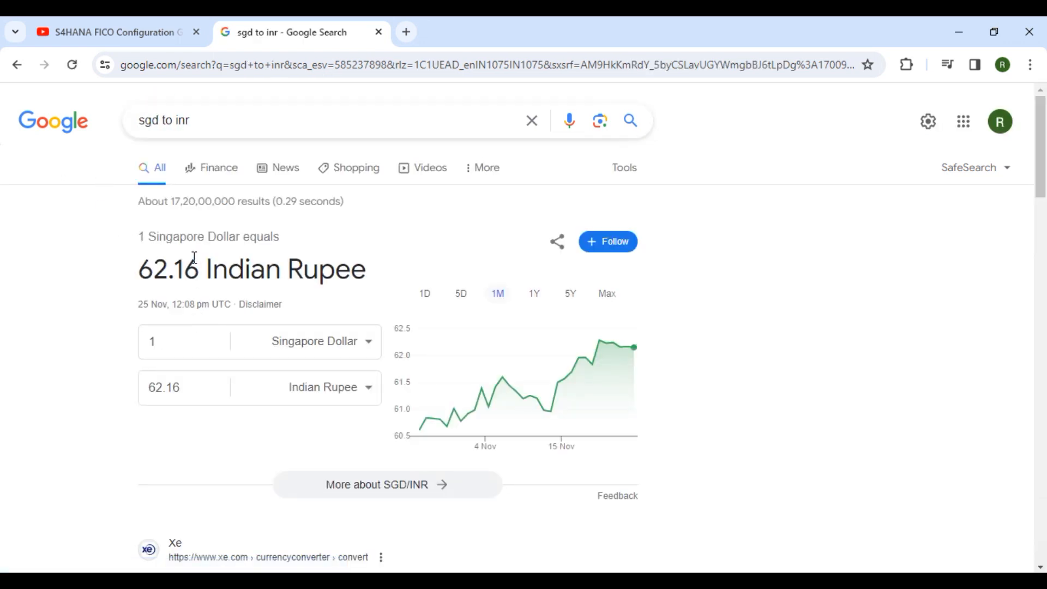
click(957, 38)
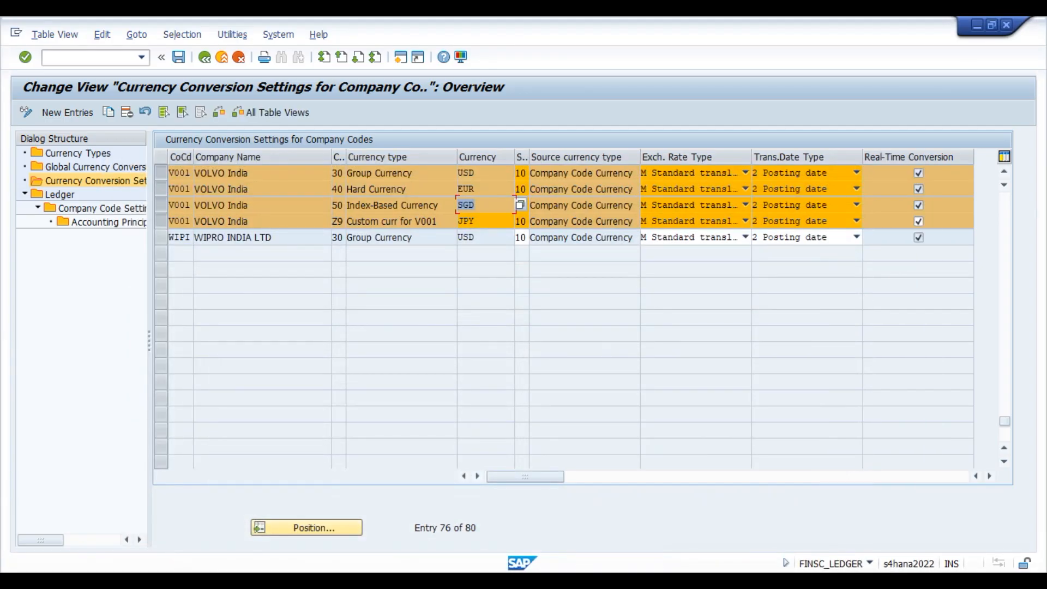
Position the Currency Exchange Rates list at type M, INR to SGD.
click(467, 525)
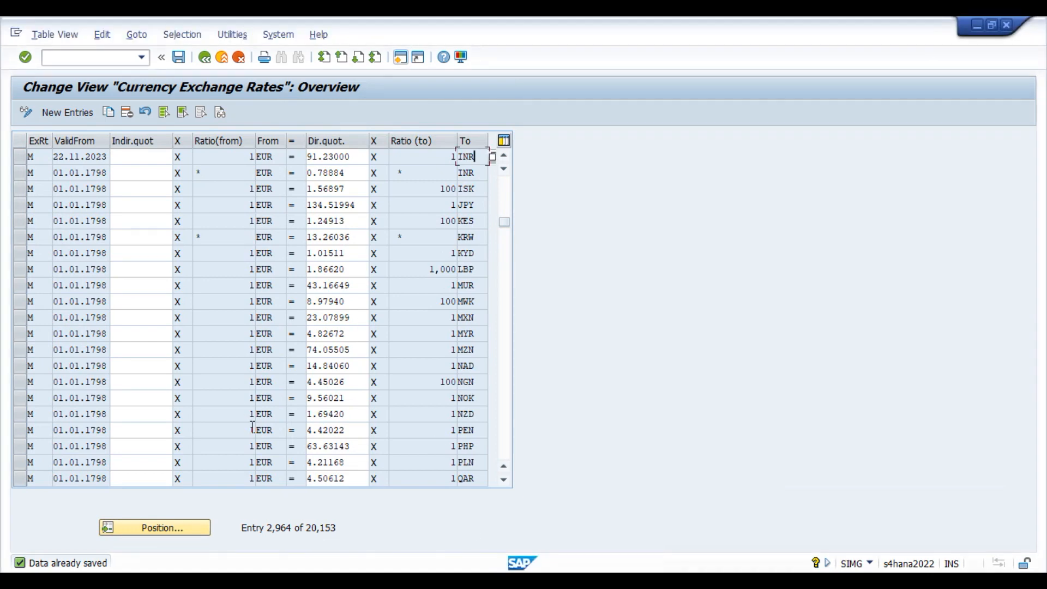
click(180, 531)
text(M)
key(Tab)
text(INR)
key(Tab)
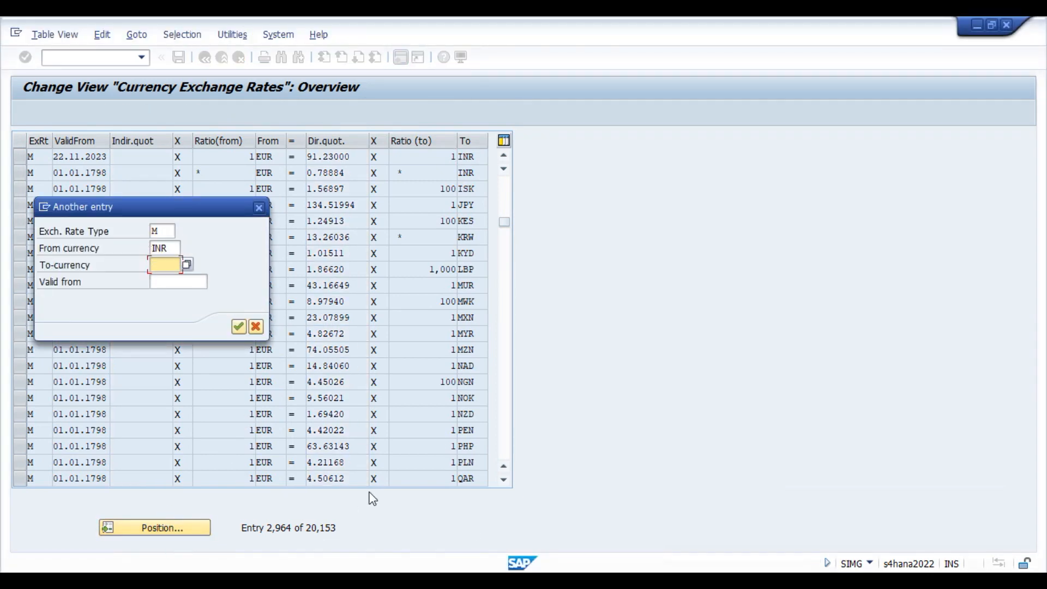
text(SGD)
key(Return)
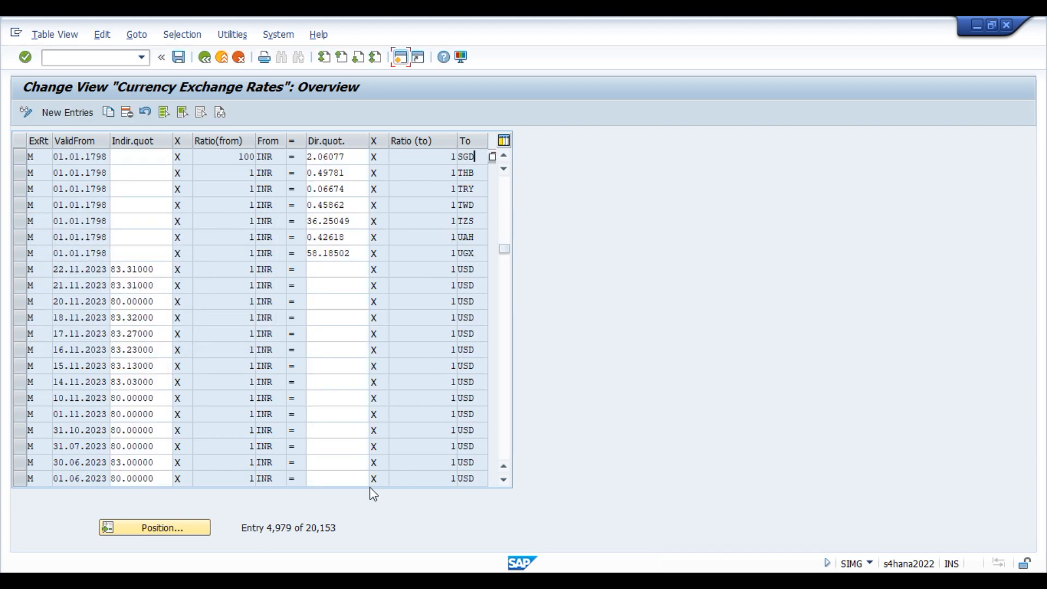
click(967, 550)
click(954, 560)
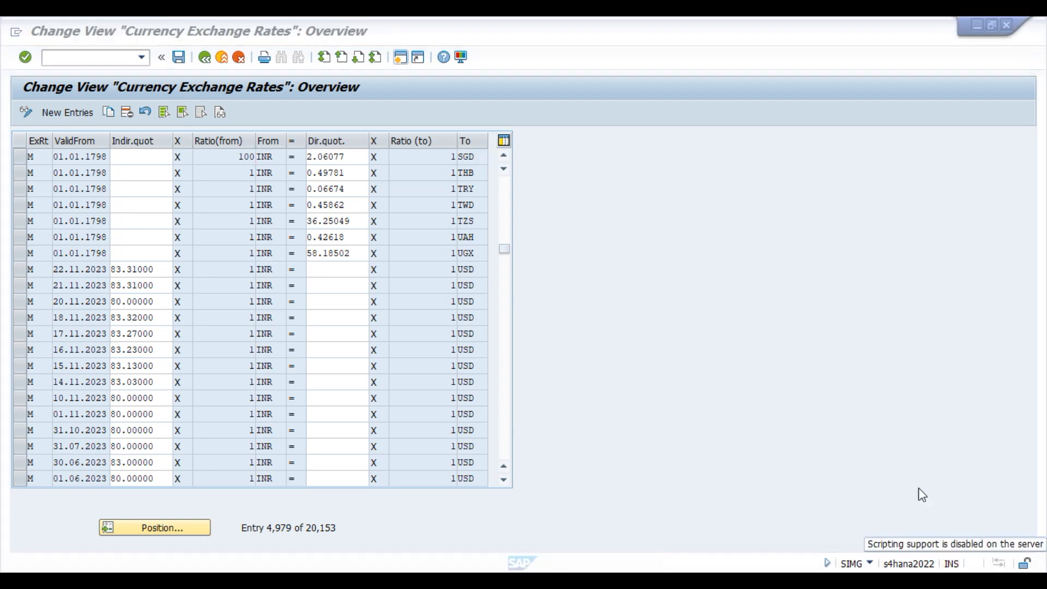
Inspect the INR-to-SGD row's from-ratio of 100 (100 INR = 2.06077 SGD).
click(231, 156)
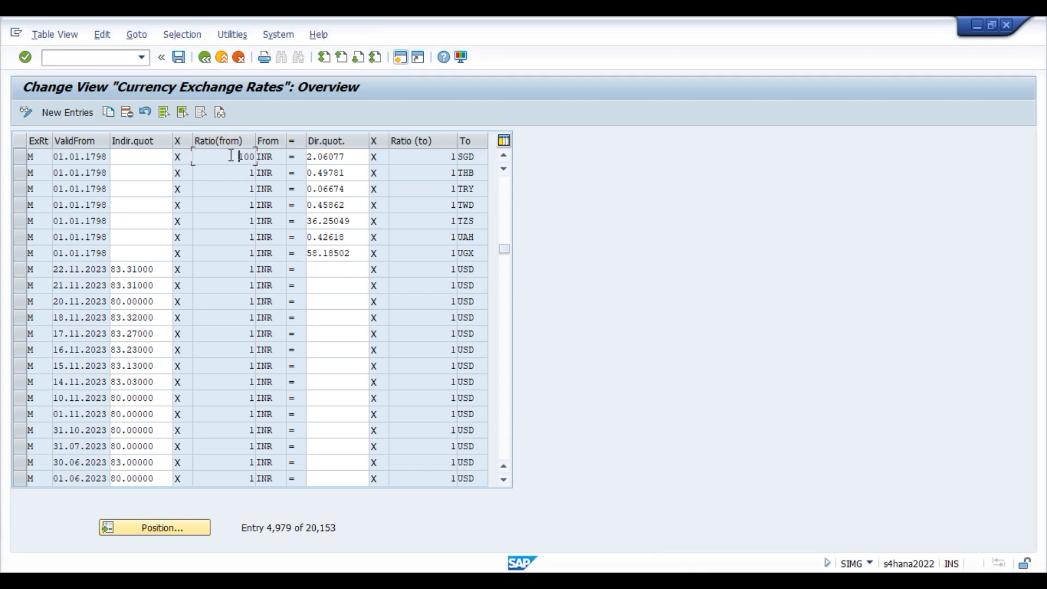
click(276, 160)
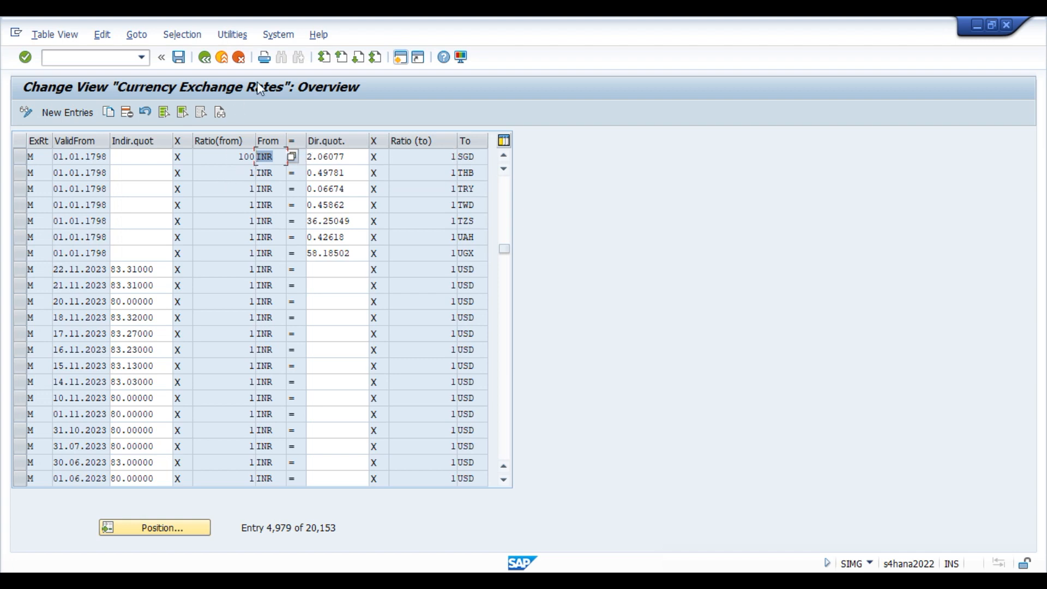
click(236, 157)
drag(236, 158, 262, 158)
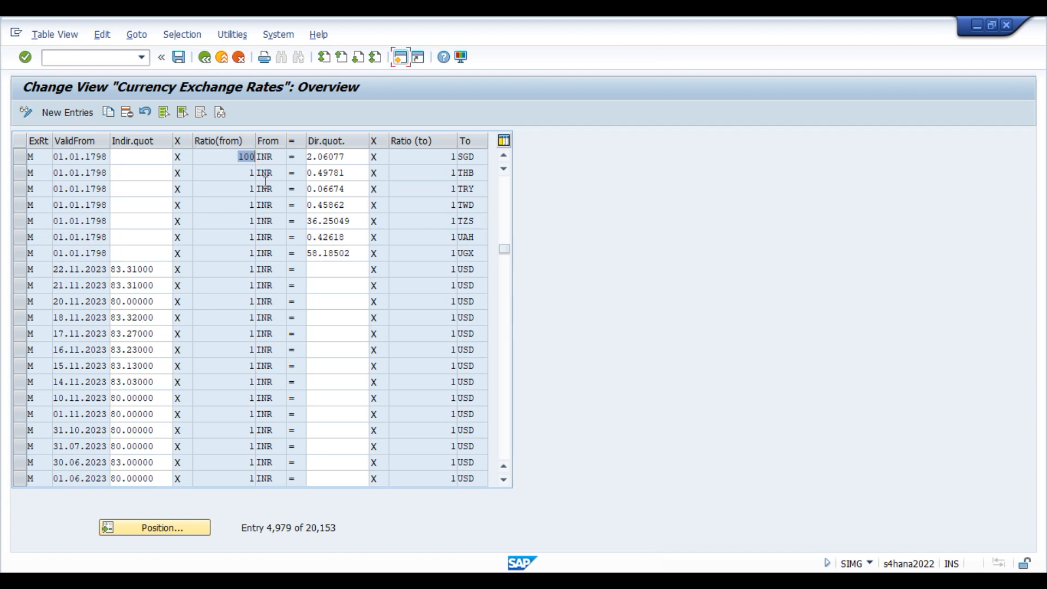
click(239, 155)
Leave the exchange rates table and open Translation Ratios maintenance, accepting the warning.
click(221, 57)
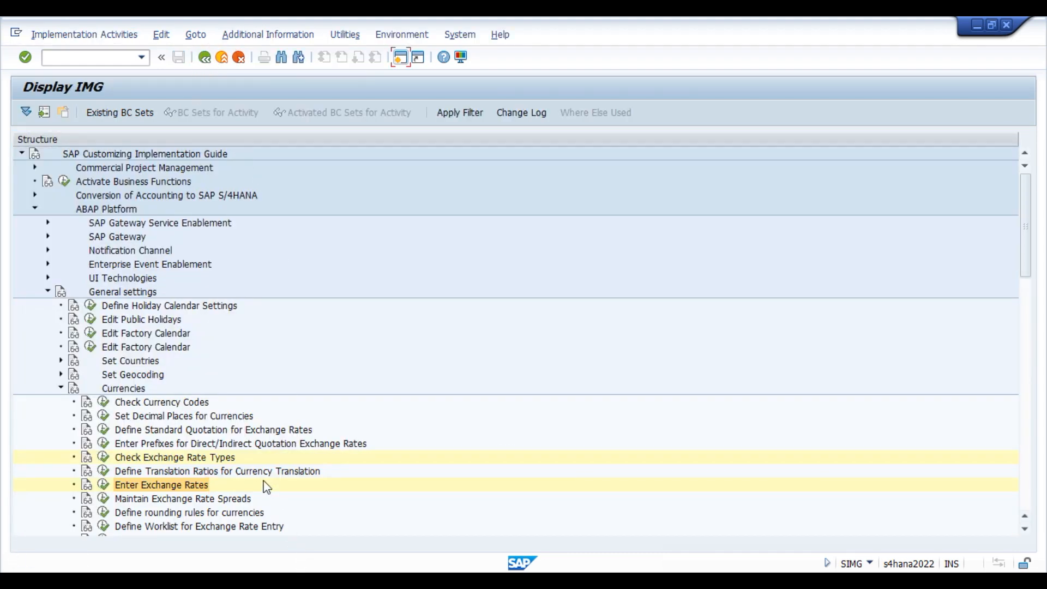
click(192, 472)
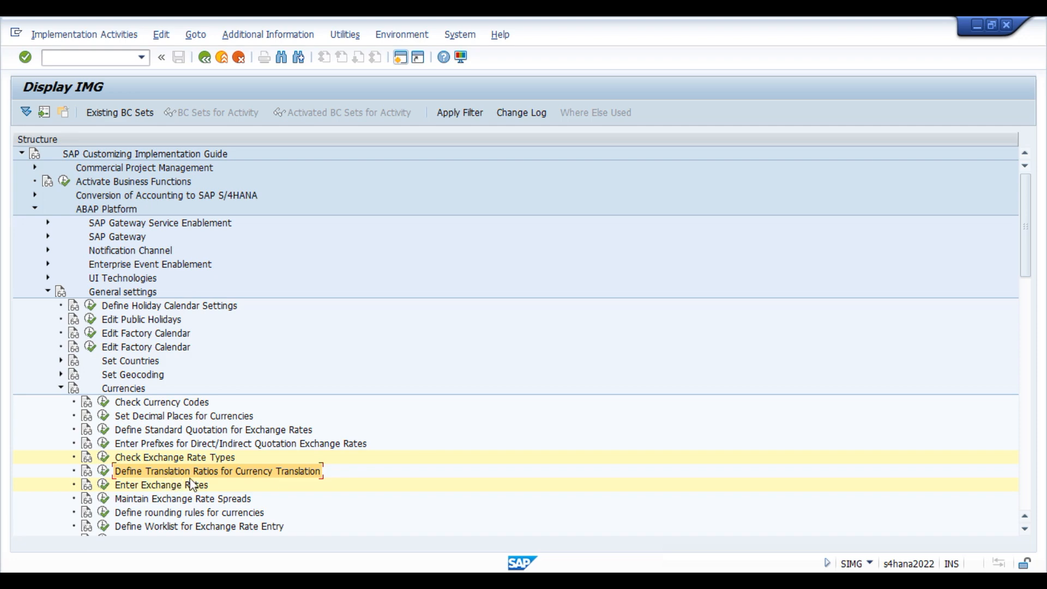
click(103, 470)
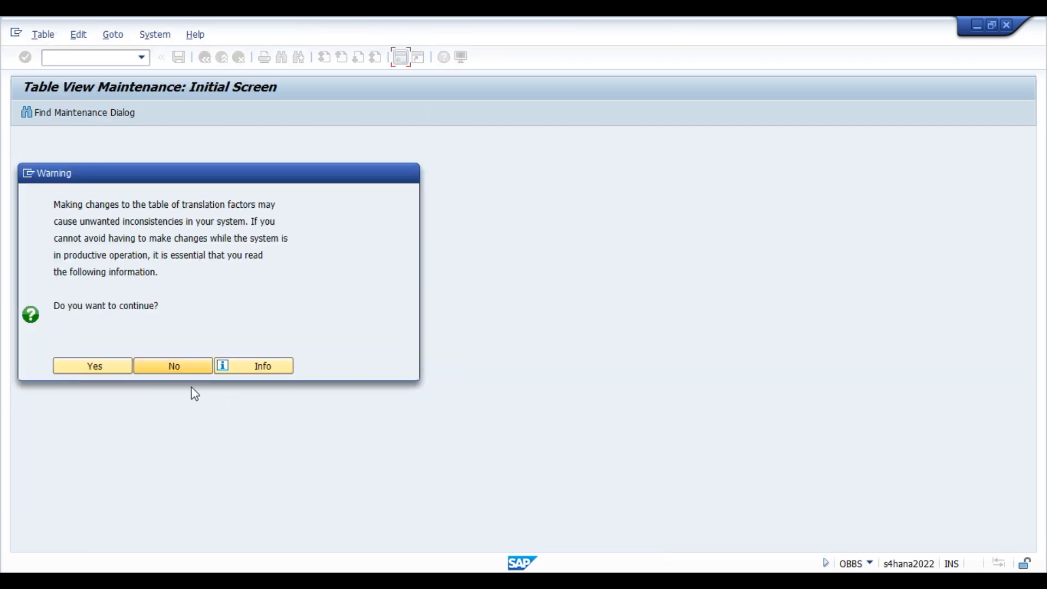
click(109, 365)
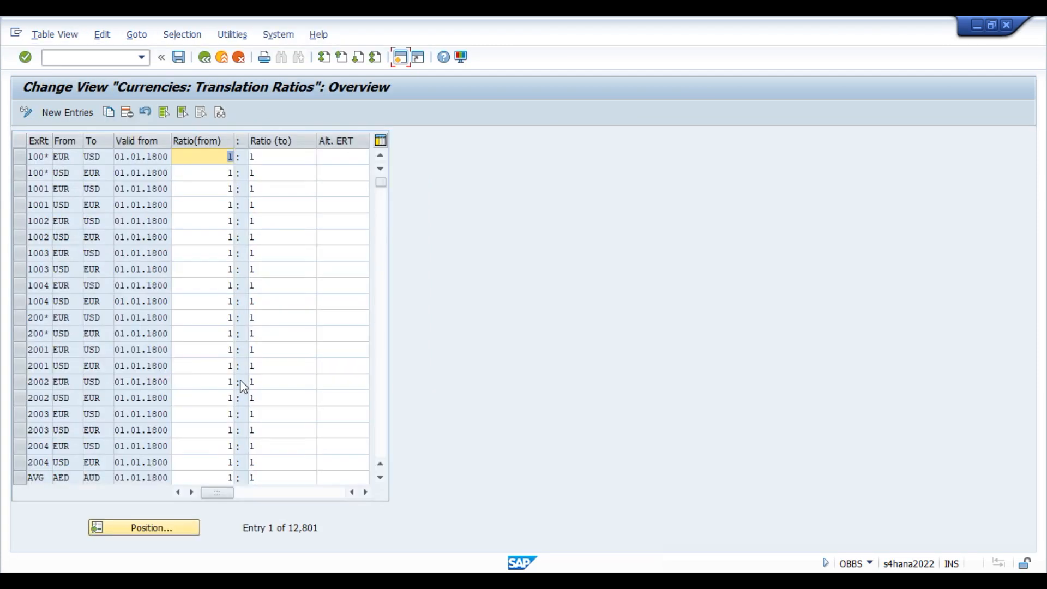
Jump the translation ratios table to the type M INR-to-USD entry.
click(165, 527)
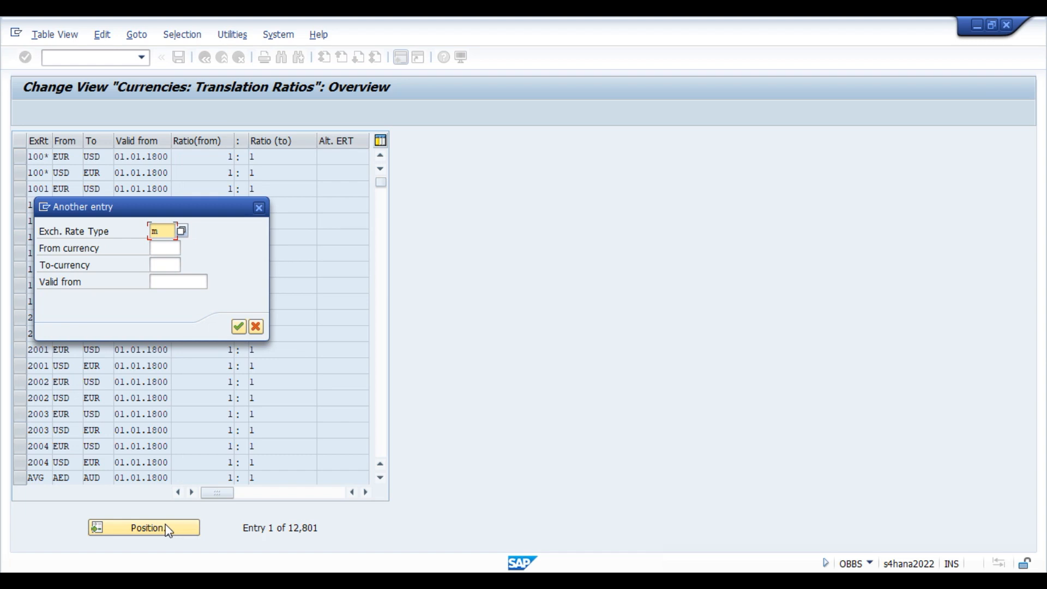
text(m)
key(Tab)
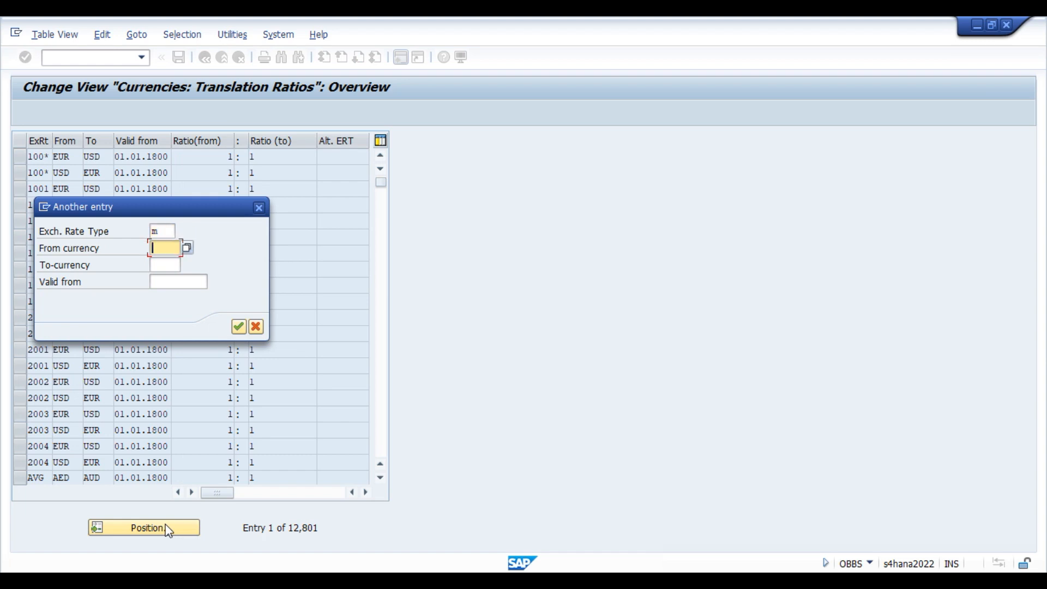
text(inr)
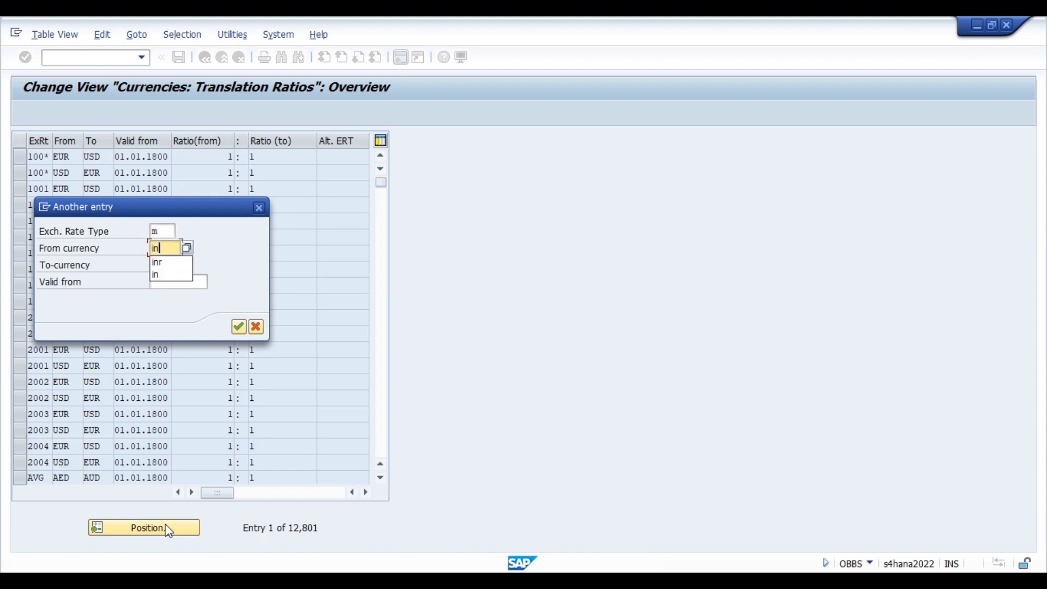
key(Tab)
text(usd)
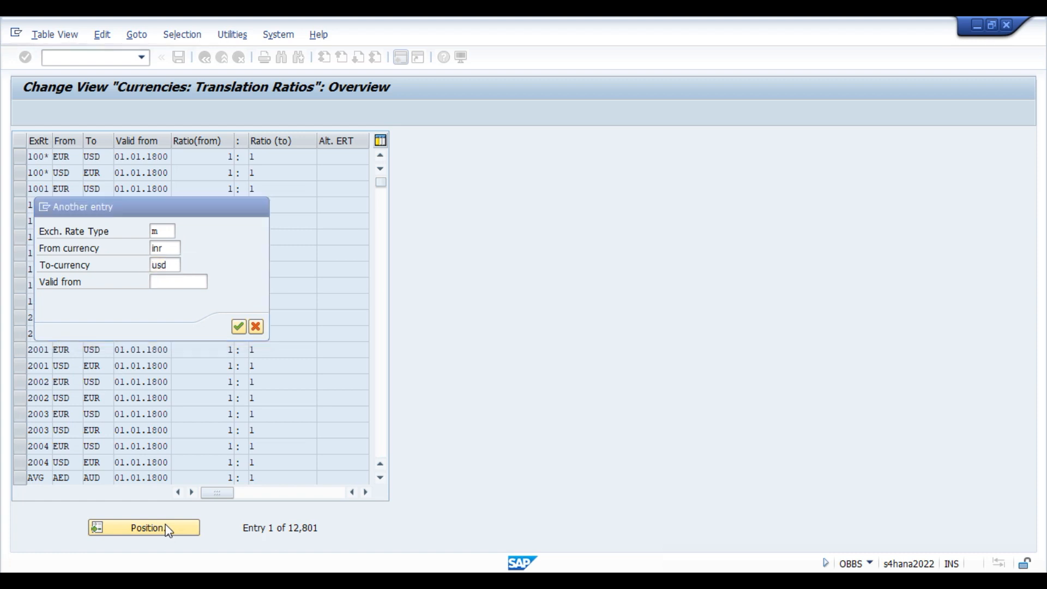
key(Return)
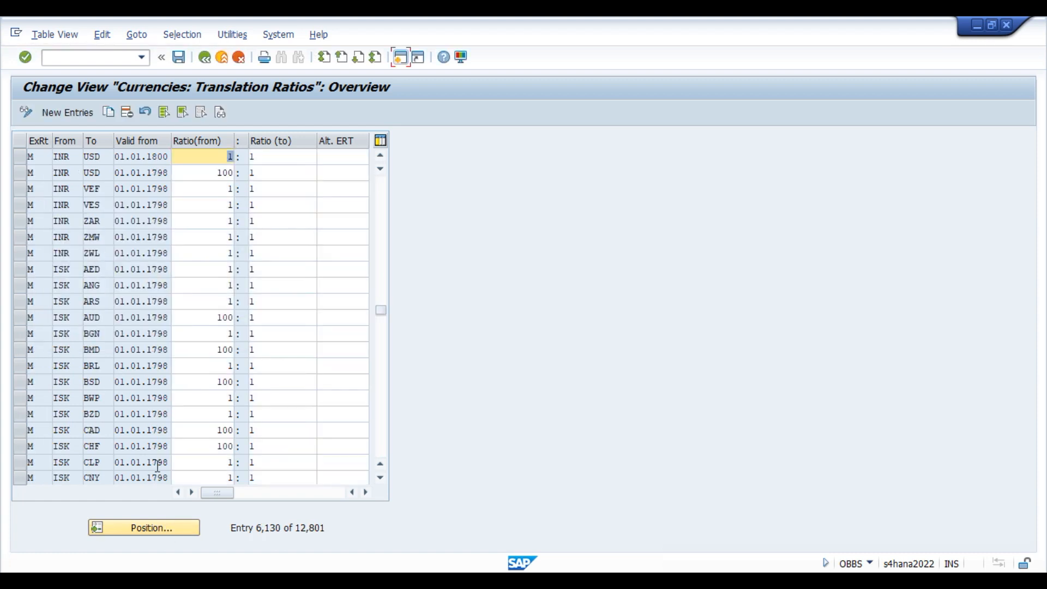
Copy the INR-to-USD row as a new INR-to-SGD 1:1 ratio valid from 01.01.1800.
click(19, 156)
click(116, 114)
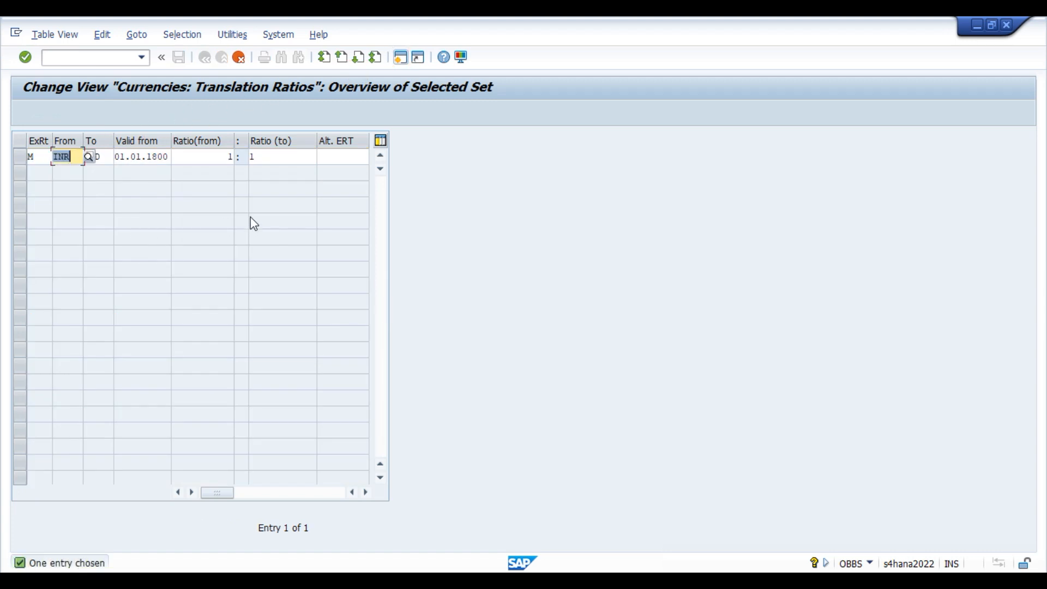
key(Tab)
text(S)
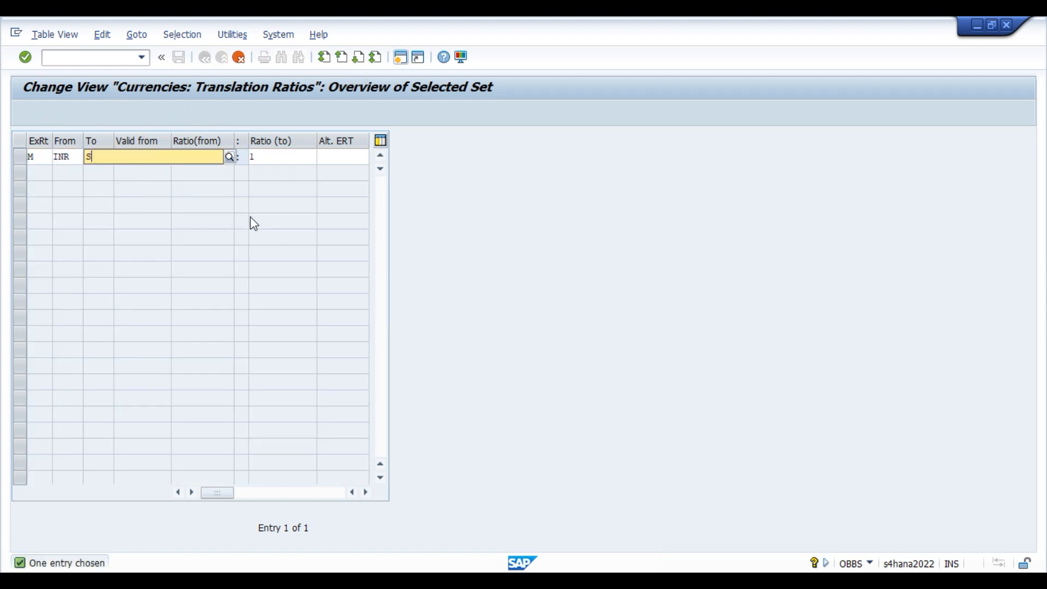
text(GD)
key(Tab)
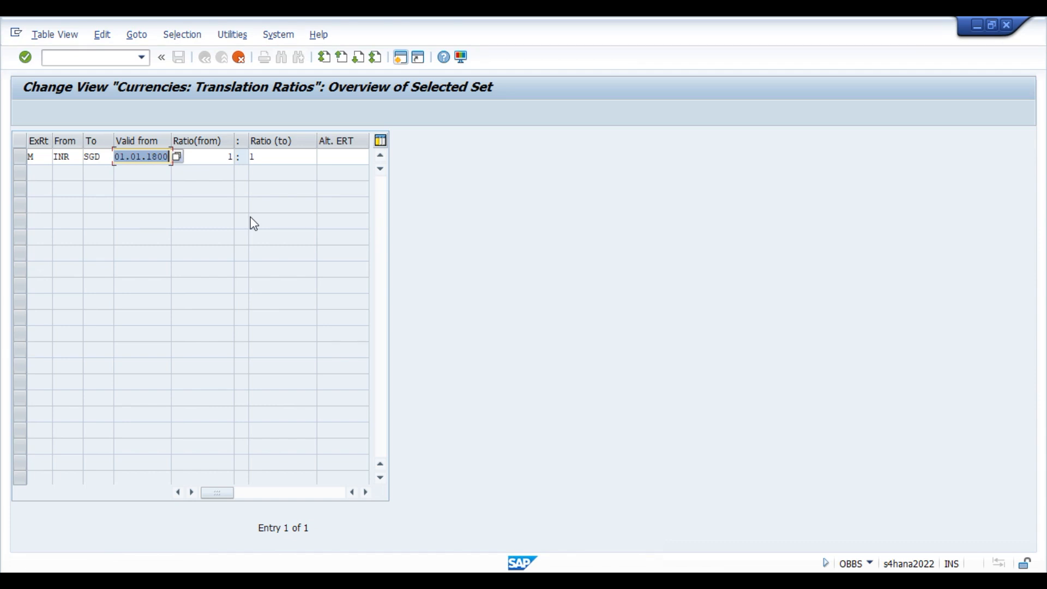
key(Tab)
key(Tab)
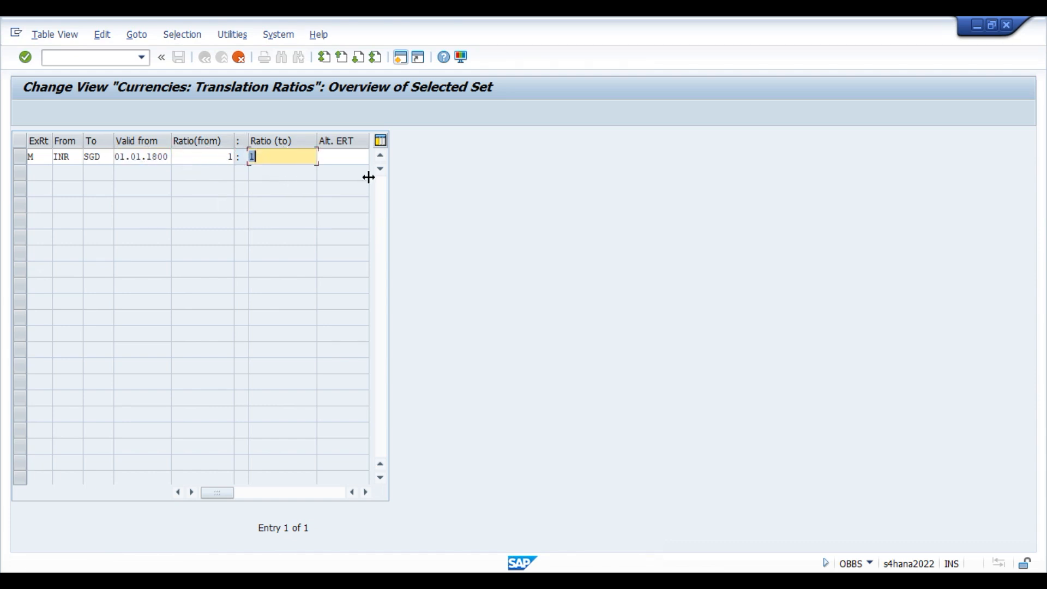
key(Return)
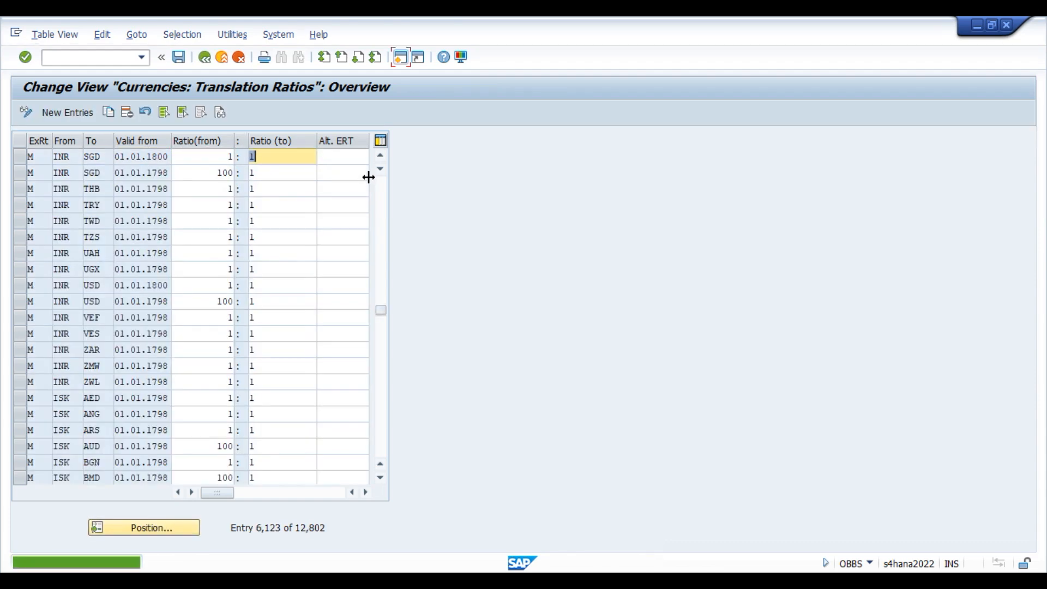
Position the translation ratios table at type M, SGD to INR.
click(144, 530)
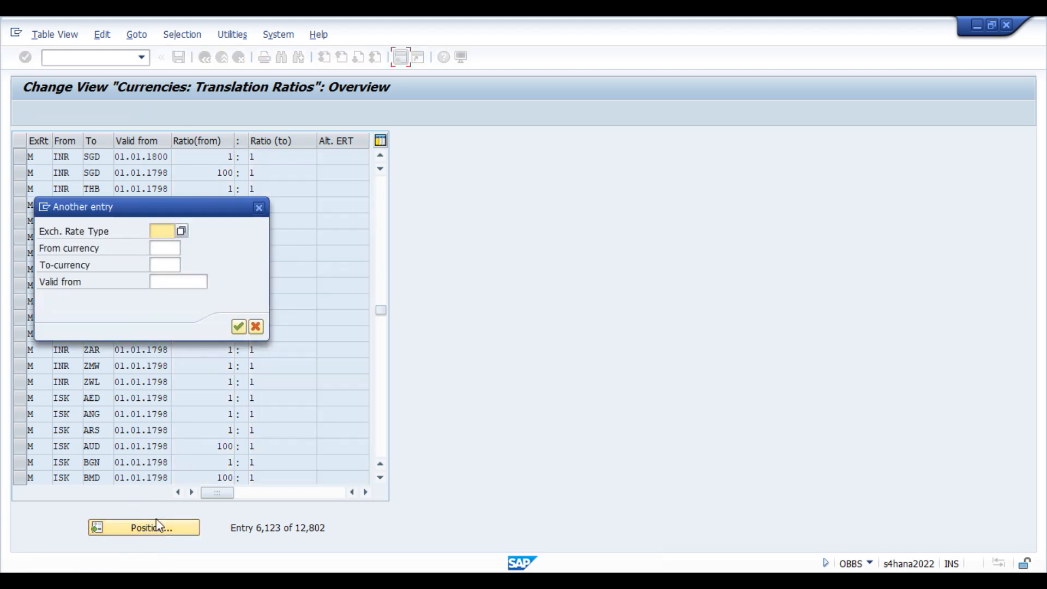
text(M)
key(Tab)
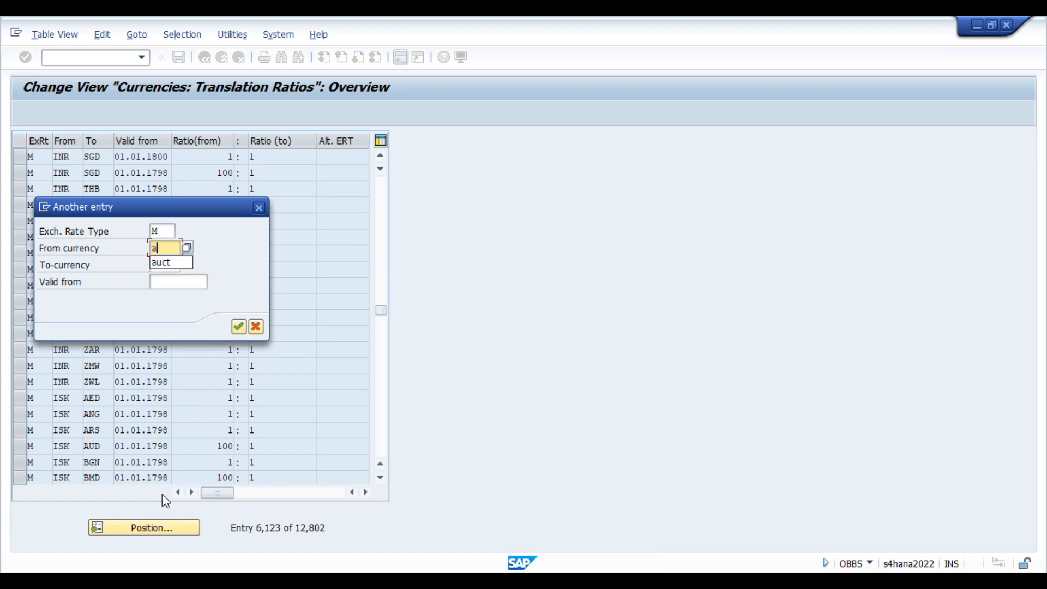
text(sgd)
key(Tab)
text(inr)
key(Return)
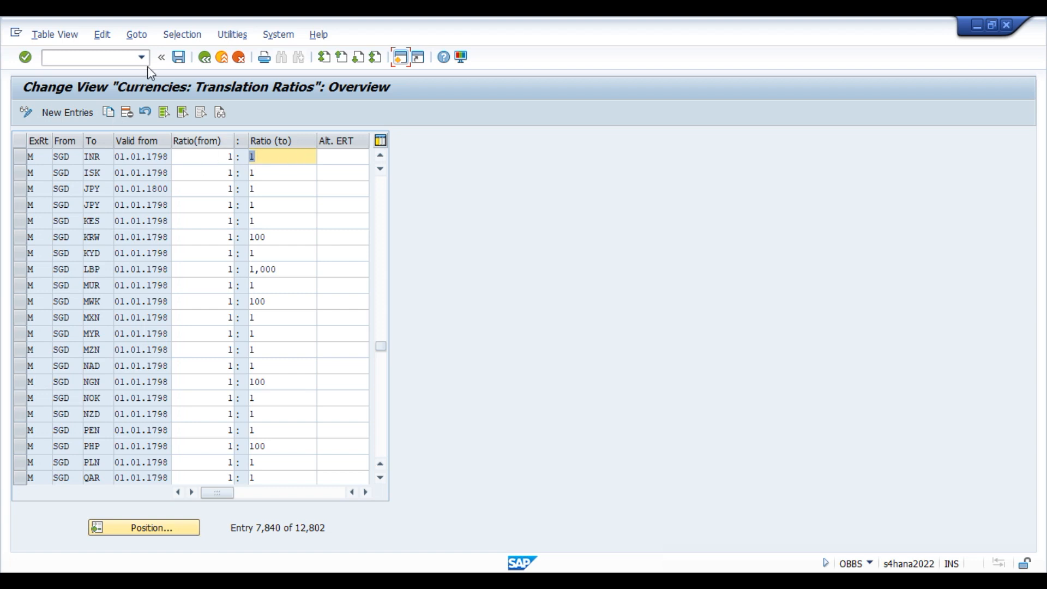
Save the ratio changes to a customizing request and return to the IMG.
click(181, 60)
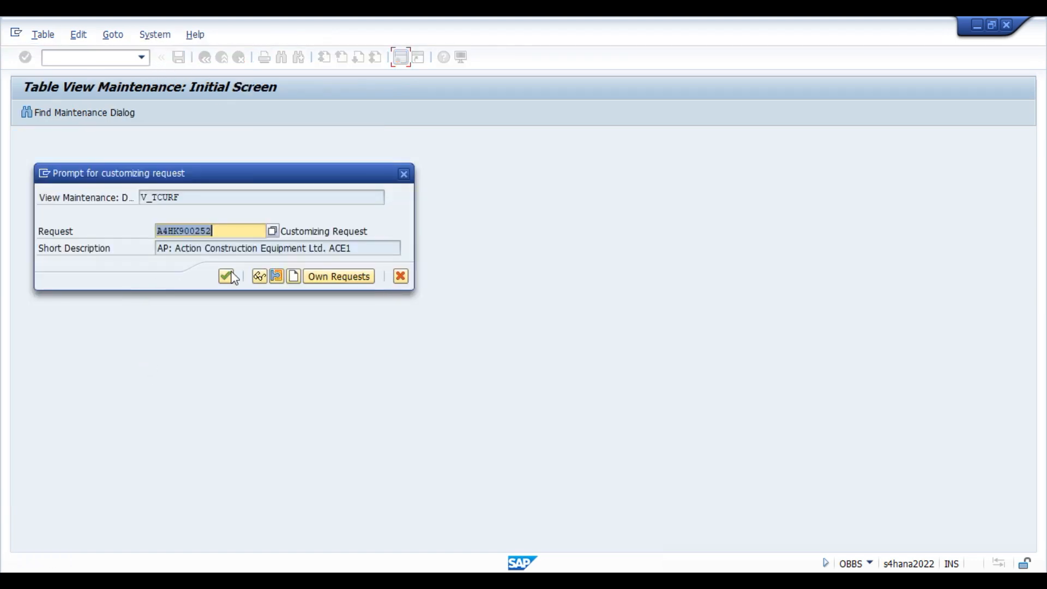
click(226, 276)
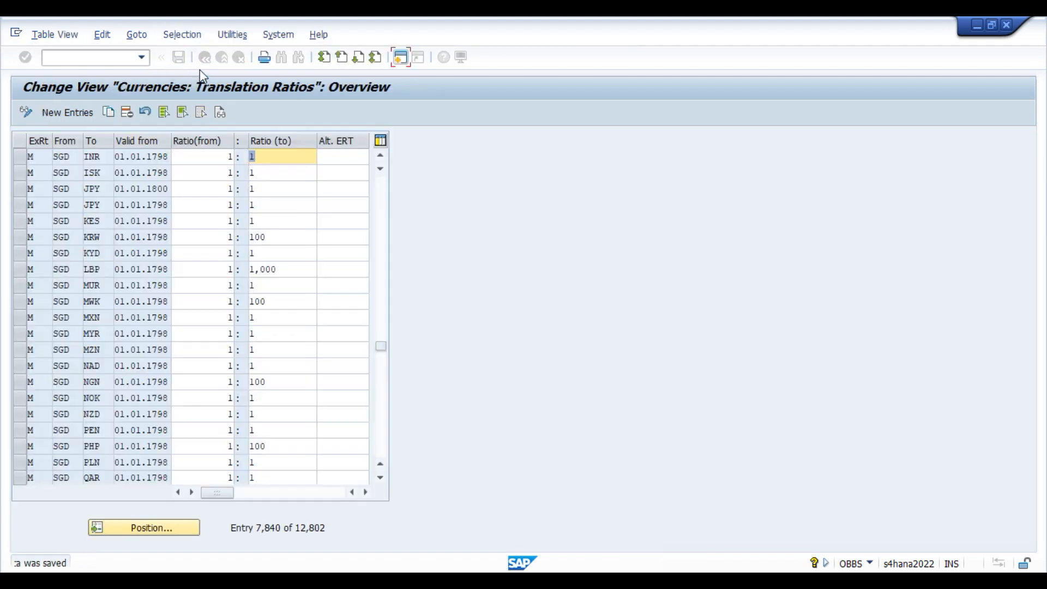
click(204, 59)
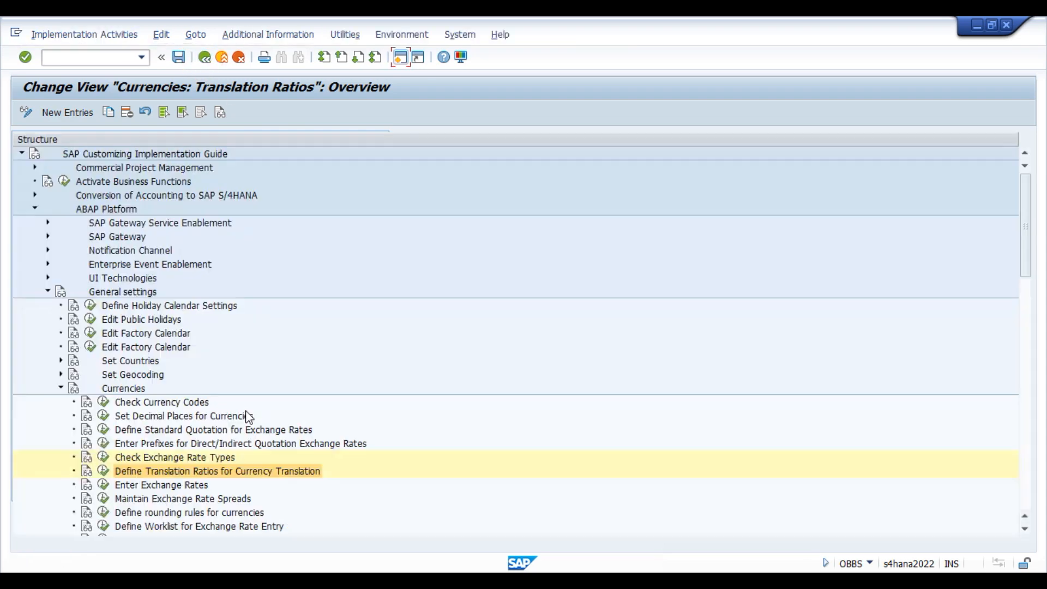
View the exchange rate types list under Check Exchange Rate Types, then go back.
click(150, 458)
click(102, 457)
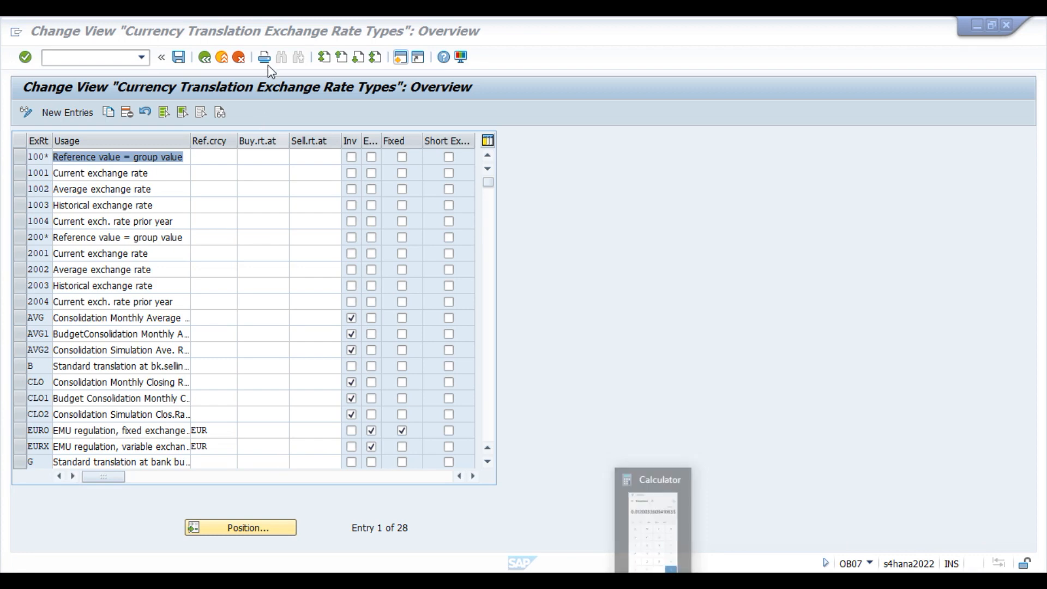
click(205, 60)
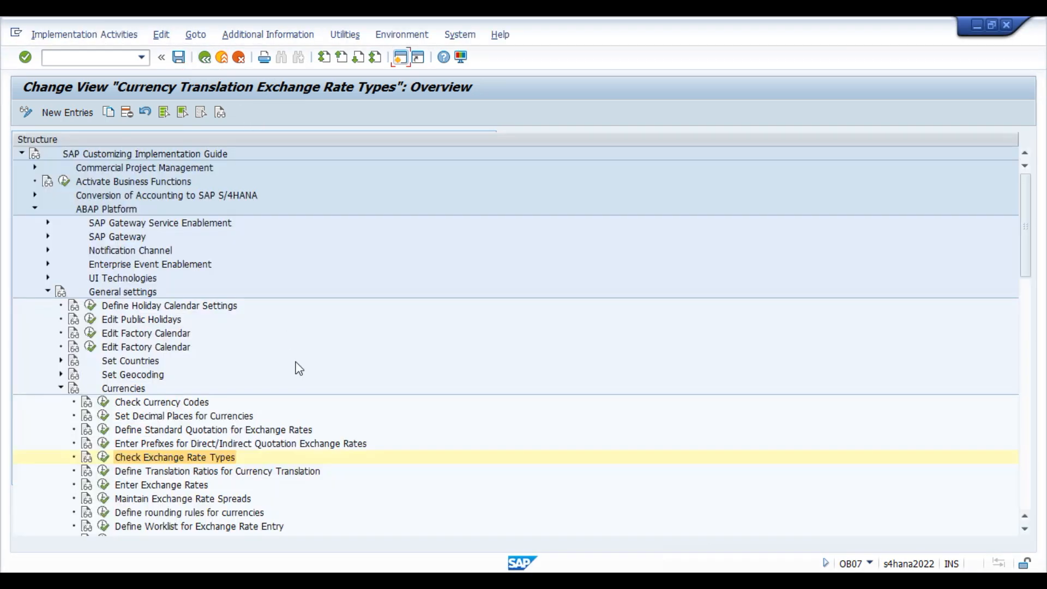
Open Enter Exchange Rates and bring up the Position dialog to find a rate.
click(171, 486)
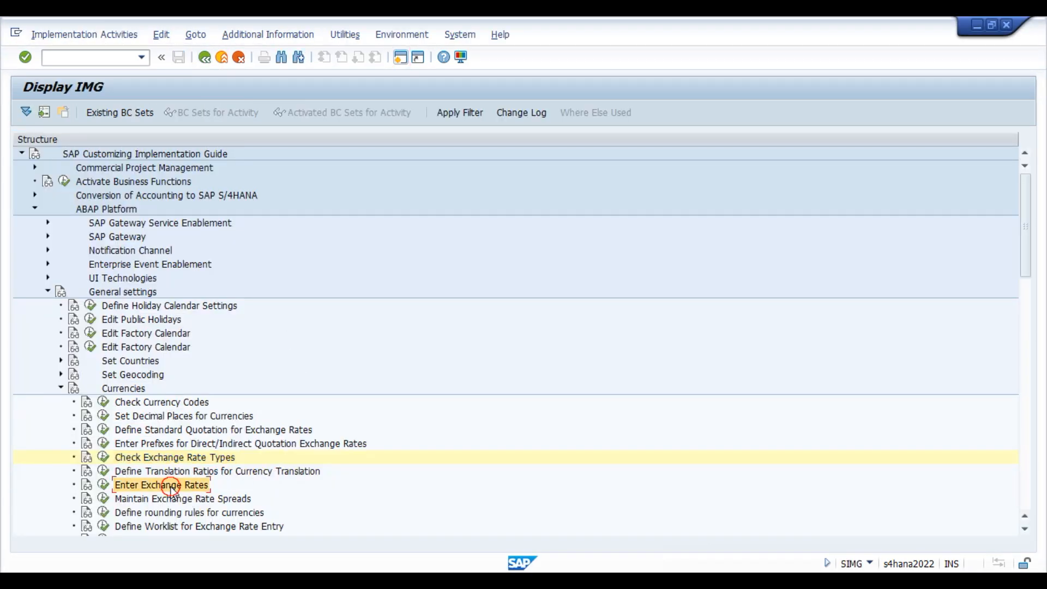
click(103, 485)
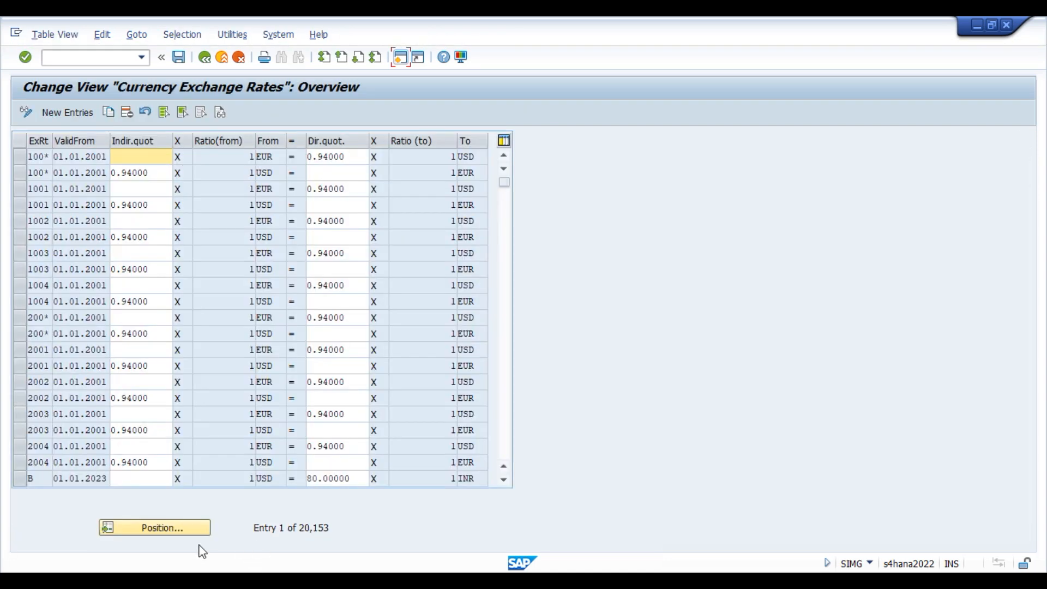
click(177, 527)
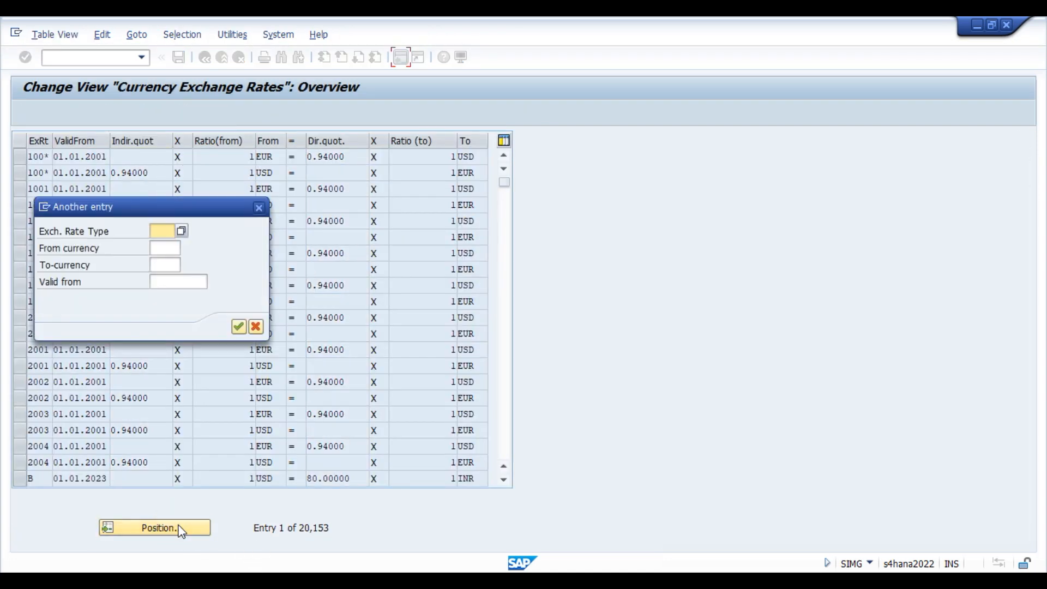
Jump to the type-M INR-to-SGD rates and copy the 01.01.1798 row as a new entry.
key(Tab)
text(INR)
key(Tab)
text(SGD)
key(Return)
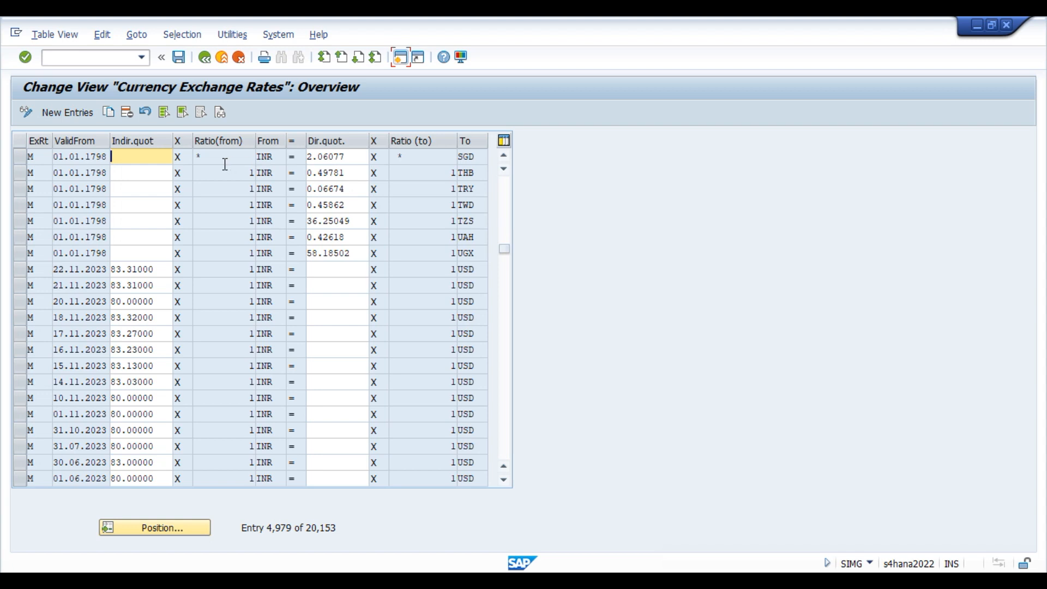
click(21, 158)
click(110, 113)
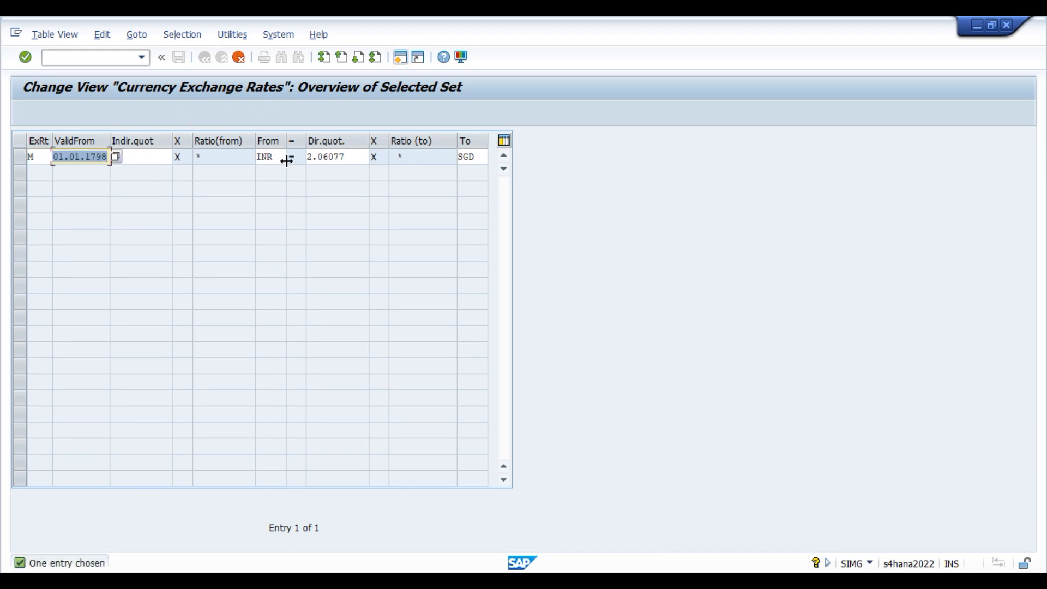
Date the copy 22.11.2023, clear its 2.06077 direct quotation, and check Google's SGD-to-INR rate.
key(BackSpace)
key(Up)
key(Up)
key(Return)
key(Tab)
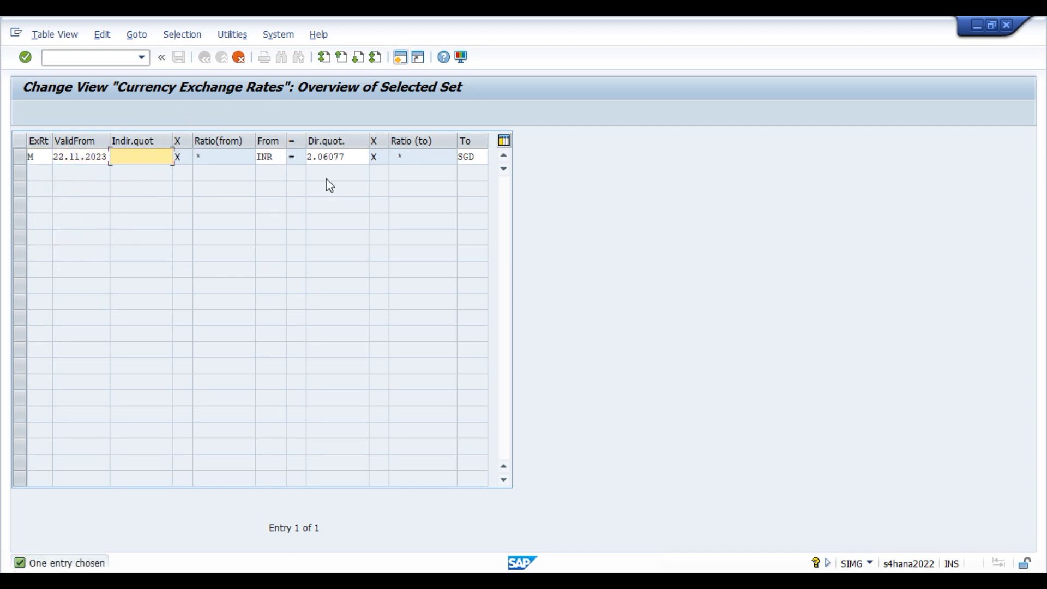
key(Tab)
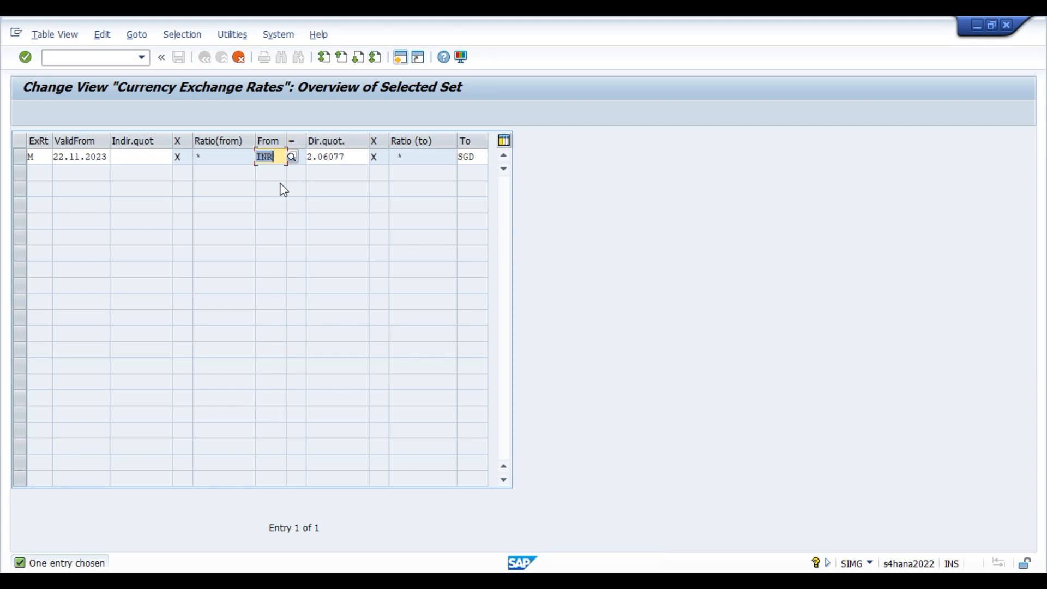
key(Tab)
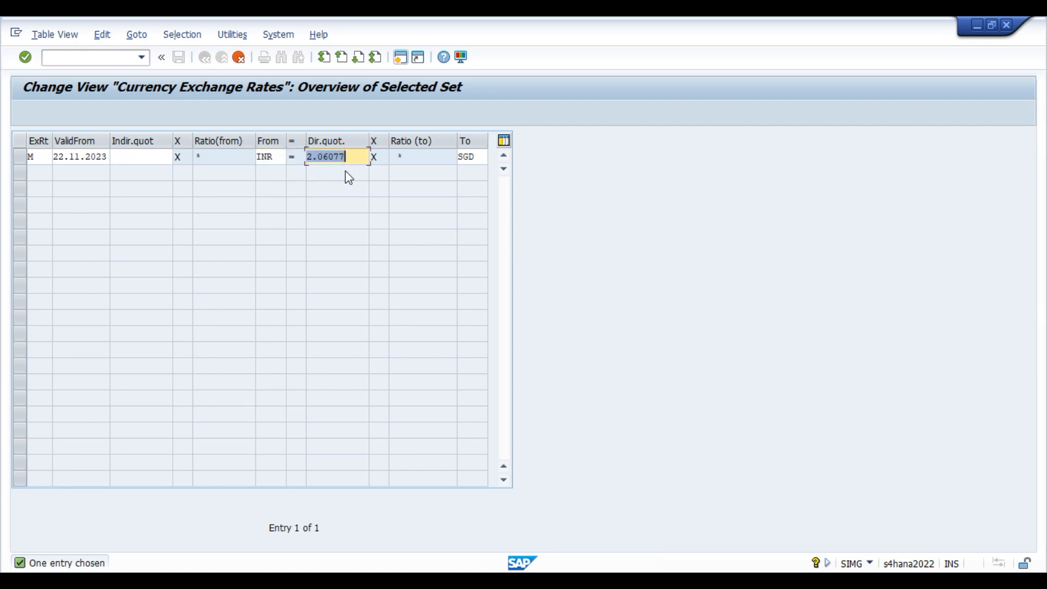
key(Delete)
mouse_move(428, 581)
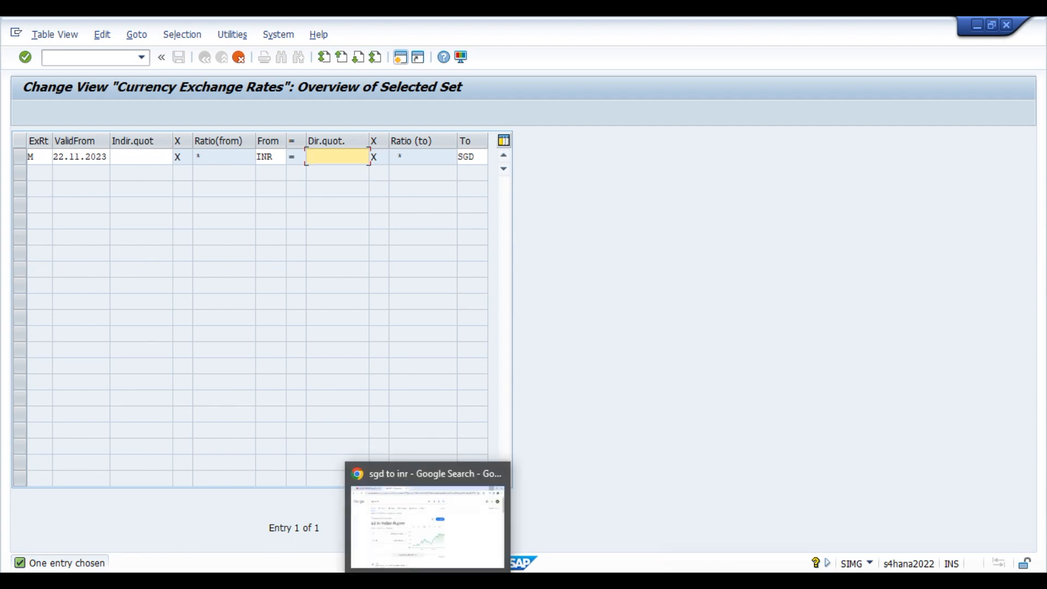
click(421, 527)
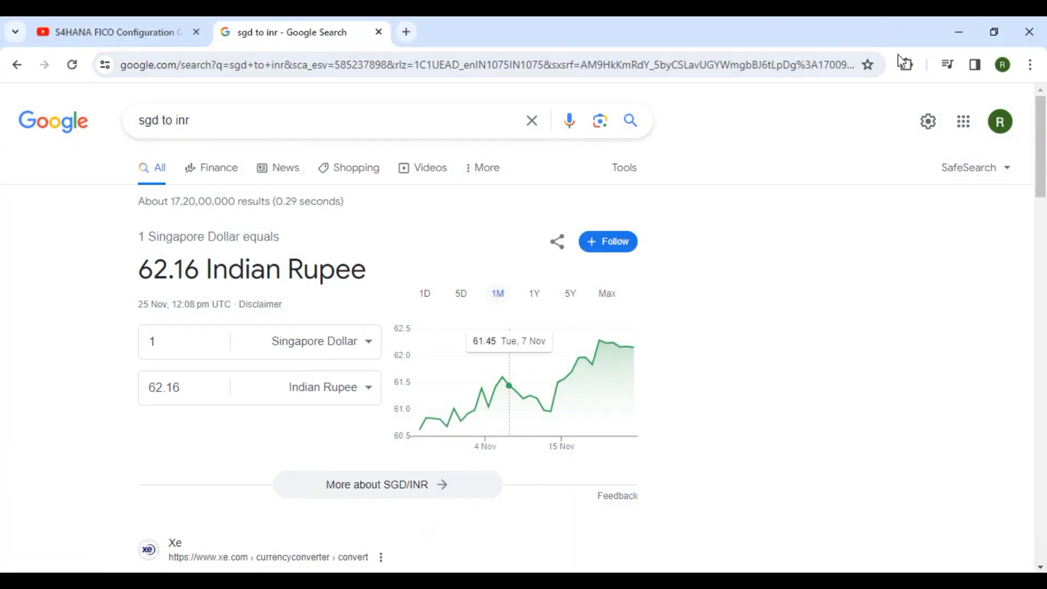
click(960, 32)
click(141, 156)
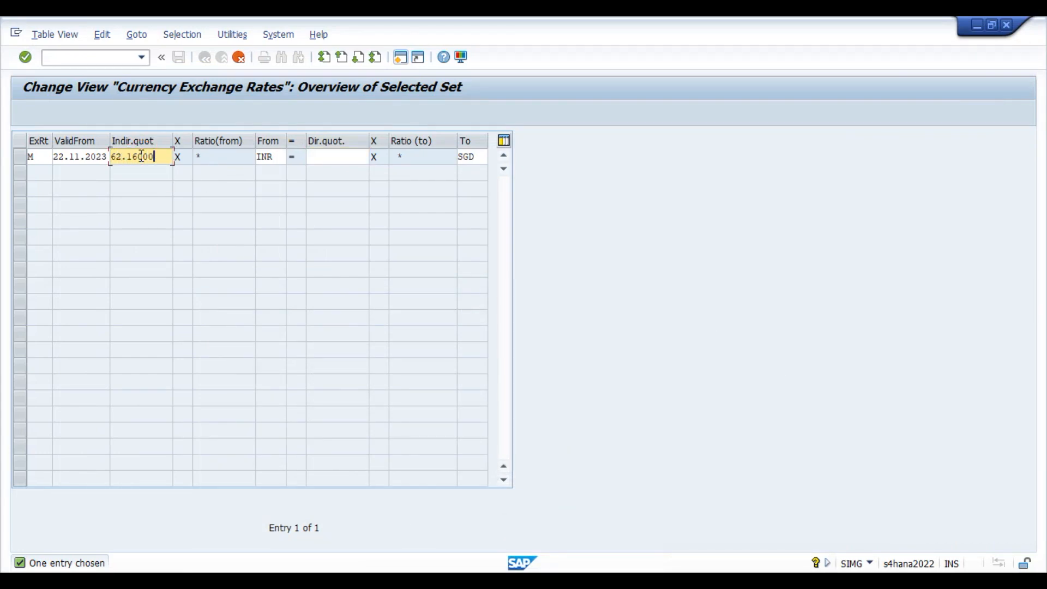
Add the 22.11.2023 INR-to-SGD row, verify its 62.16000 rate and ratios, and save it.
key(Return)
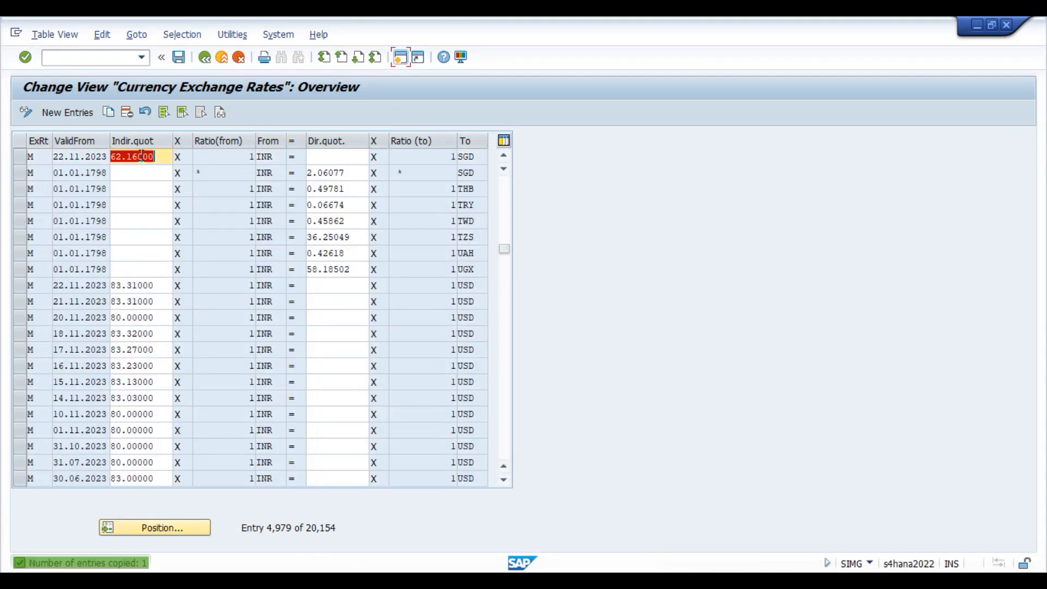
click(19, 157)
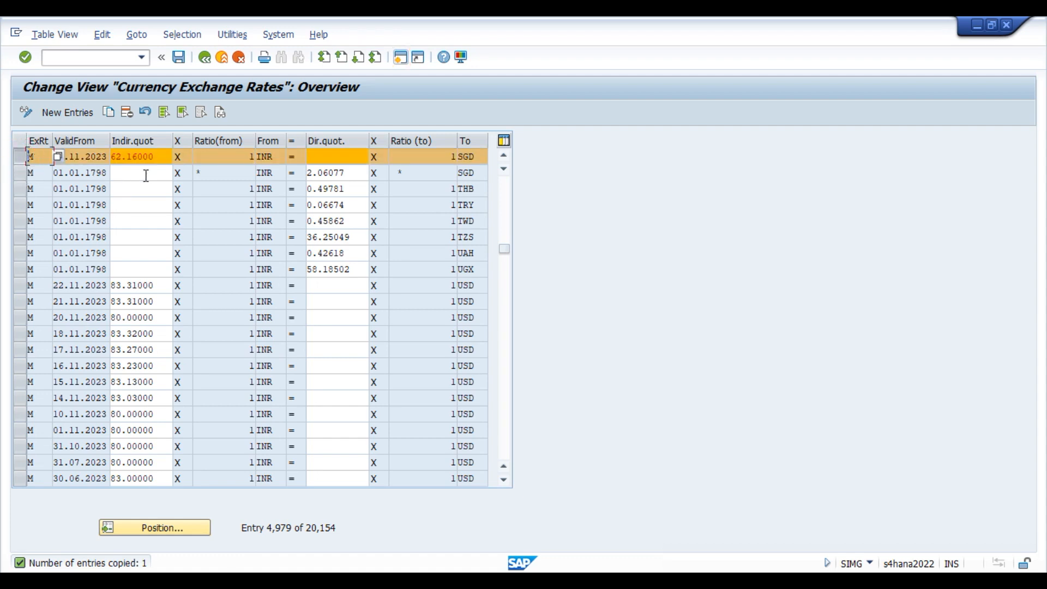
click(227, 159)
drag(165, 159, 114, 168)
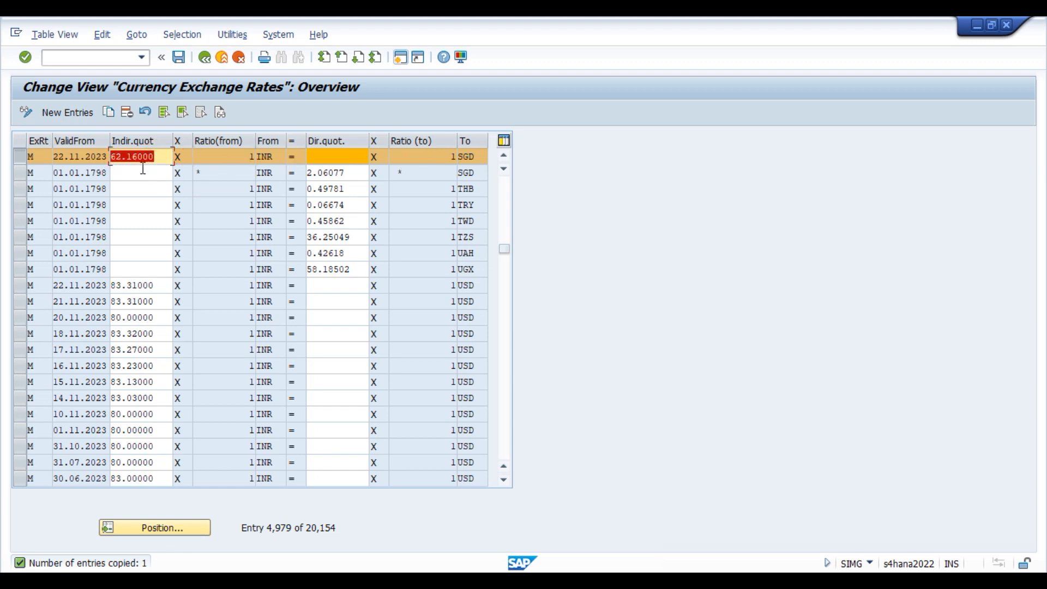
click(448, 159)
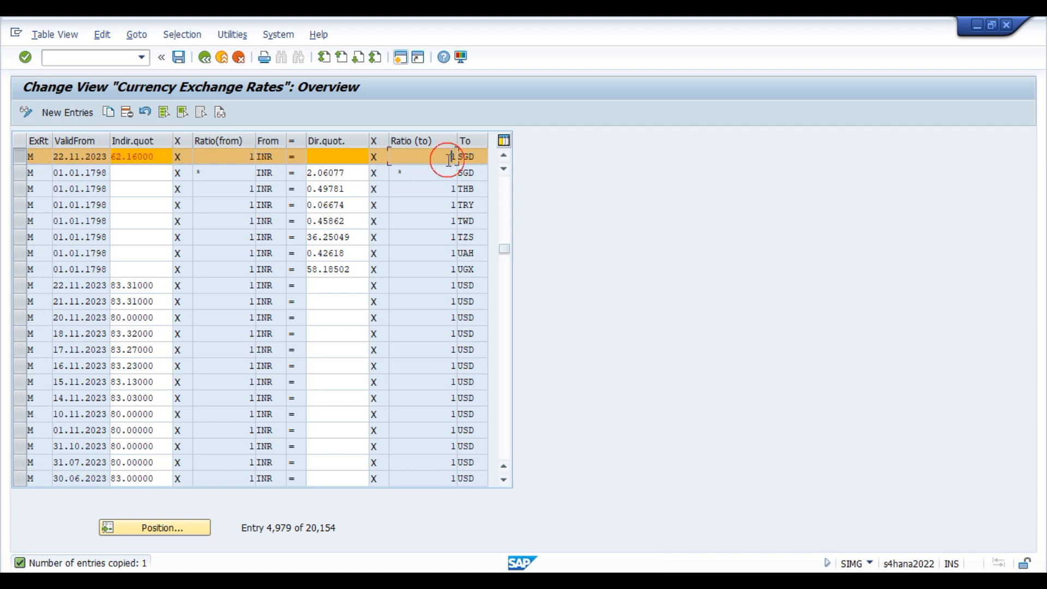
click(178, 58)
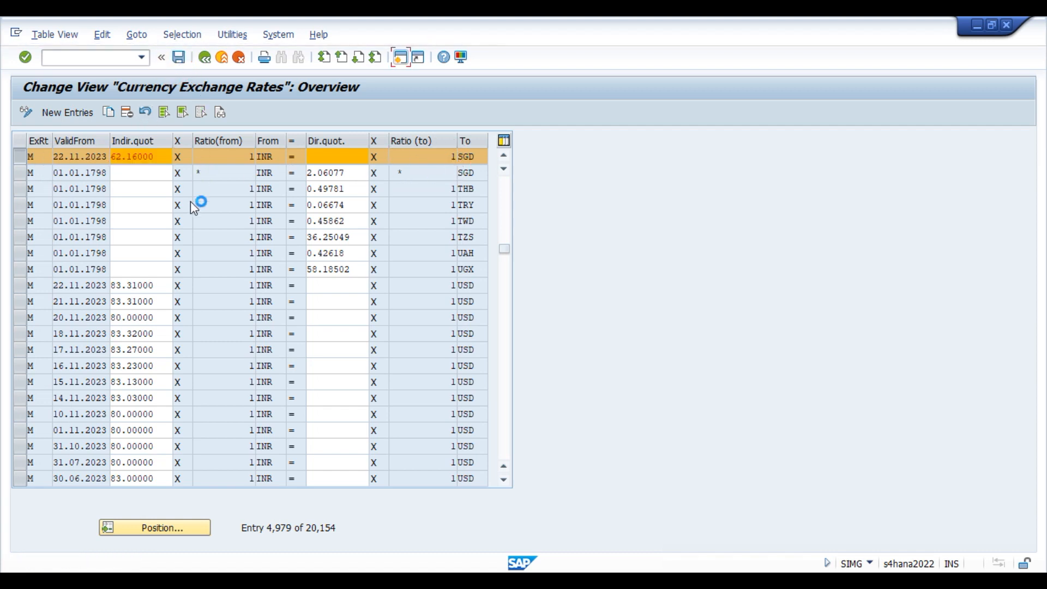
click(110, 113)
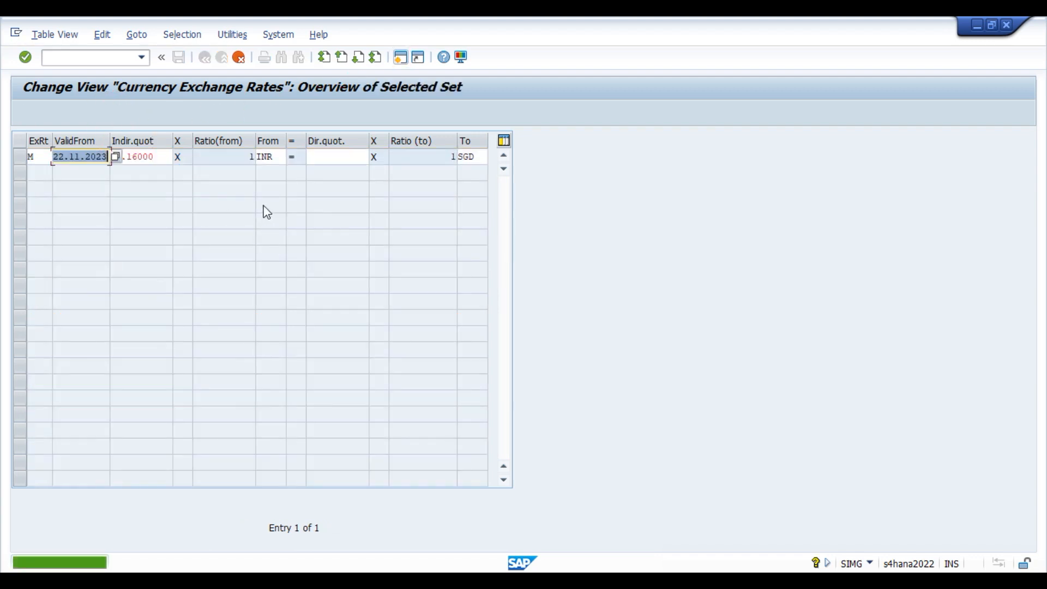
Turn the copy into an SGD-to-INR direct rate of 62.16000 and save it.
key(Tab)
key(Delete)
key(Tab)
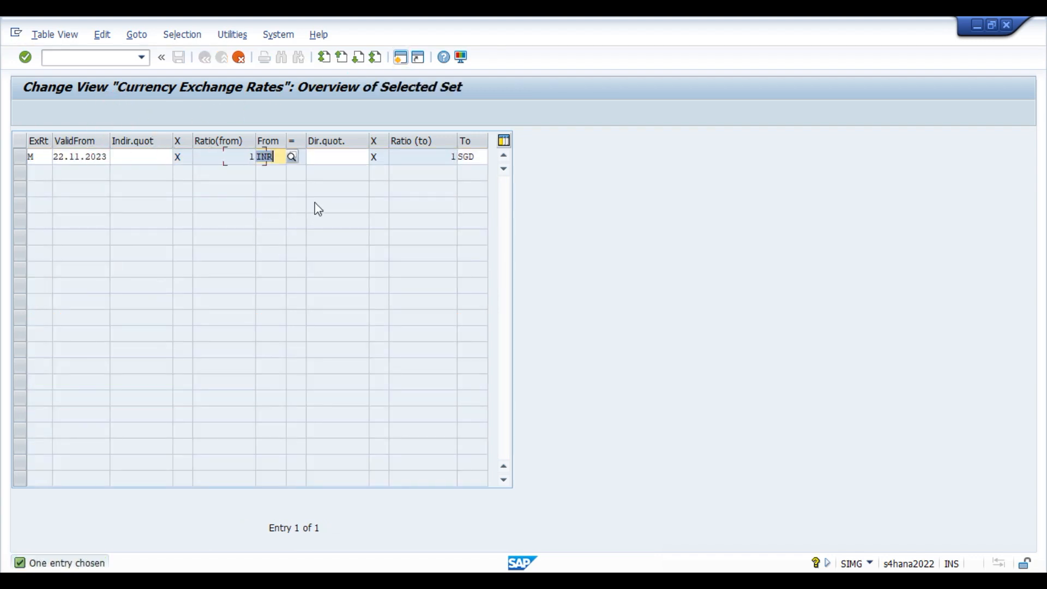
text(S)
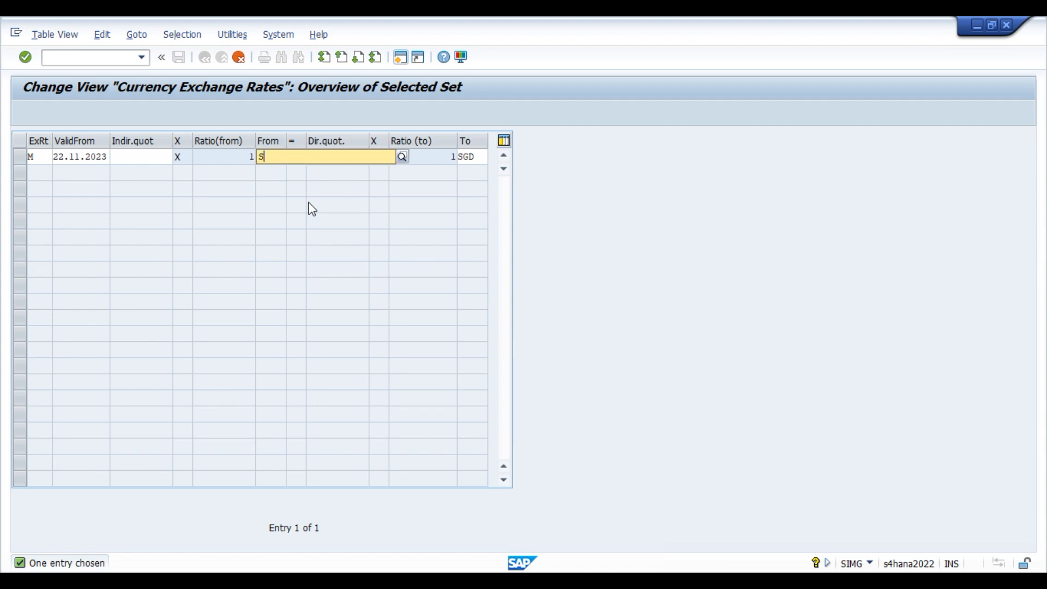
text(GD)
key(Tab)
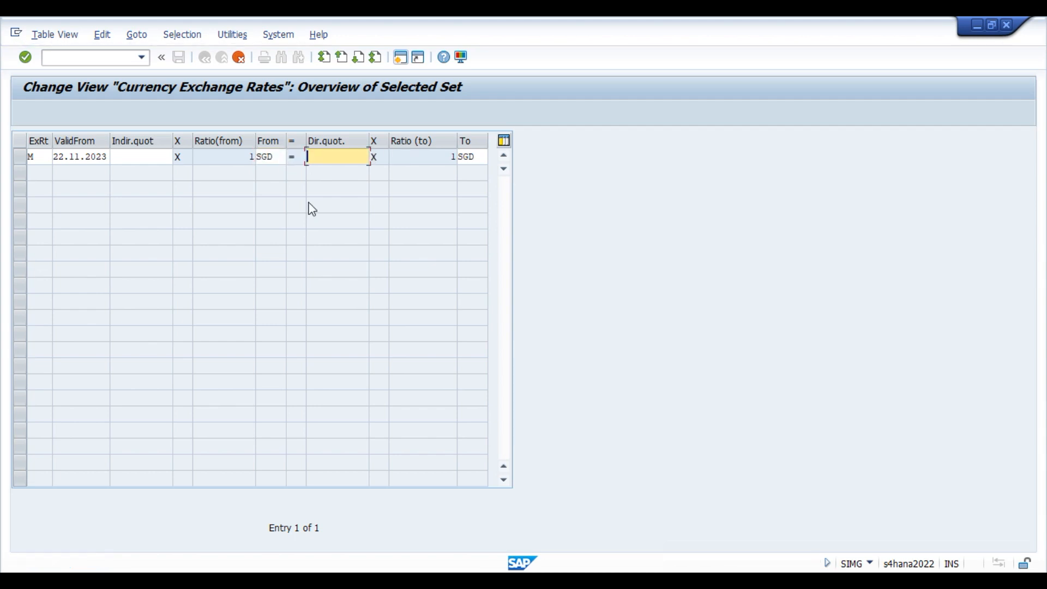
text(62.16000)
key(Tab)
key(Tab)
text(INR)
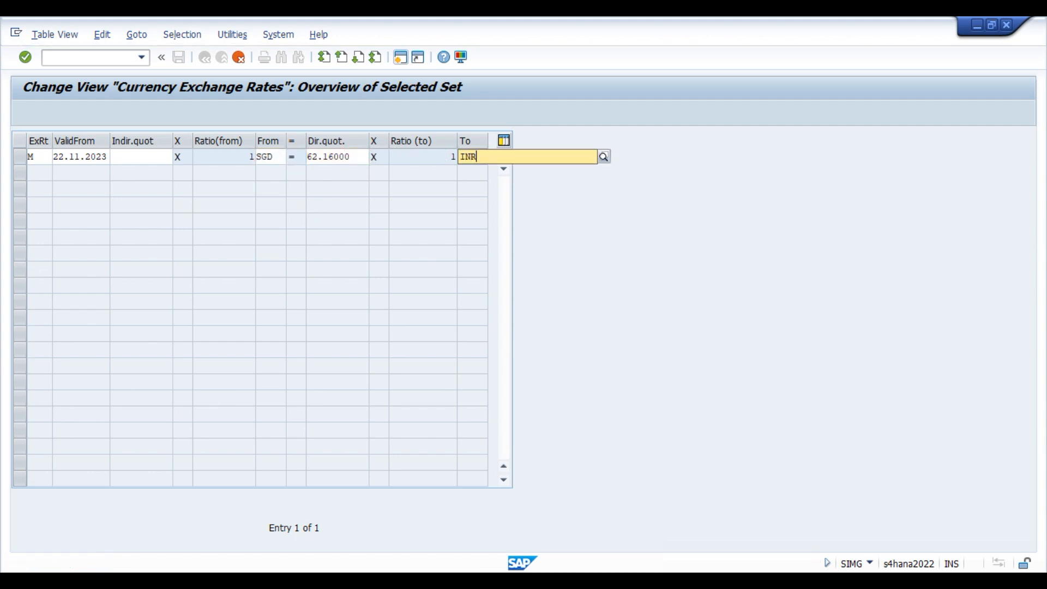
key(Return)
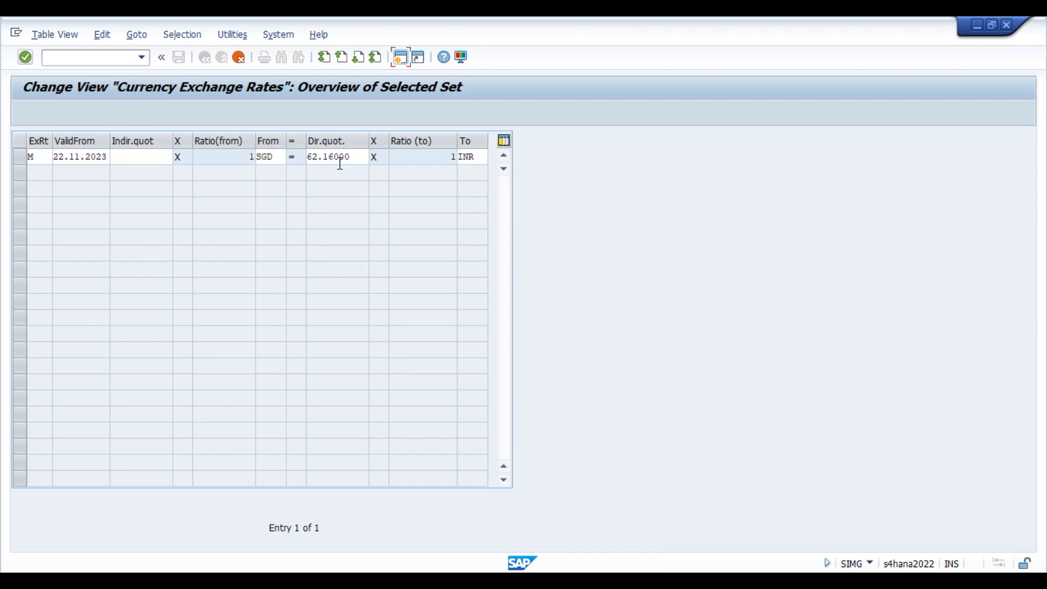
key(Return)
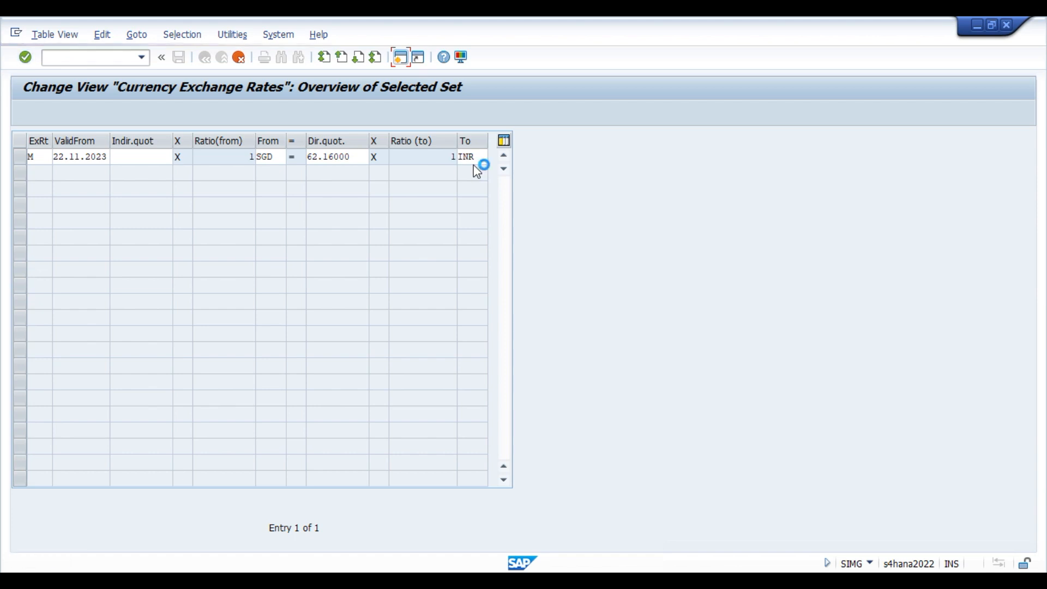
click(182, 58)
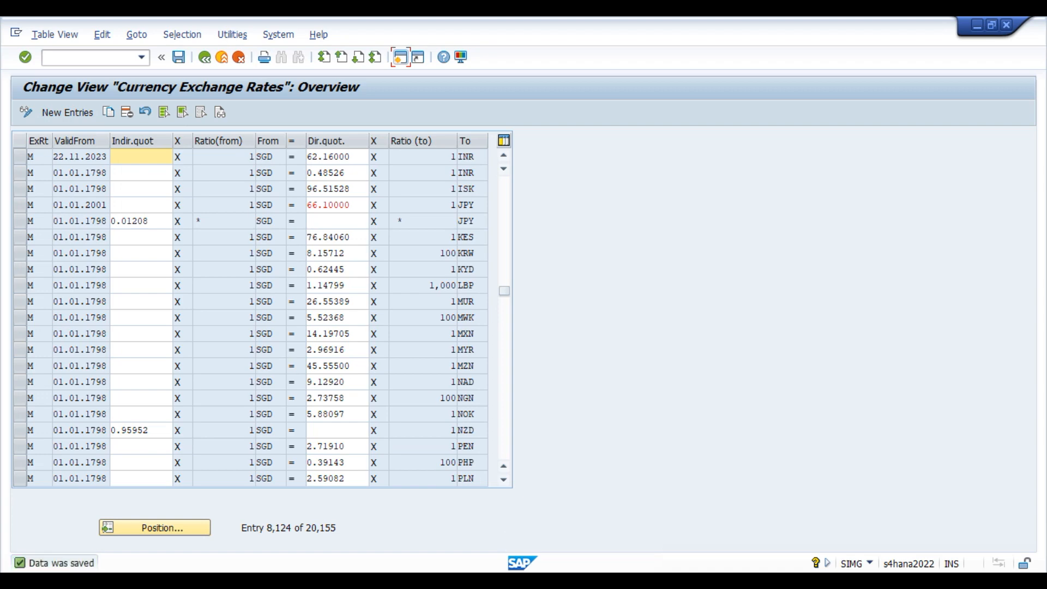
Look at JPY in Currency Conversion Settings, then bring back Google's SGD-to-INR result.
mouse_move(515, 581)
click(684, 537)
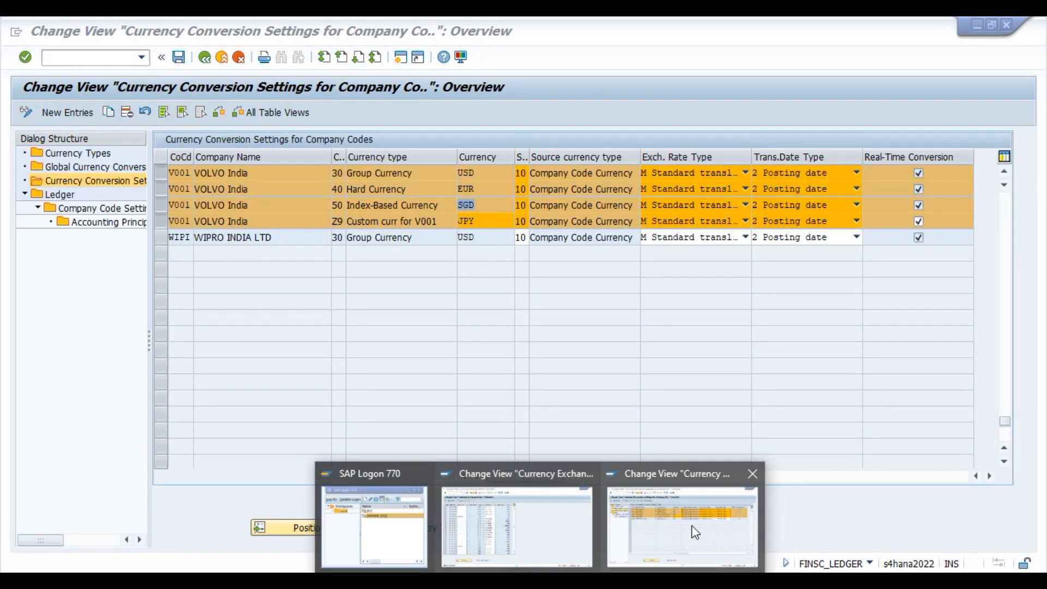
click(481, 220)
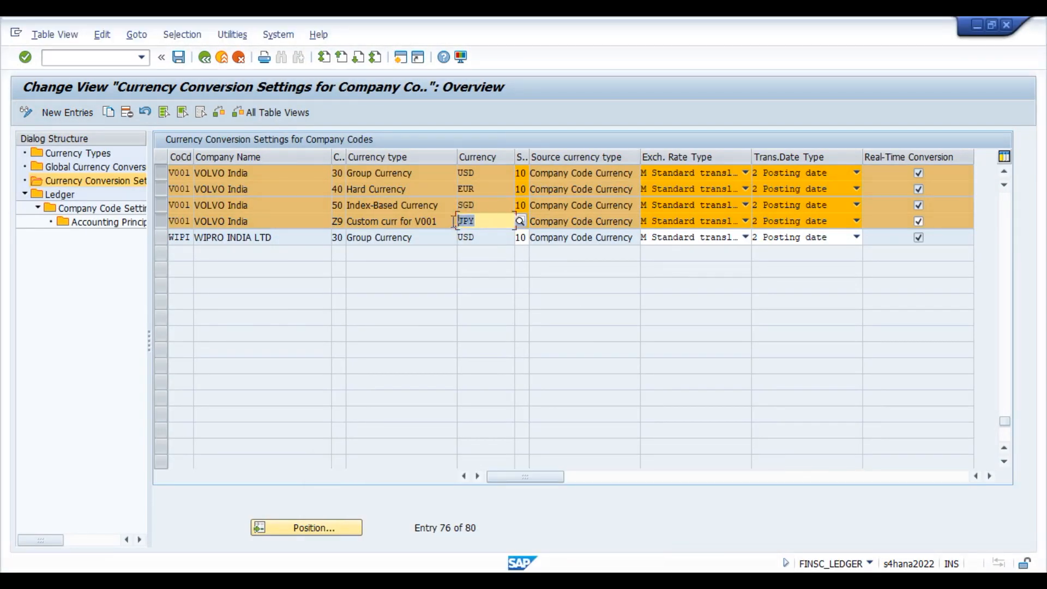
mouse_move(428, 581)
click(427, 523)
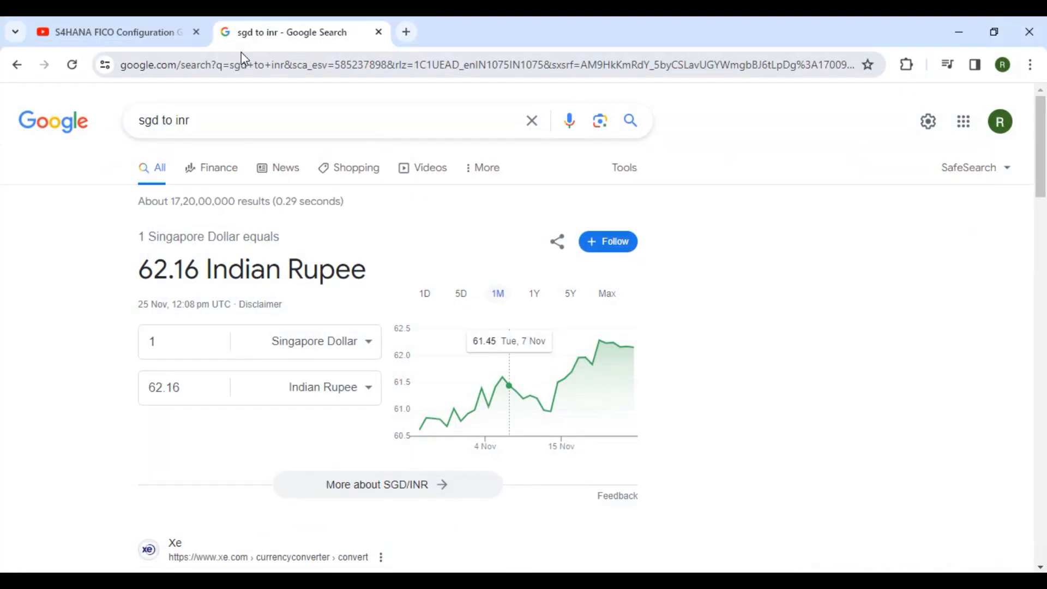
Search Google for jpy to inr, getting 1 Japanese Yen = 0.56 Indian Rupee.
double_click(161, 123)
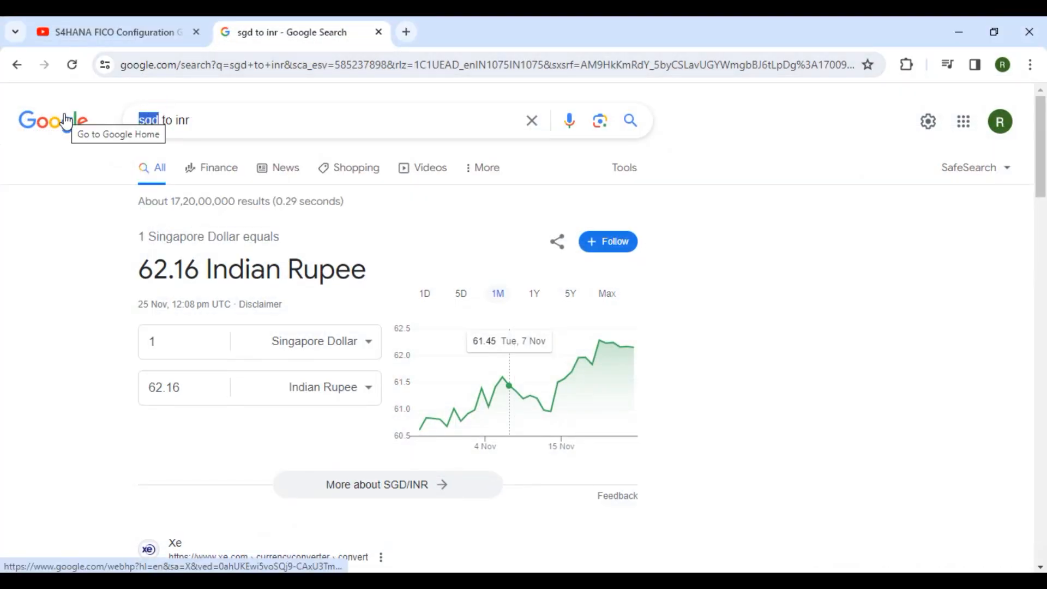
text(jp)
text(y)
key(Return)
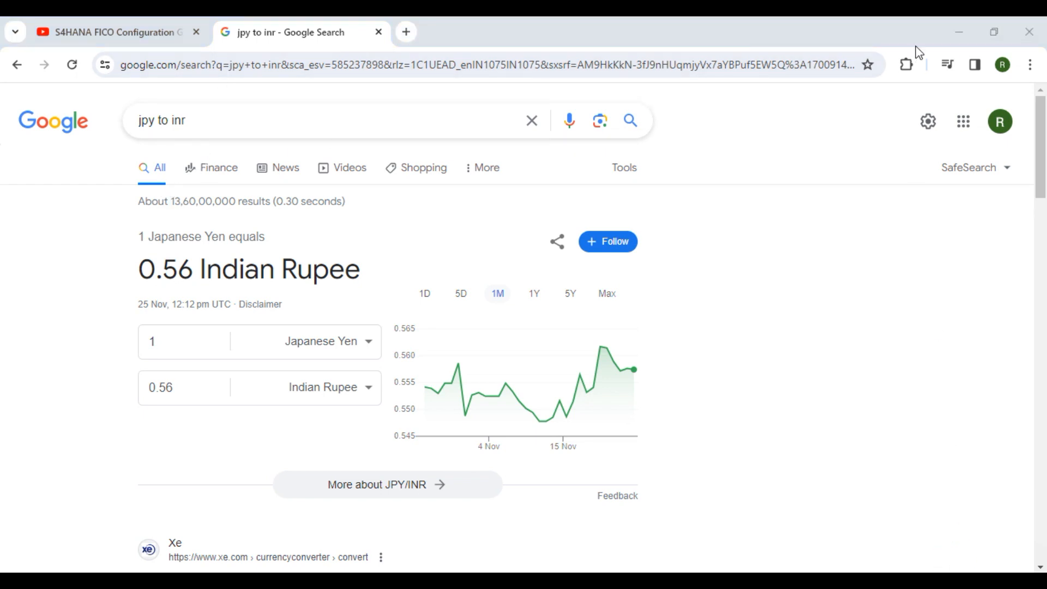
click(959, 32)
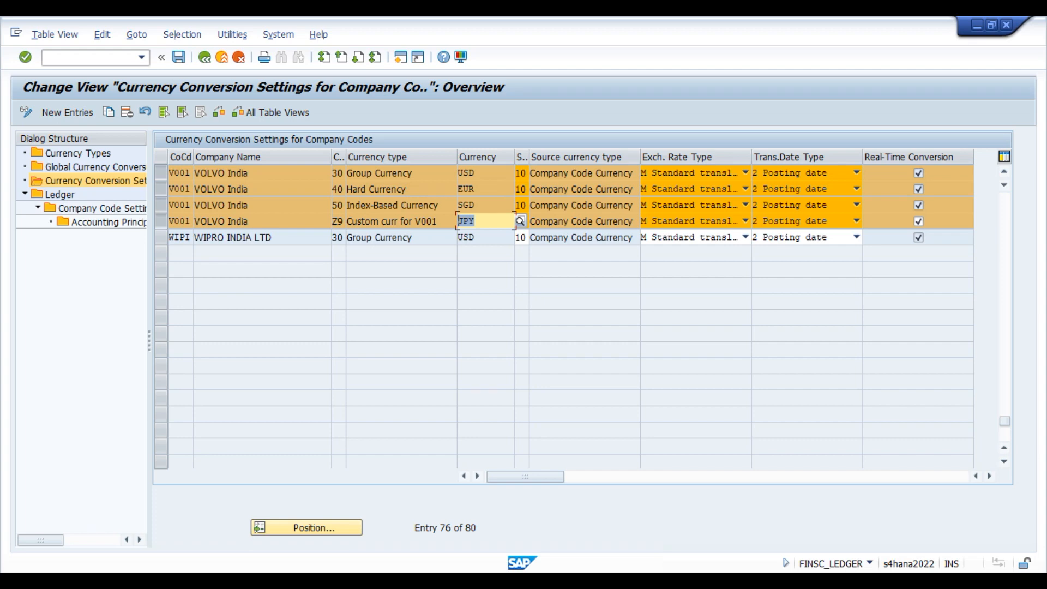
In Currency Exchange Rates, jump to the type-M INR-to-JPY entries.
mouse_move(540, 567)
click(510, 537)
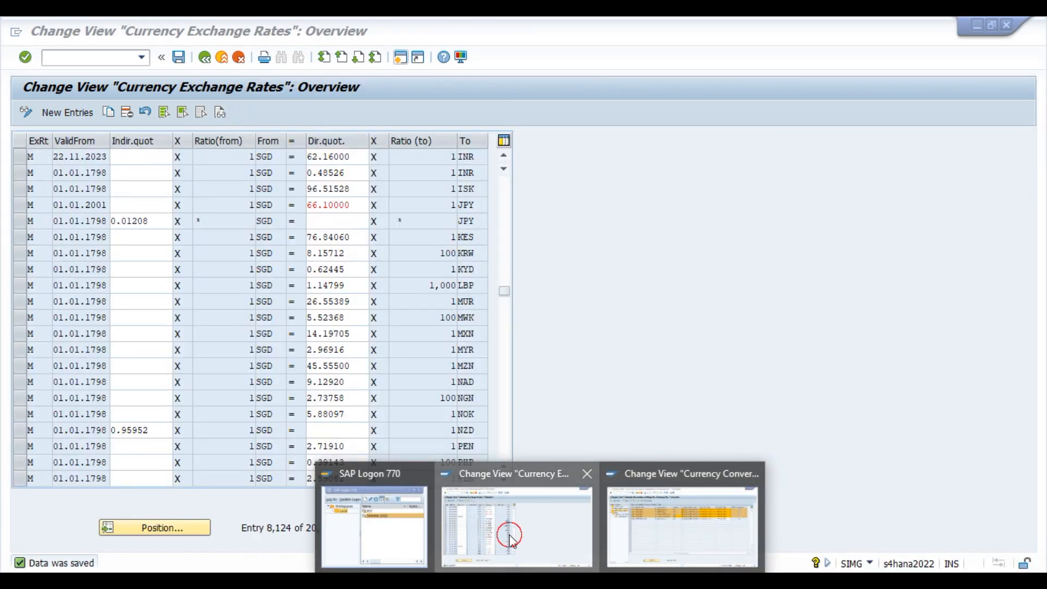
click(187, 528)
text(m)
key(Tab)
text(inr)
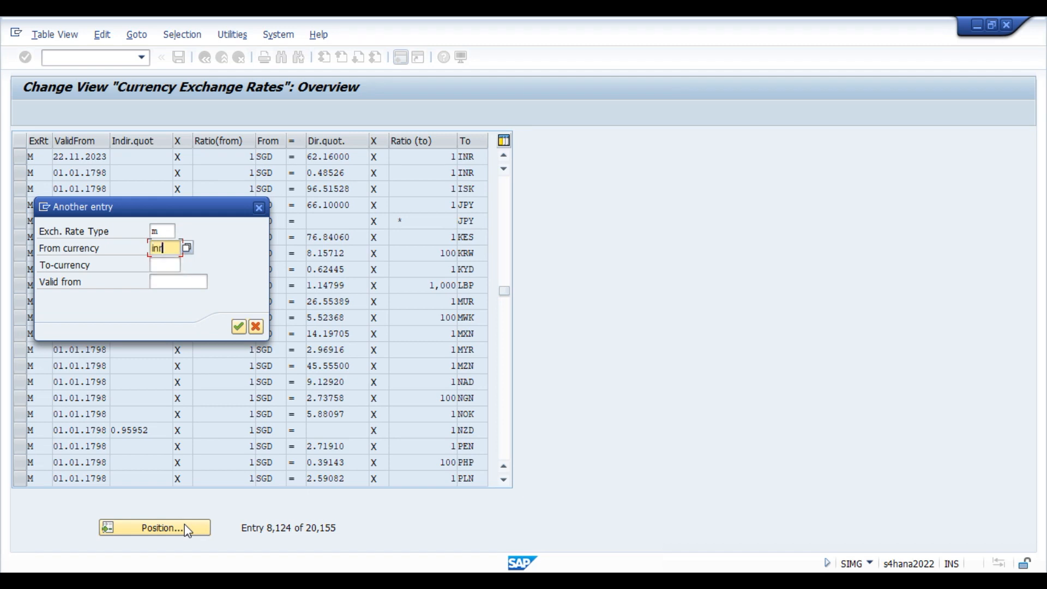
key(Tab)
text(jpy)
key(Return)
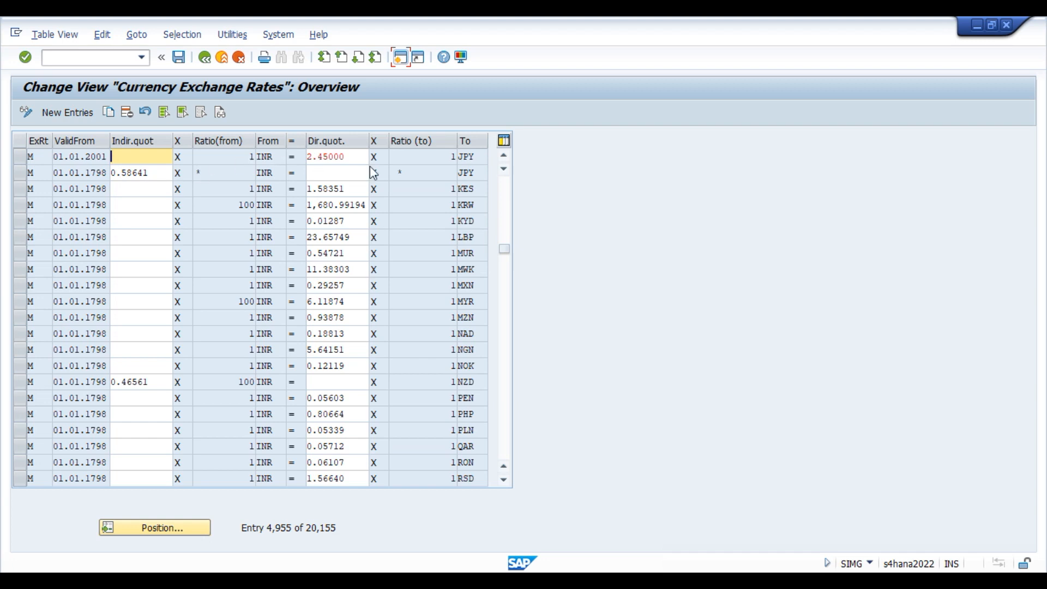
Copy the first INR-to-JPY row with valid-from 22.11.2023, then switch to Google's JPY result.
click(19, 157)
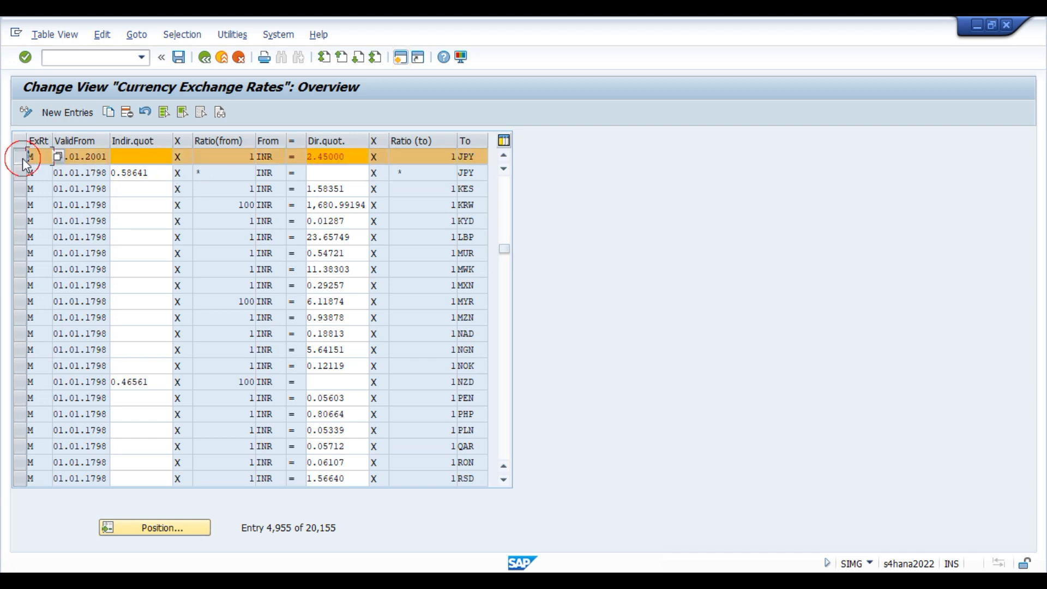
click(108, 112)
key(Tab)
key(BackSpace)
click(81, 174)
key(Tab)
key(Tab)
key(Tab)
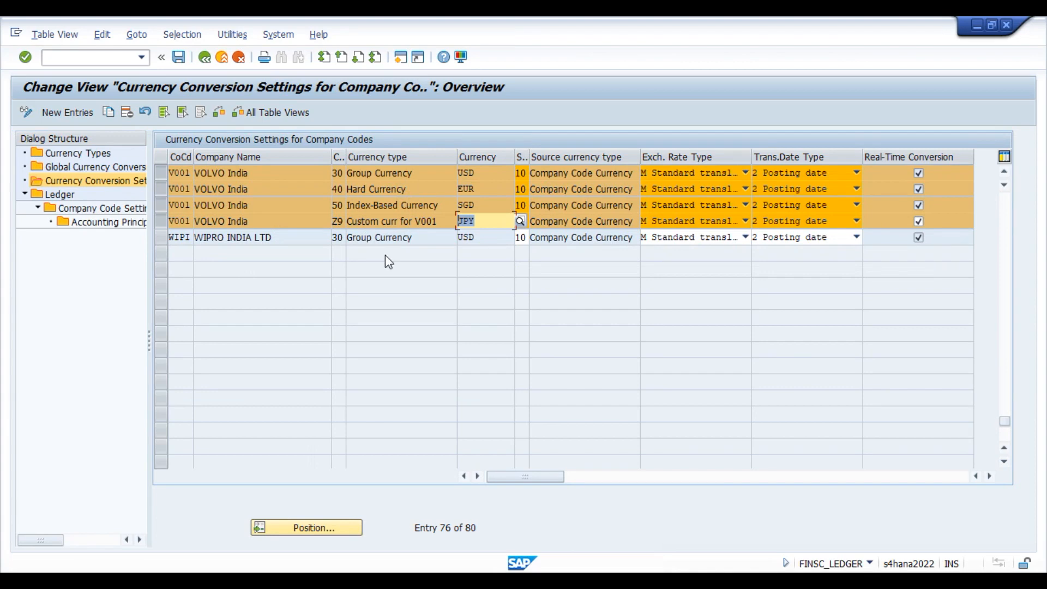
key(alt+Tab)
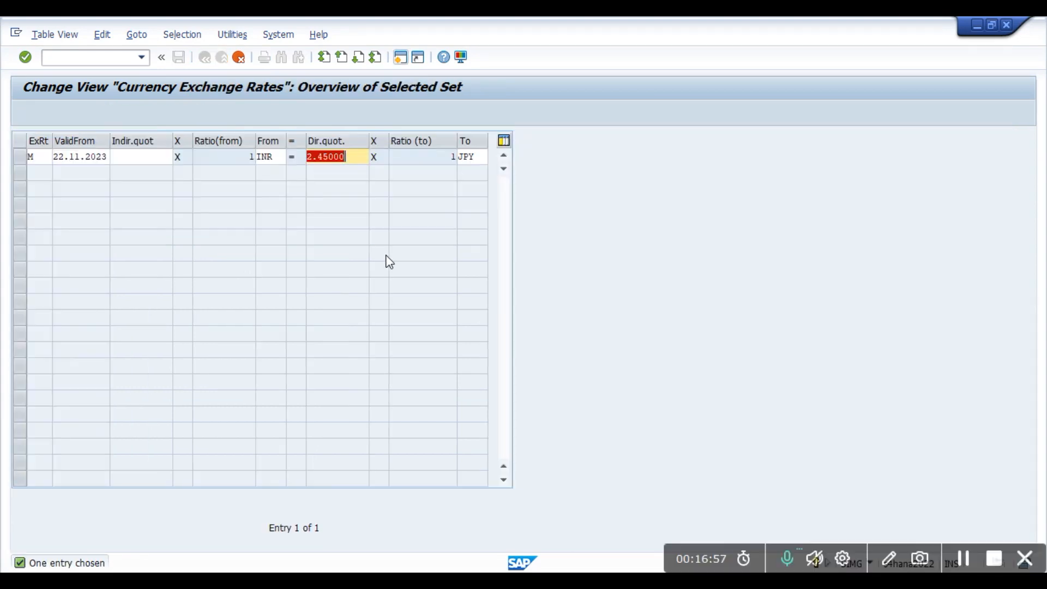
key(alt+Tab)
key(alt+Tab)
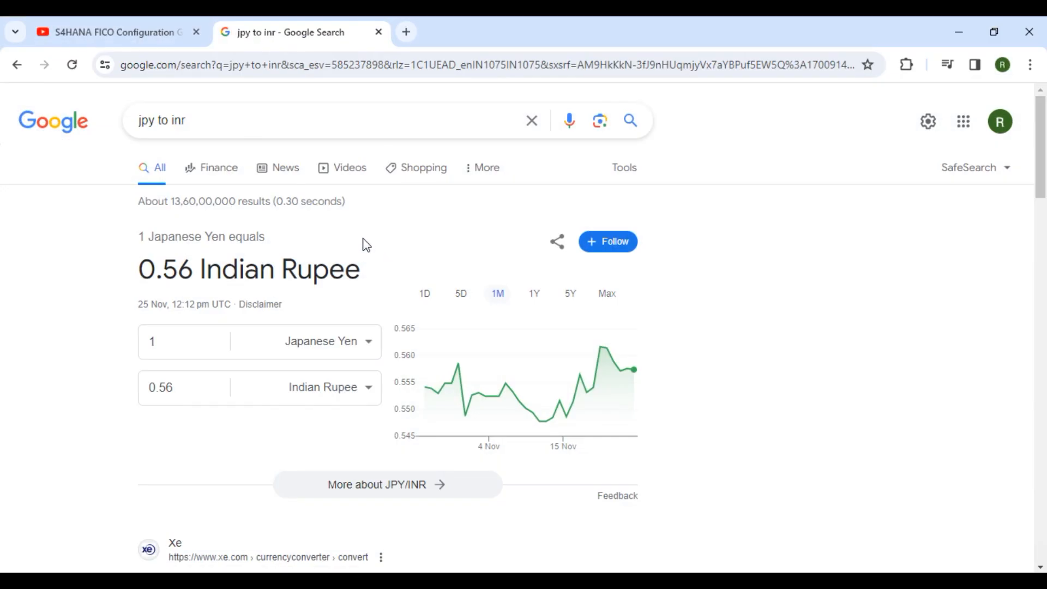
Give the copied INR-to-JPY row indirect quotation 0.56, clear the 2.45000 direct rate, and confirm.
click(959, 32)
click(136, 156)
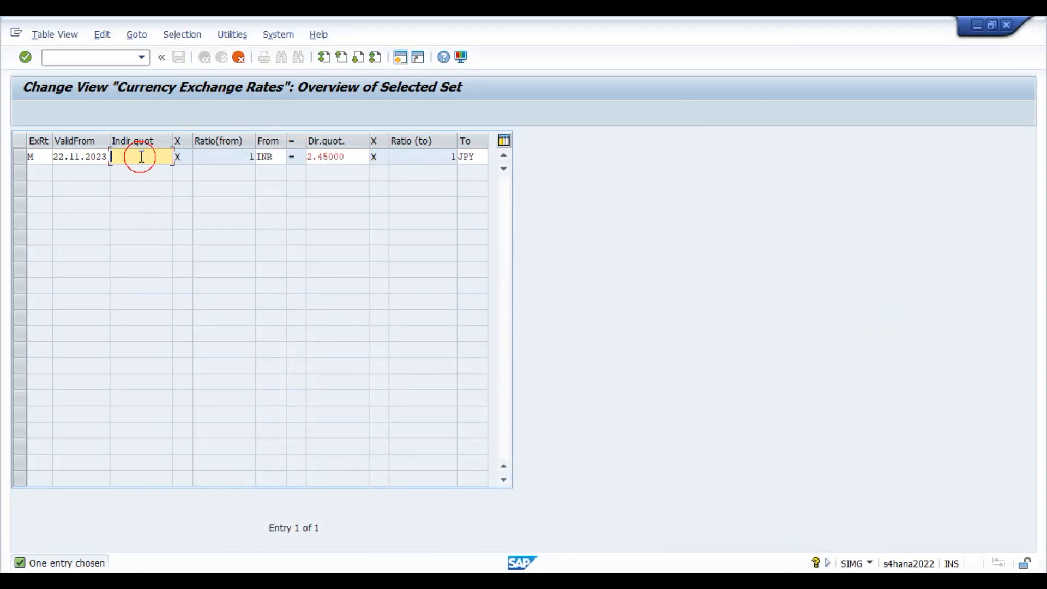
text(0.)
key(Tab)
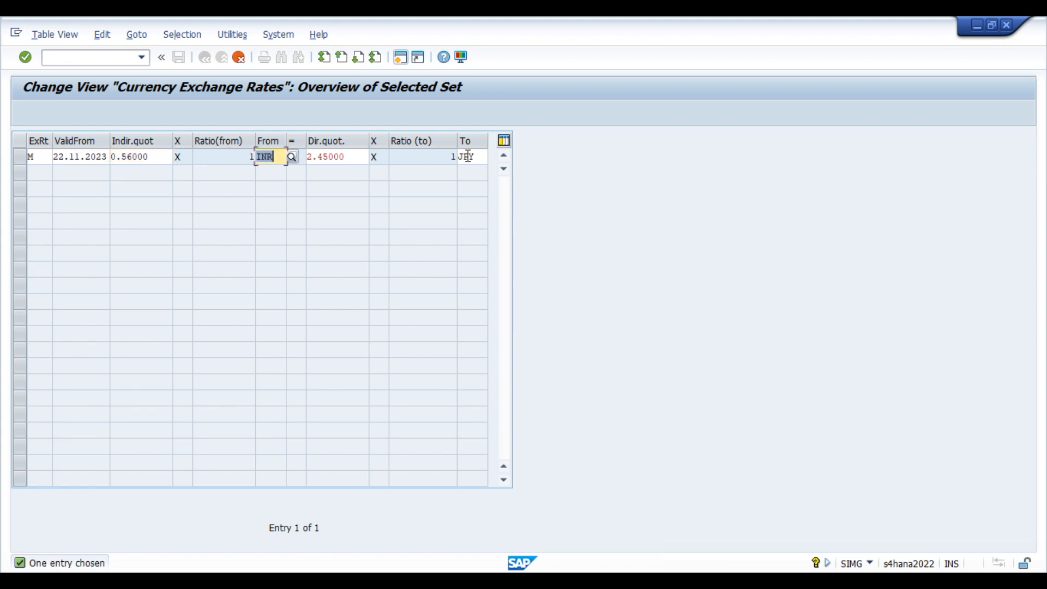
key(Tab)
key(Delete)
key(Tab)
key(Return)
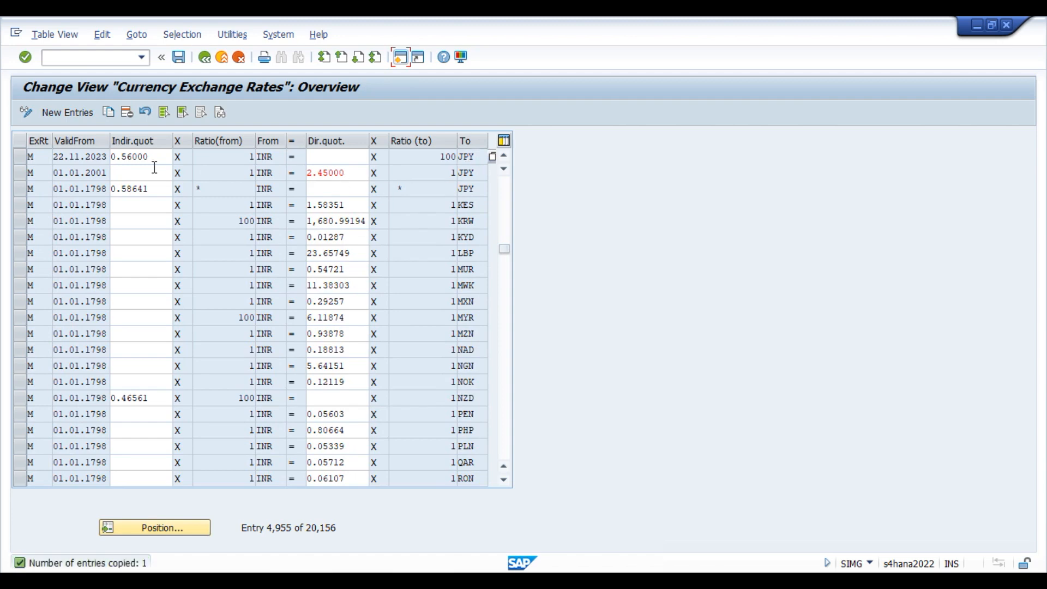
Open the new 22.11.2023 JPY row for editing, then cancel and discard the changes.
click(22, 158)
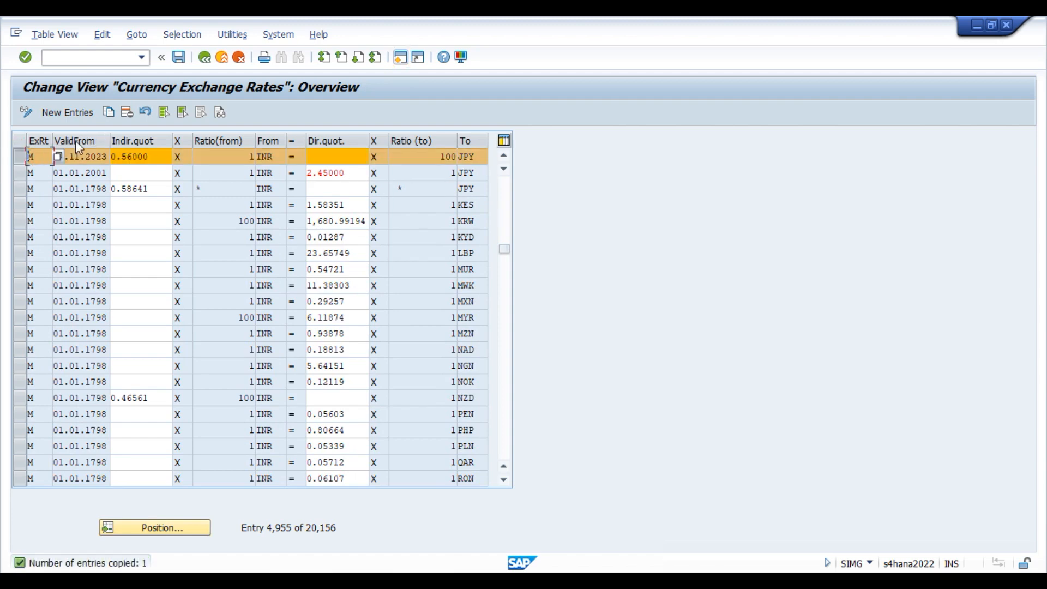
click(125, 112)
key(Tab)
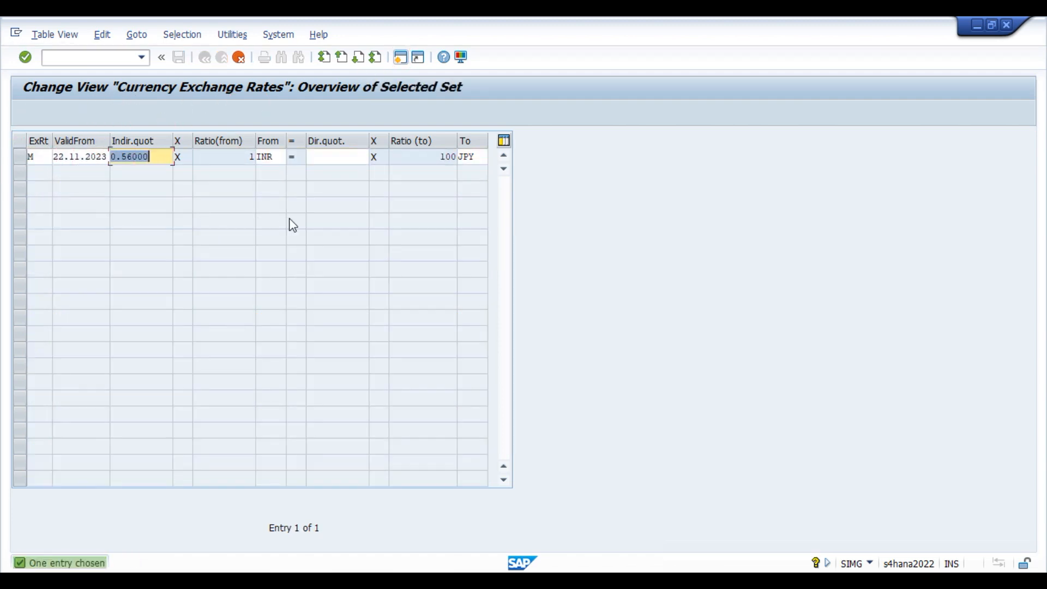
key(Delete)
key(Tab)
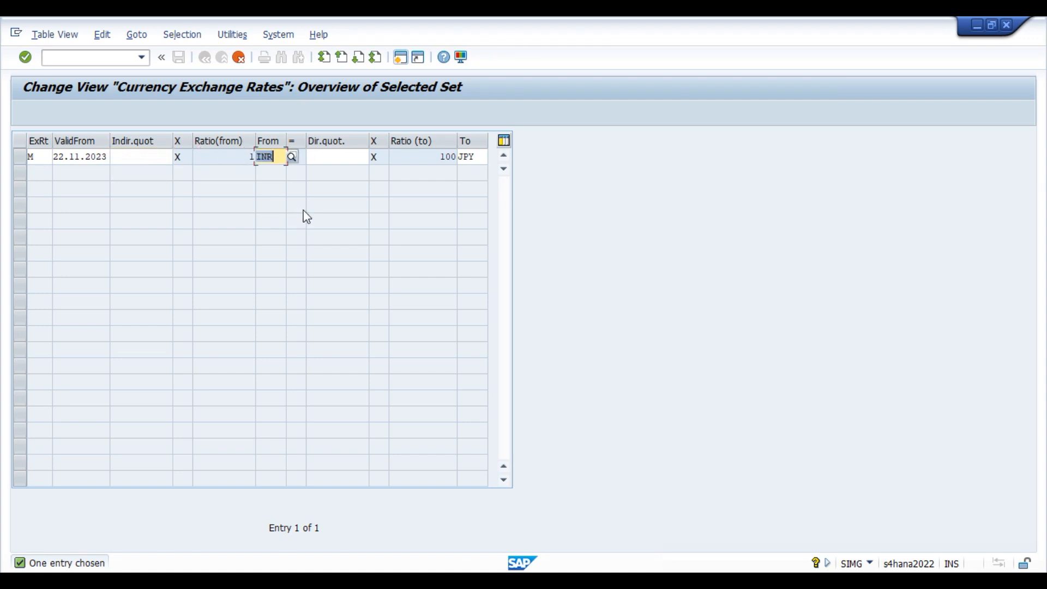
click(433, 156)
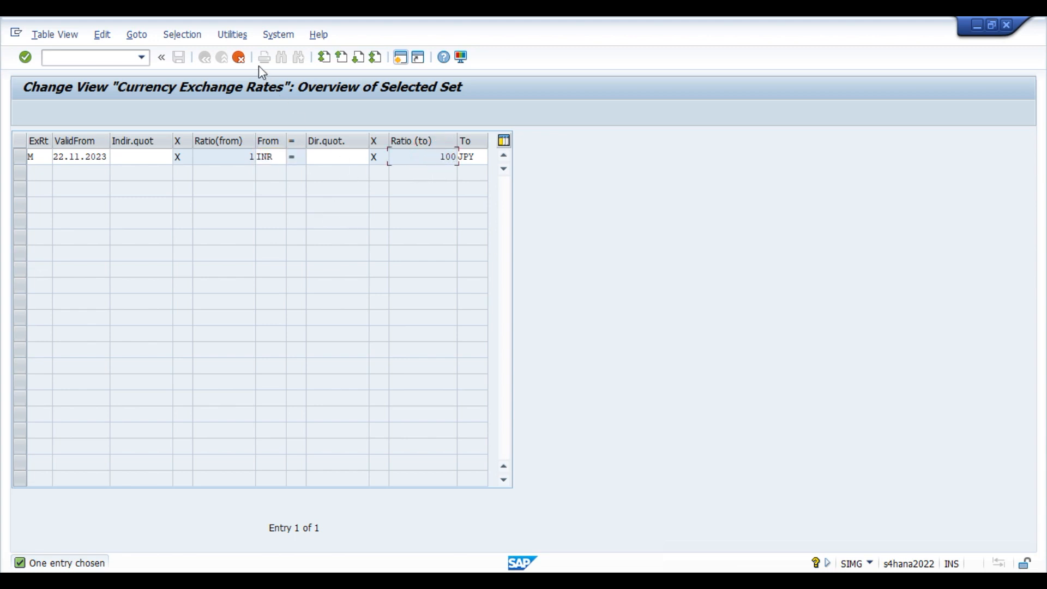
click(239, 58)
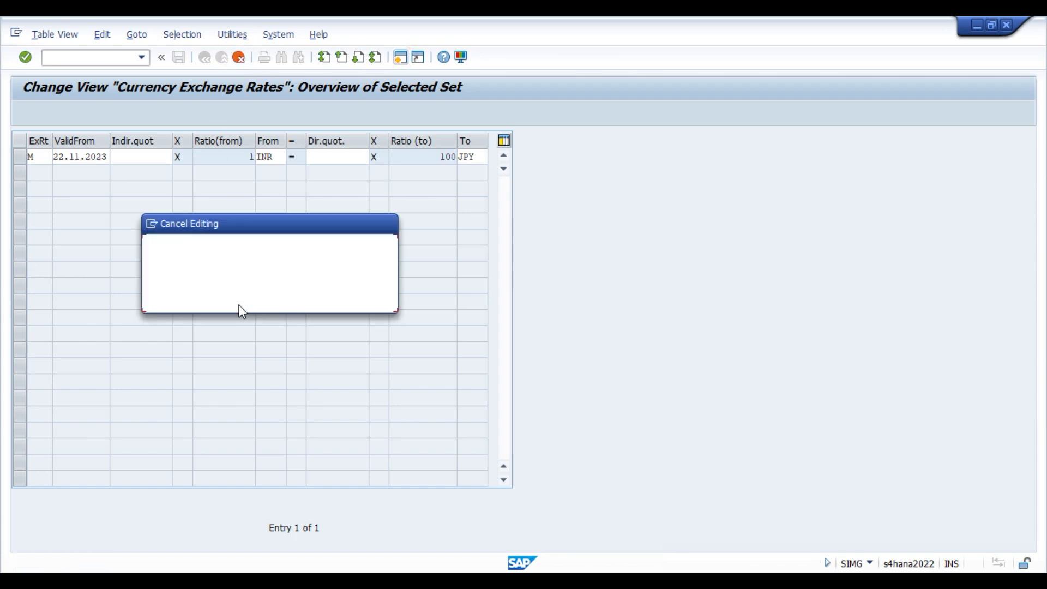
click(223, 298)
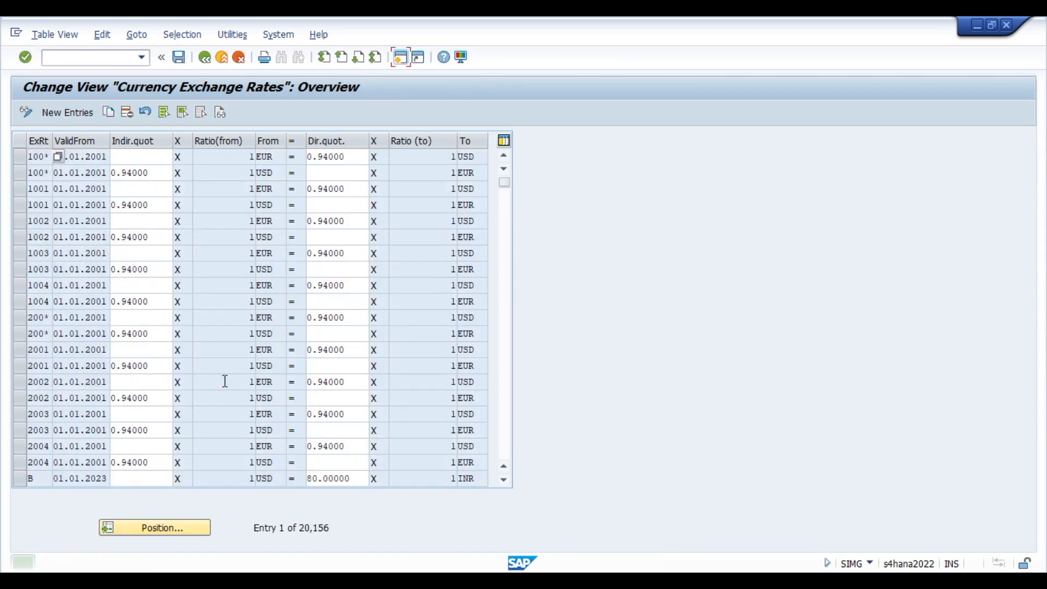
Jump back to the type-M INR-to-JPY rate entries.
click(182, 528)
text(m)
key(Tab)
text(ine)
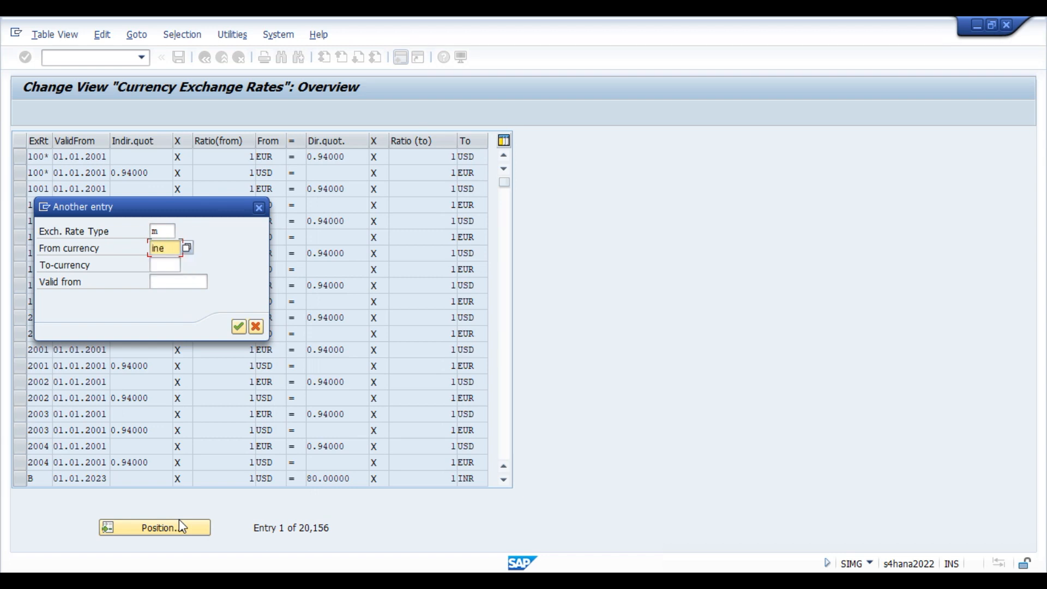
text(r)
key(Tab)
text(jpy)
key(Return)
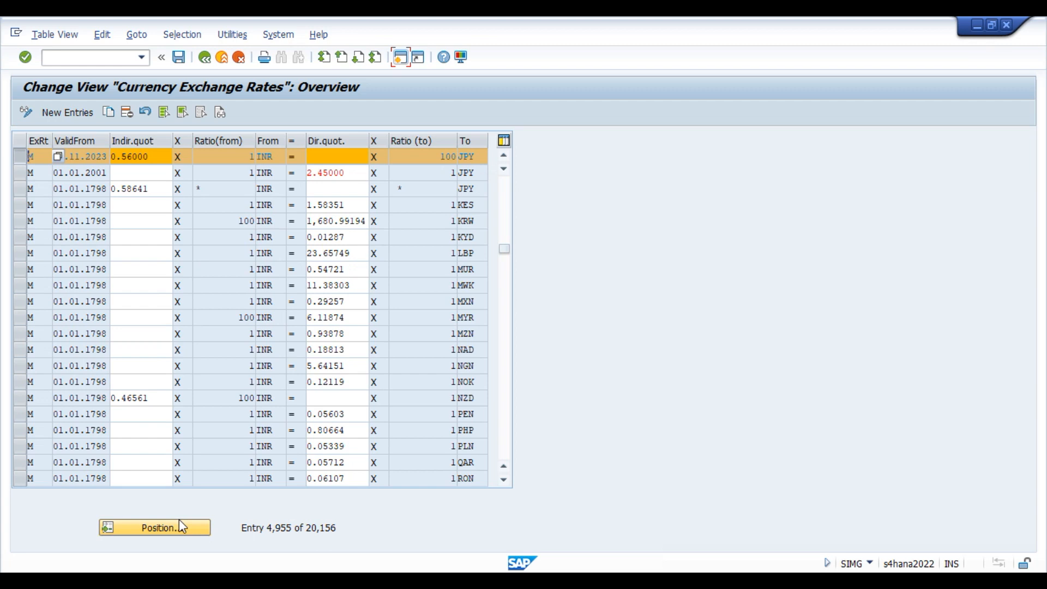
Change the 22.11.2023 row's indirect quotation from 0.56000 to 56.00000 and save.
click(413, 160)
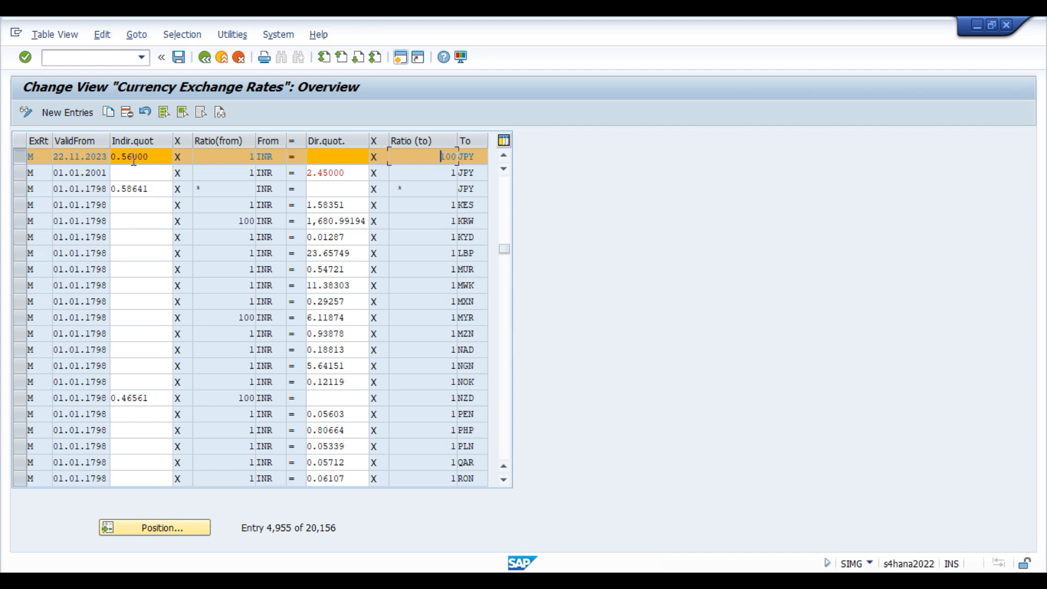
drag(155, 158, 107, 158)
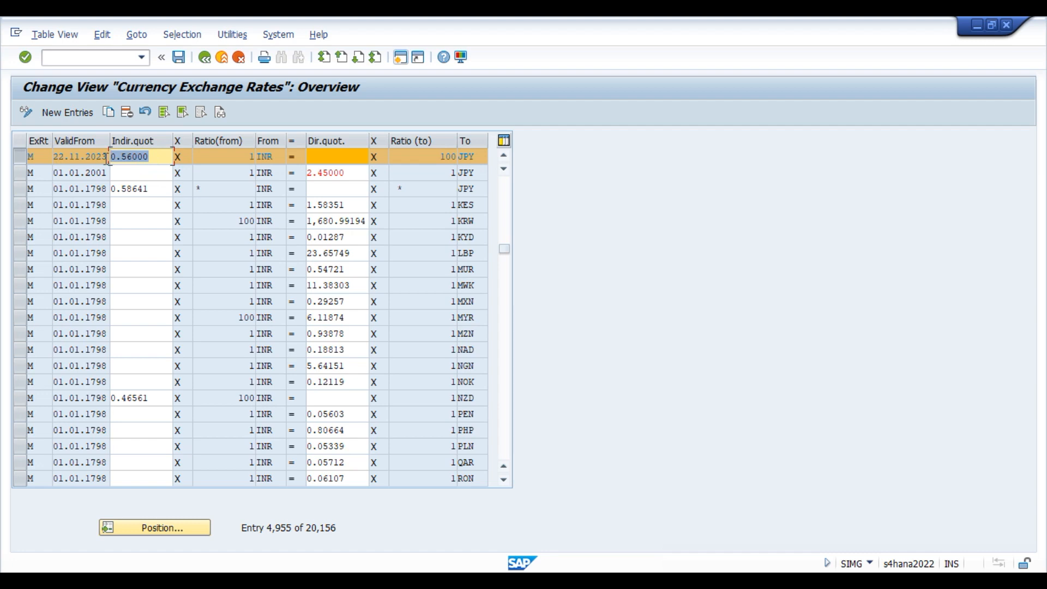
double_click(442, 154)
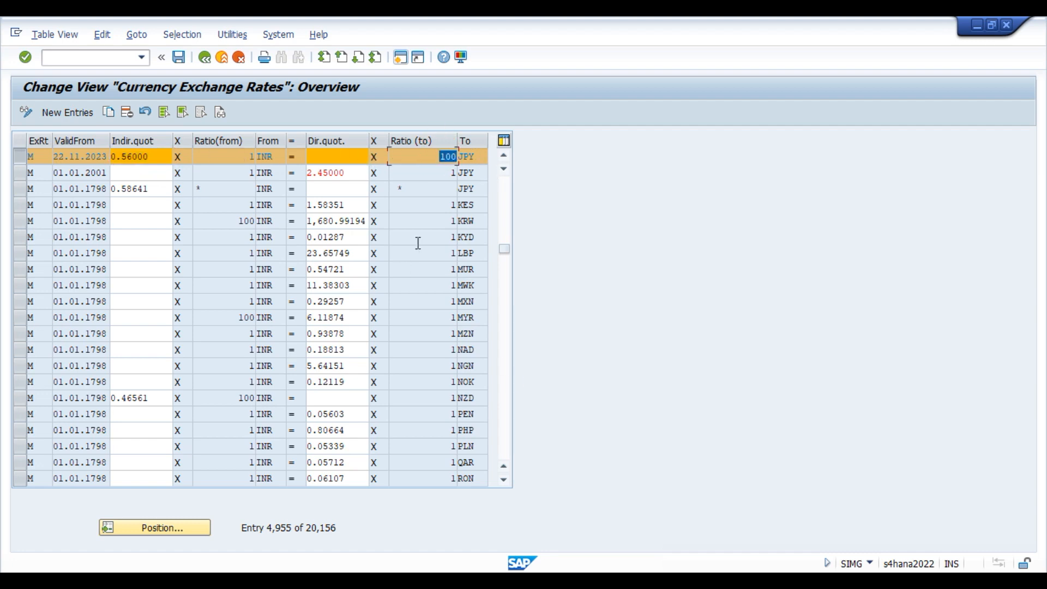
click(426, 154)
click(963, 558)
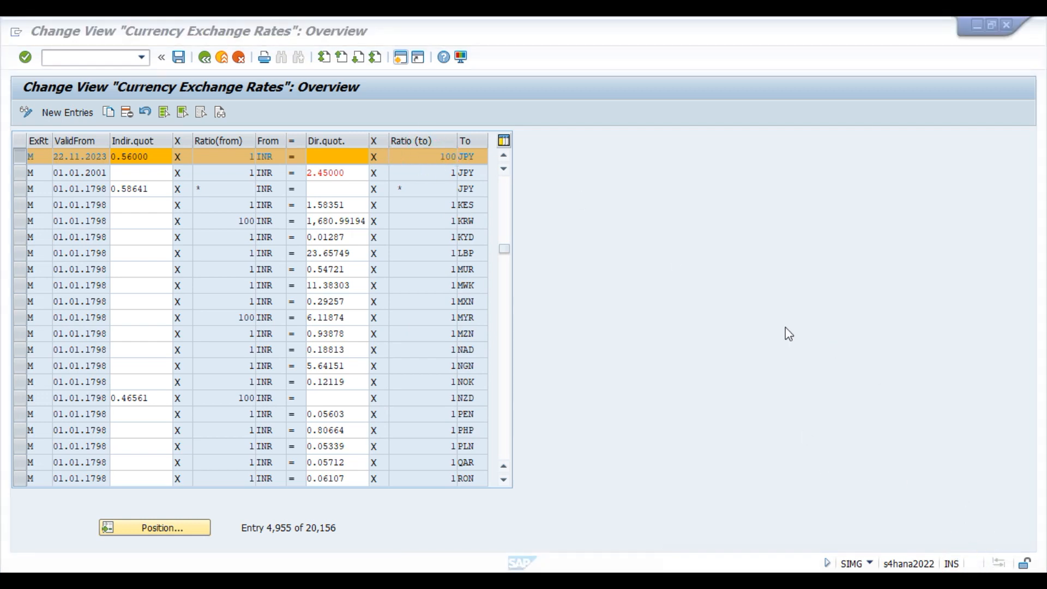
click(125, 157)
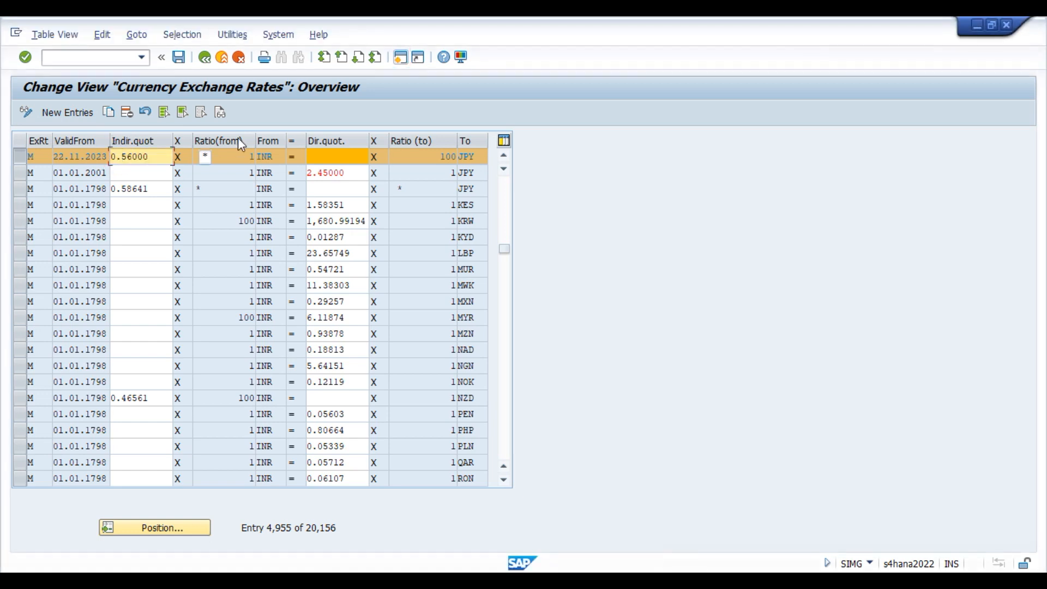
key(BackSpace)
text(.00)
key(Return)
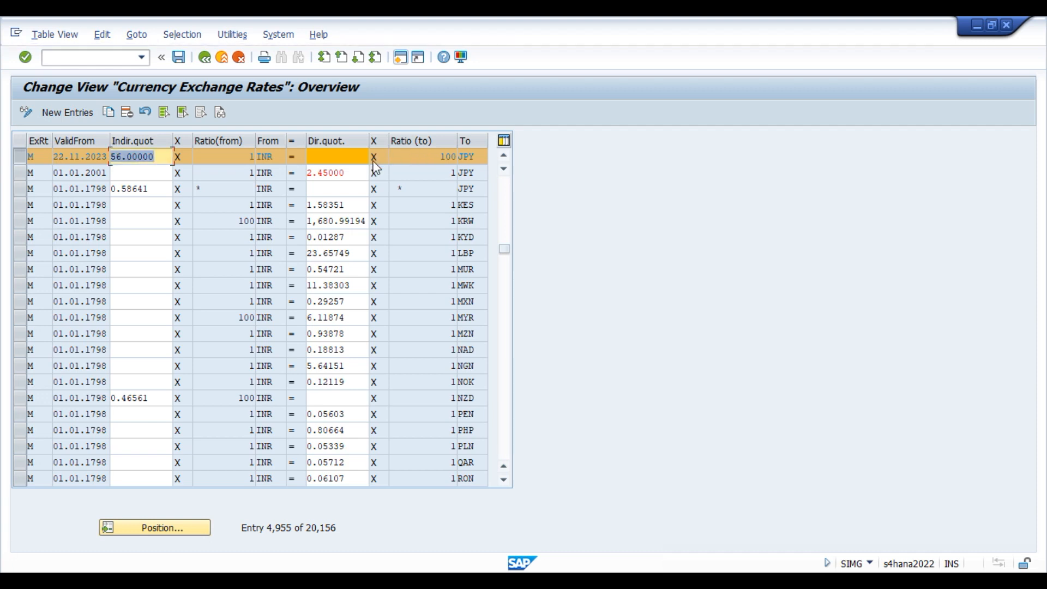
click(180, 60)
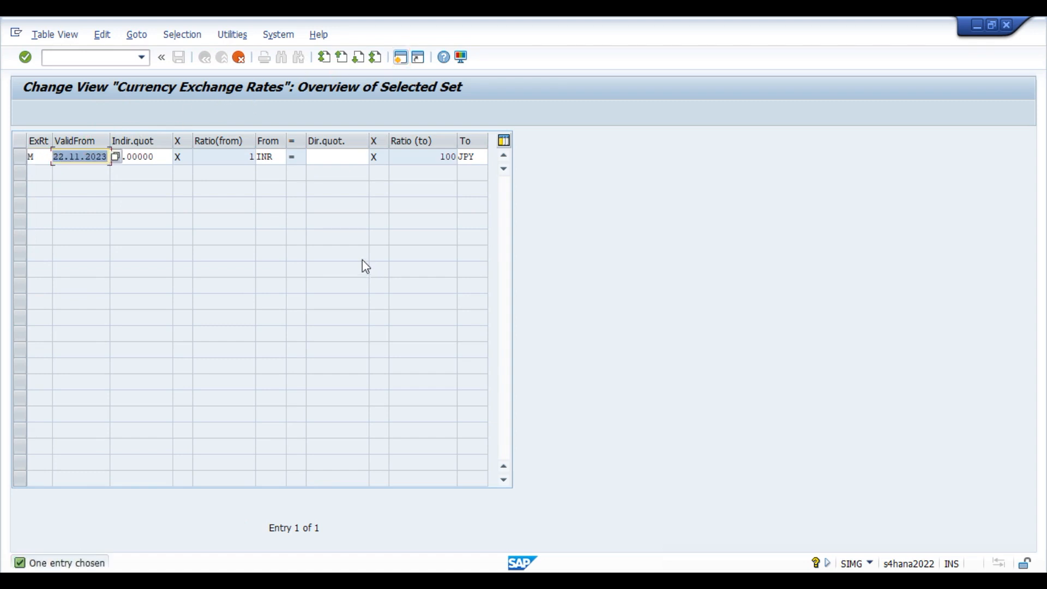
In the copied row, clear the indirect quotation, set From to JPY, and paste 56.00000 as direct rate.
key(Tab)
key(ctrl+c)
key(Delete)
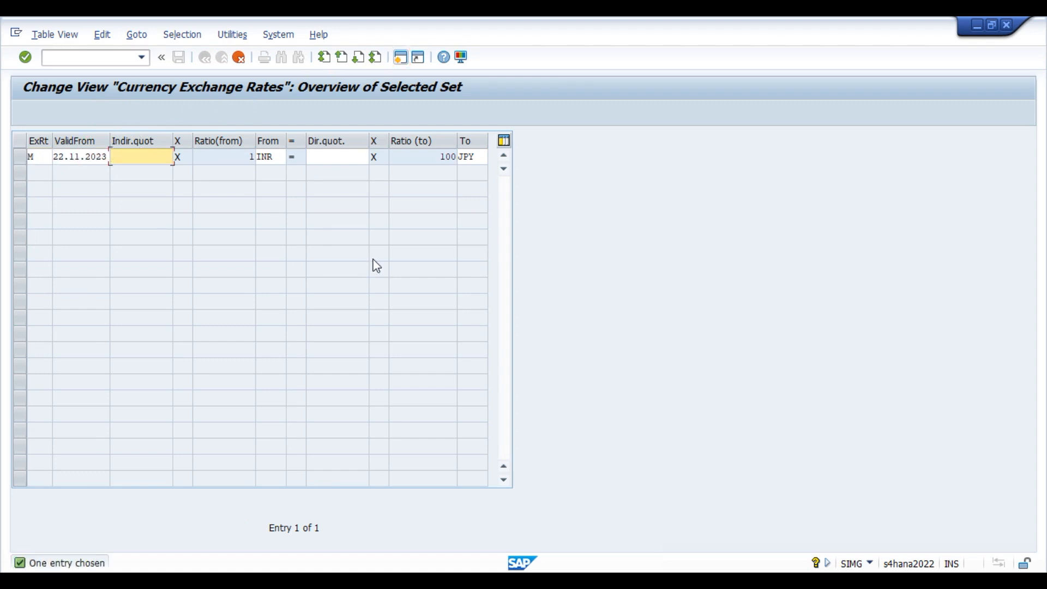
key(Tab)
text(JPY)
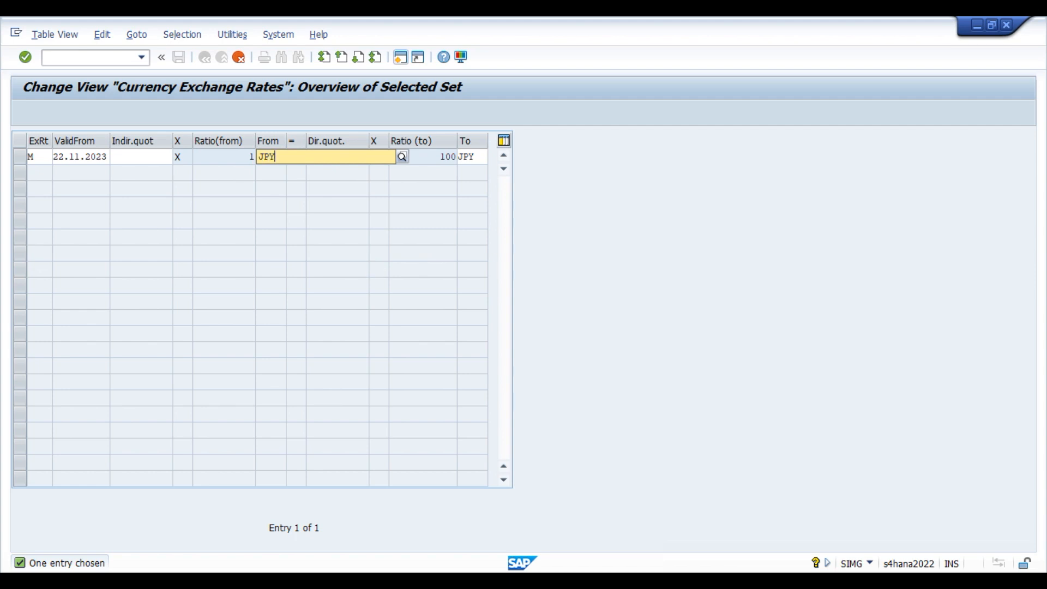
key(Tab)
key(ctrl+v)
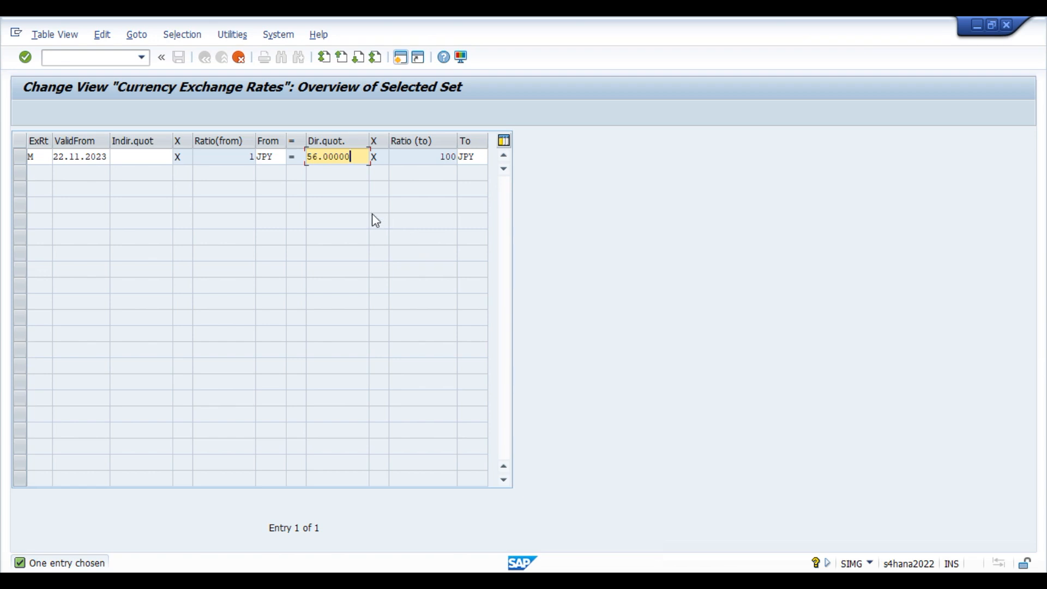
key(Return)
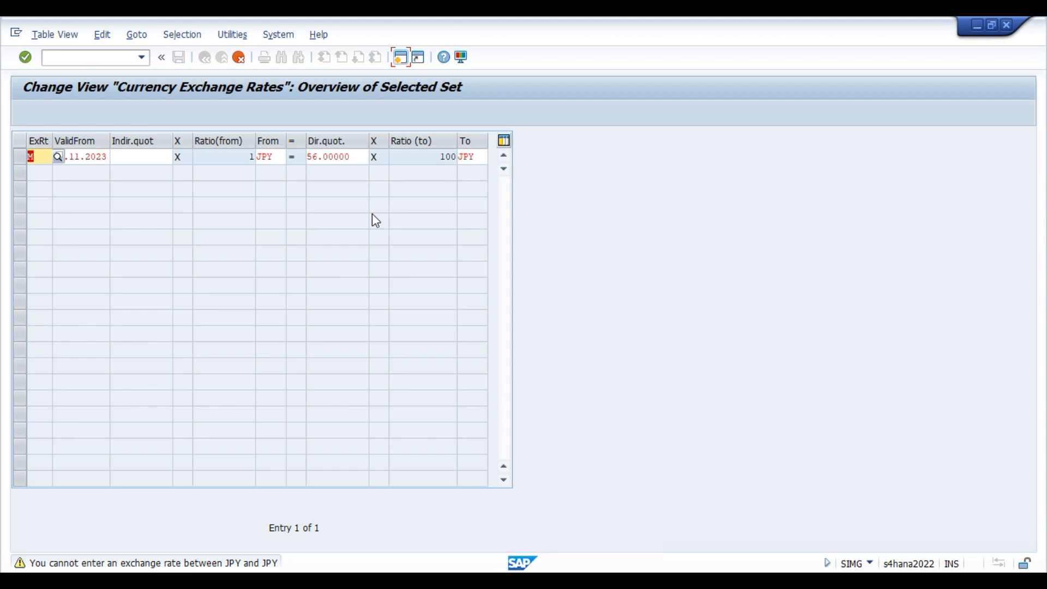
Change the target currency to INR and check the new 100 JPY to 1 INR row.
double_click(478, 155)
text(INR)
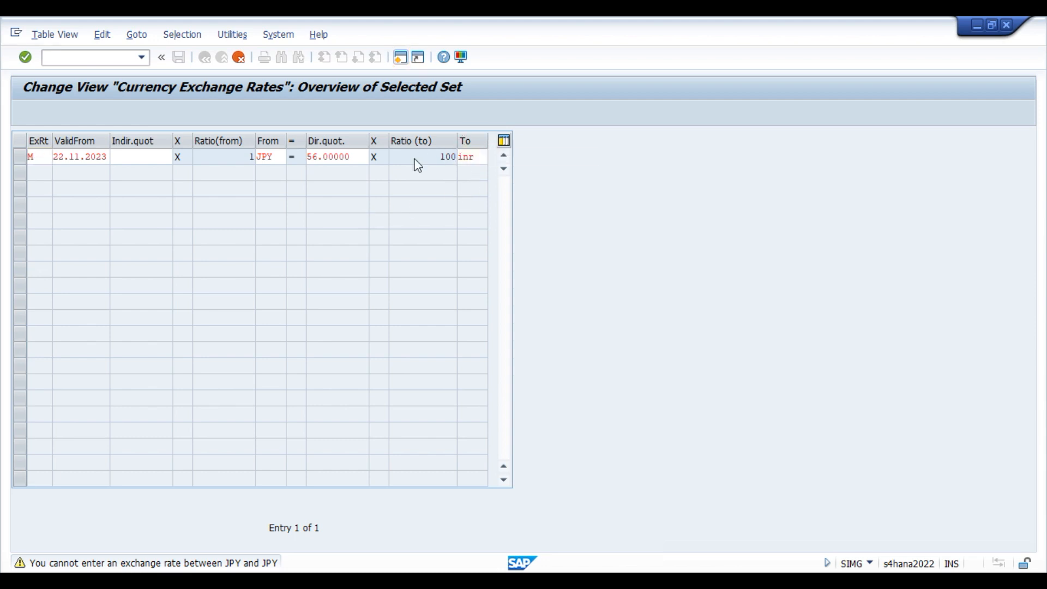
key(Return)
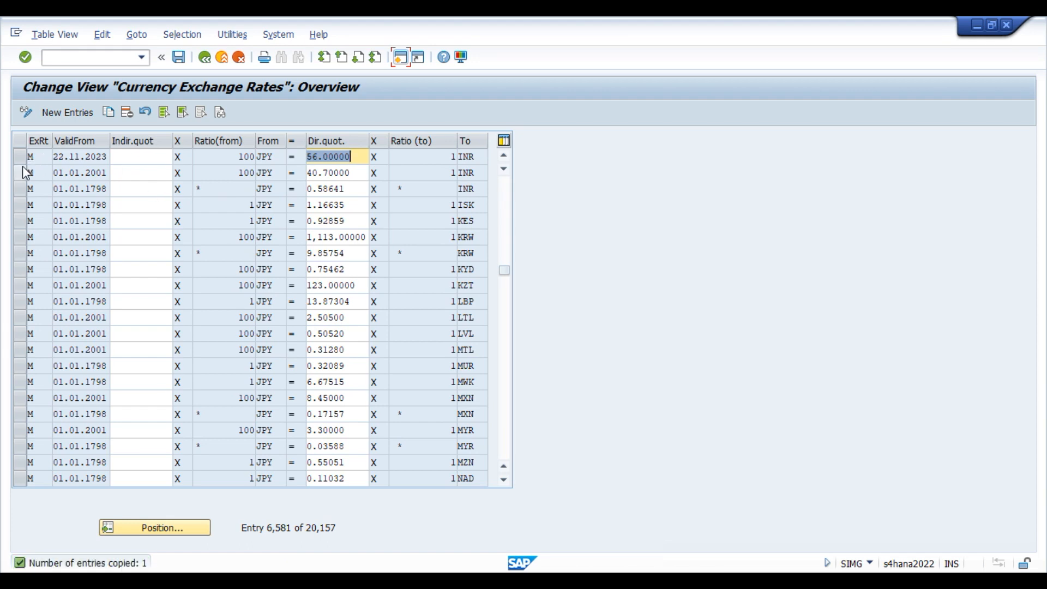
click(22, 157)
click(220, 157)
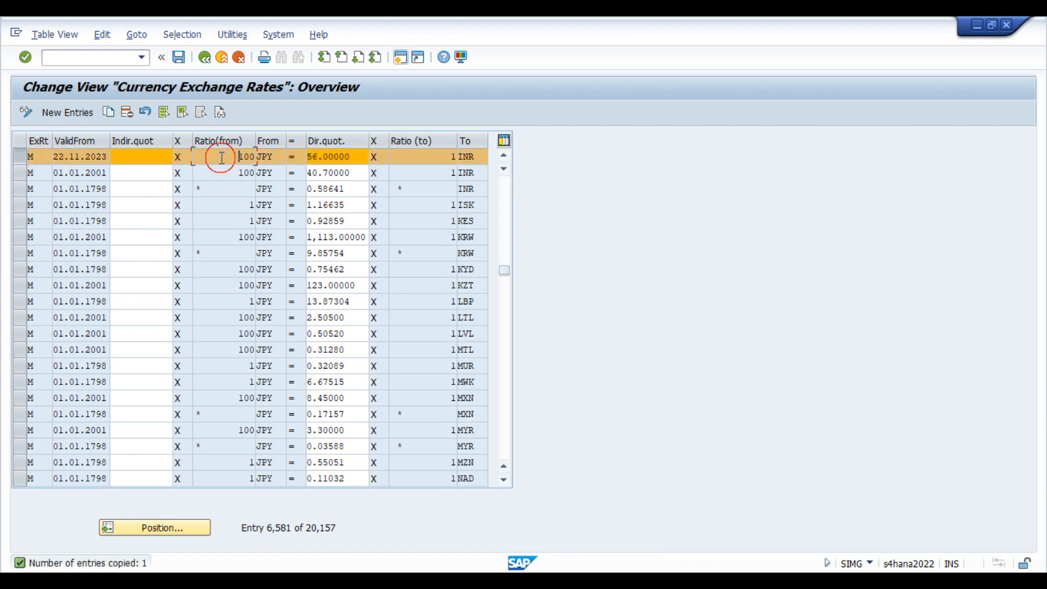
click(281, 157)
click(439, 157)
Replace the Google query with inr to jpy and run it.
click(515, 523)
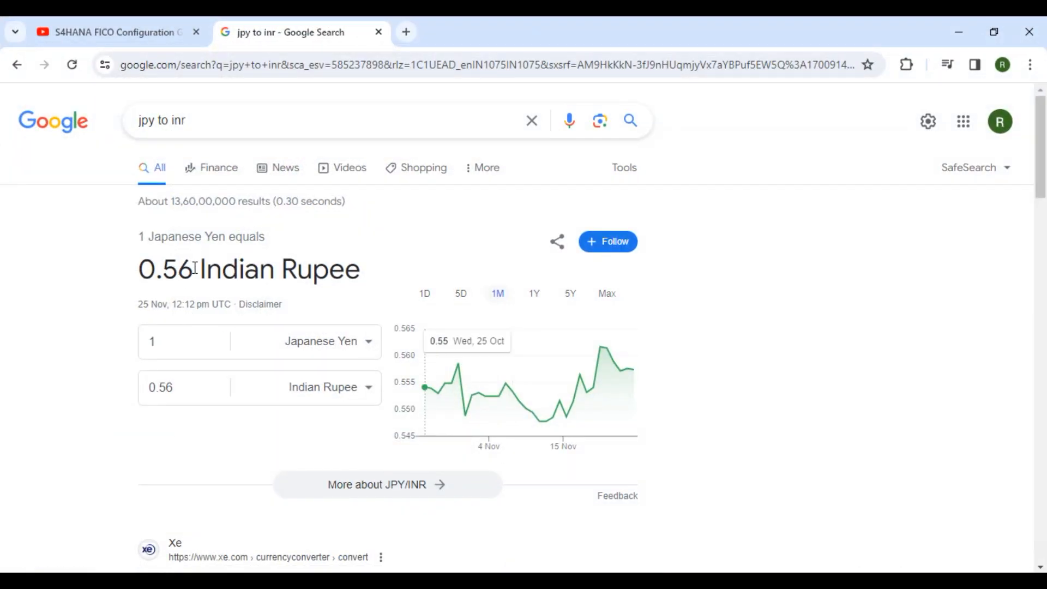
drag(200, 118, 124, 131)
text(in)
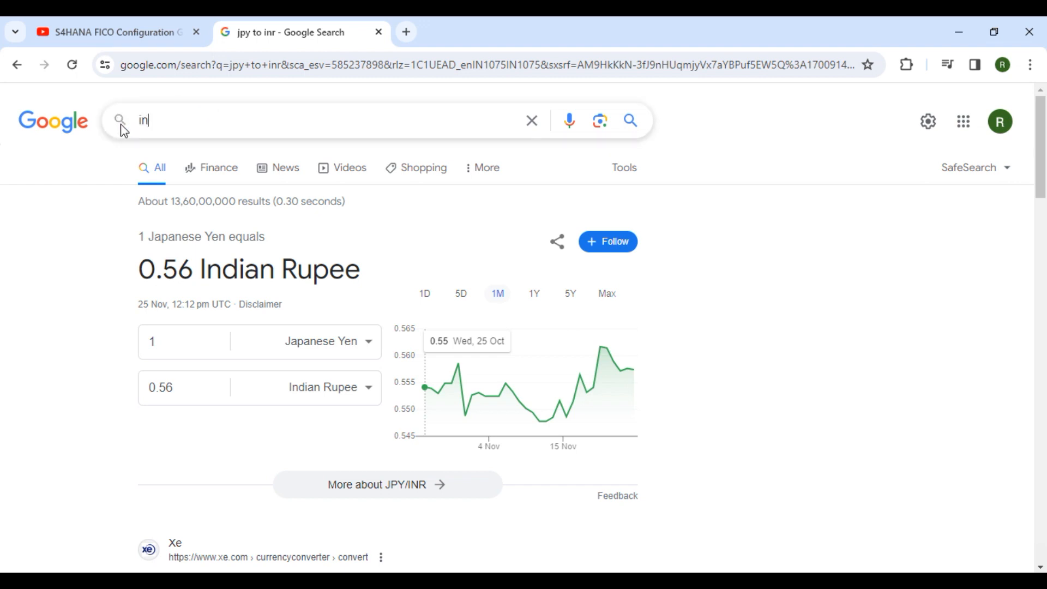
text(r to jpy)
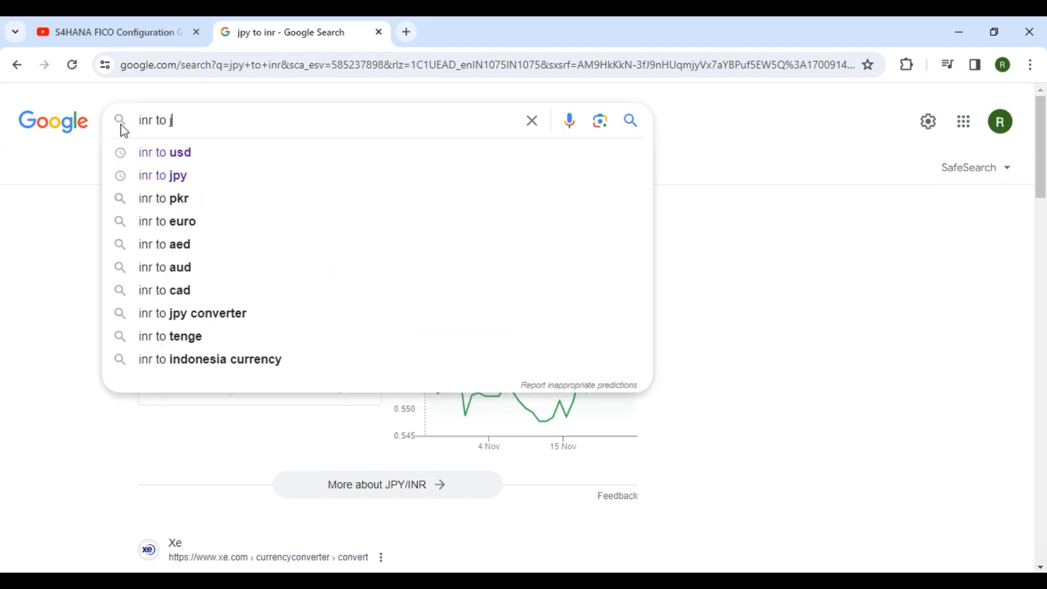
key(Return)
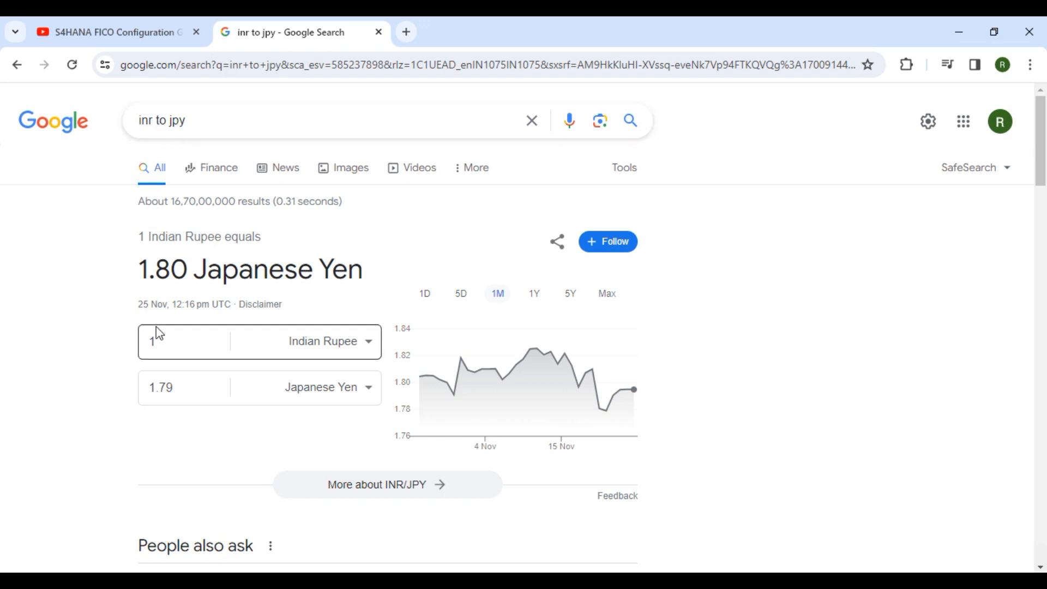
Convert 56 Indian Rupees in the converter, reading 100.52 Japanese Yen, then minimize the browser.
click(179, 341)
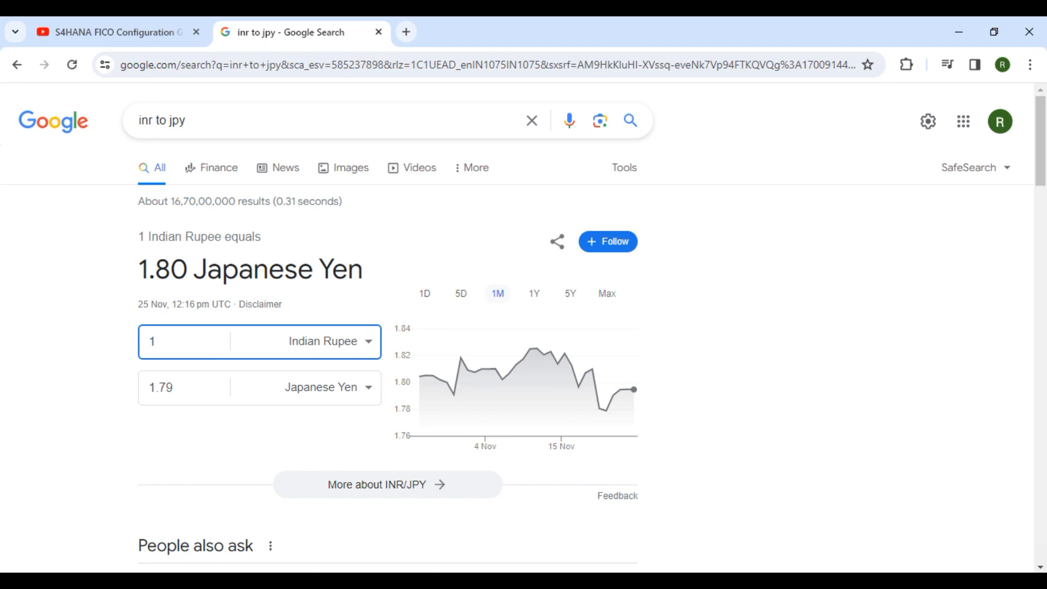
click(540, 581)
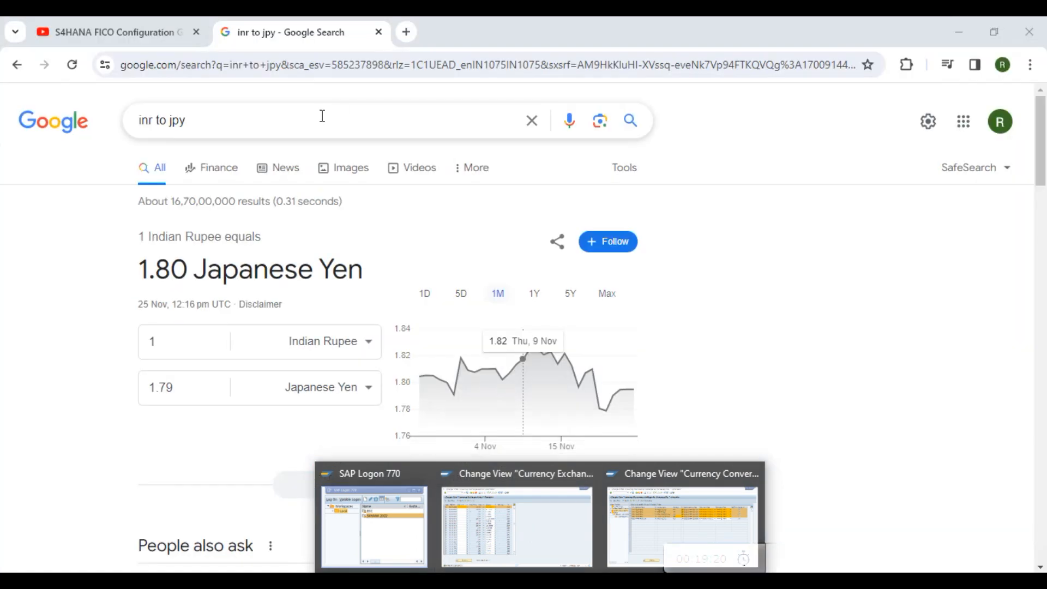
double_click(176, 339)
text(5600)
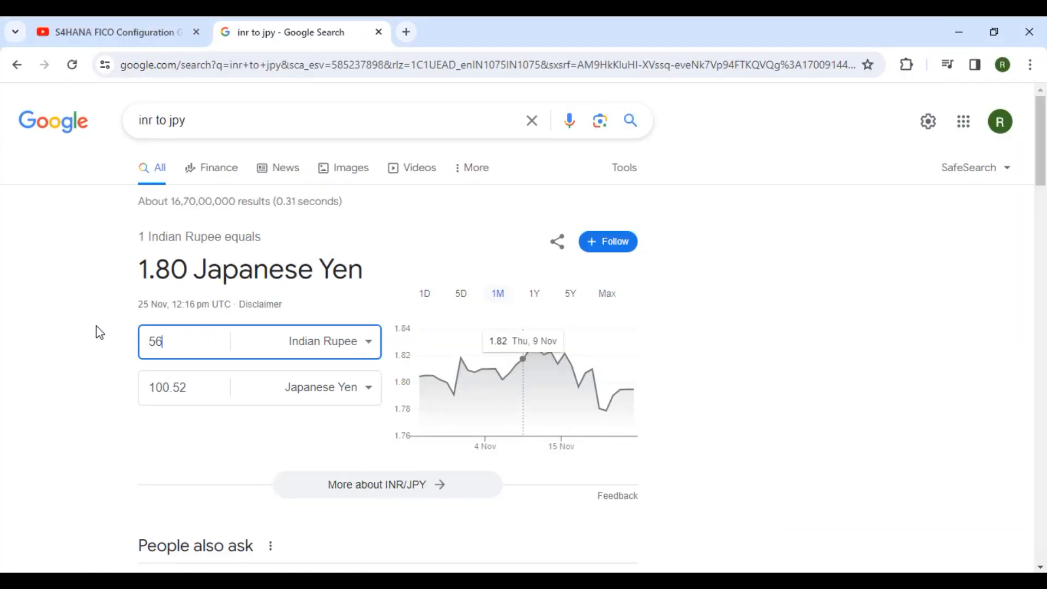
key(BackSpace)
key(BackSpace)
click(163, 385)
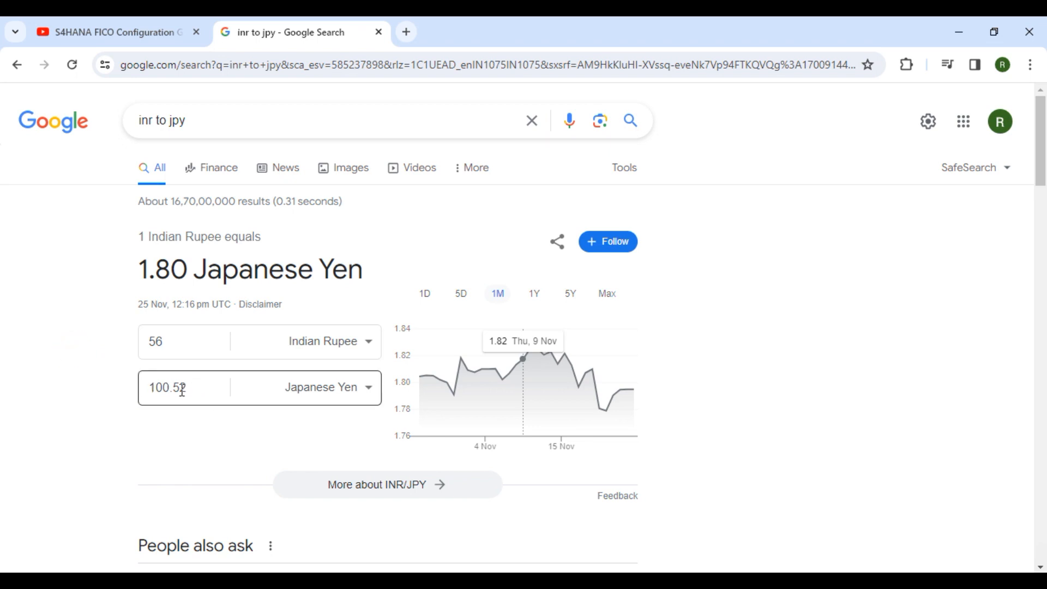
click(958, 30)
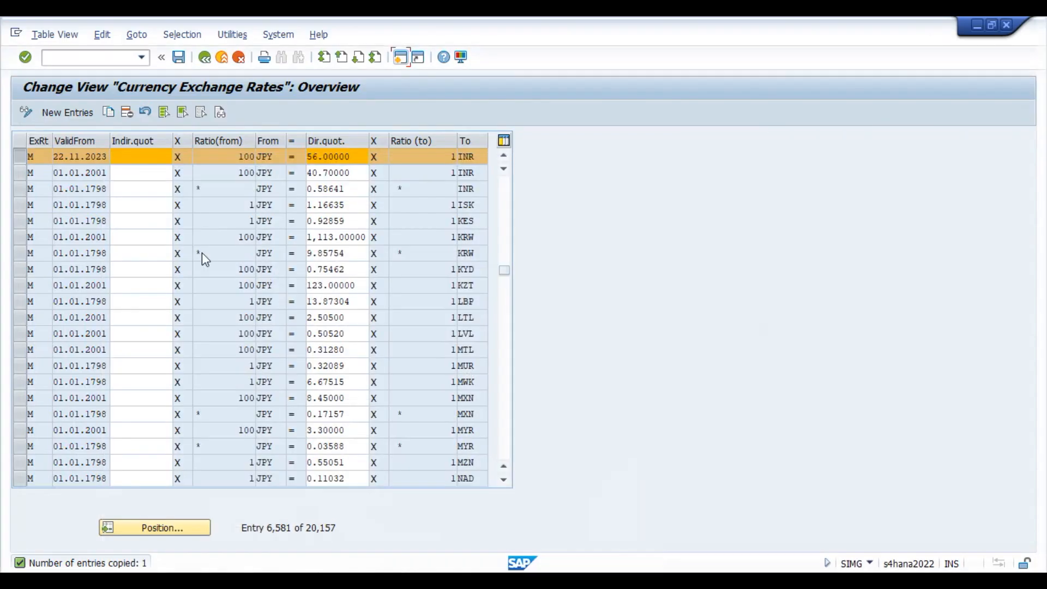
Save the JPY-to-INR rate, then inspect V001's SGD entry in Currency Conversion Settings.
click(23, 158)
click(183, 57)
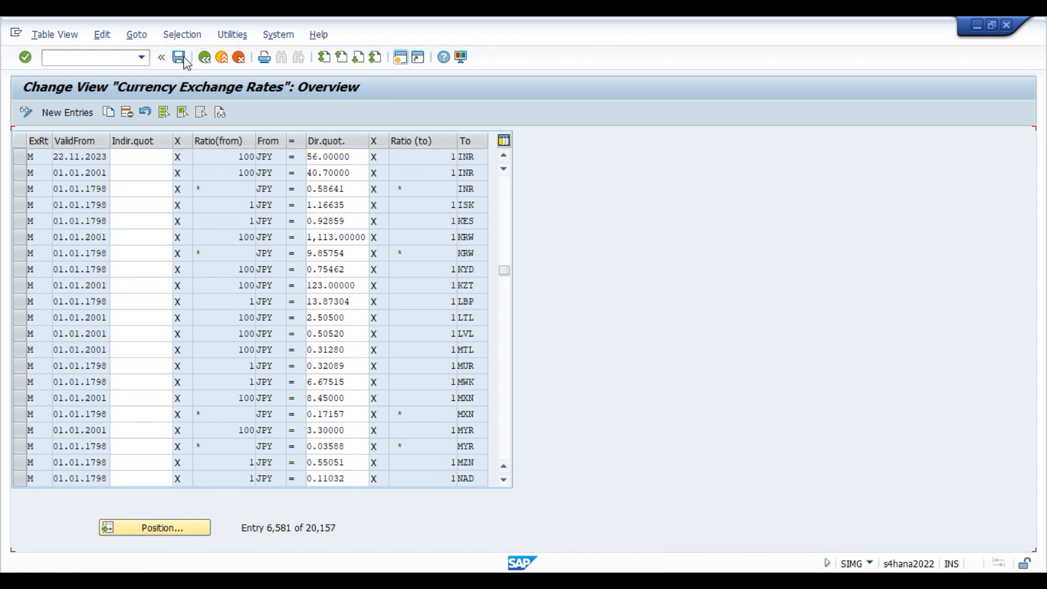
click(180, 61)
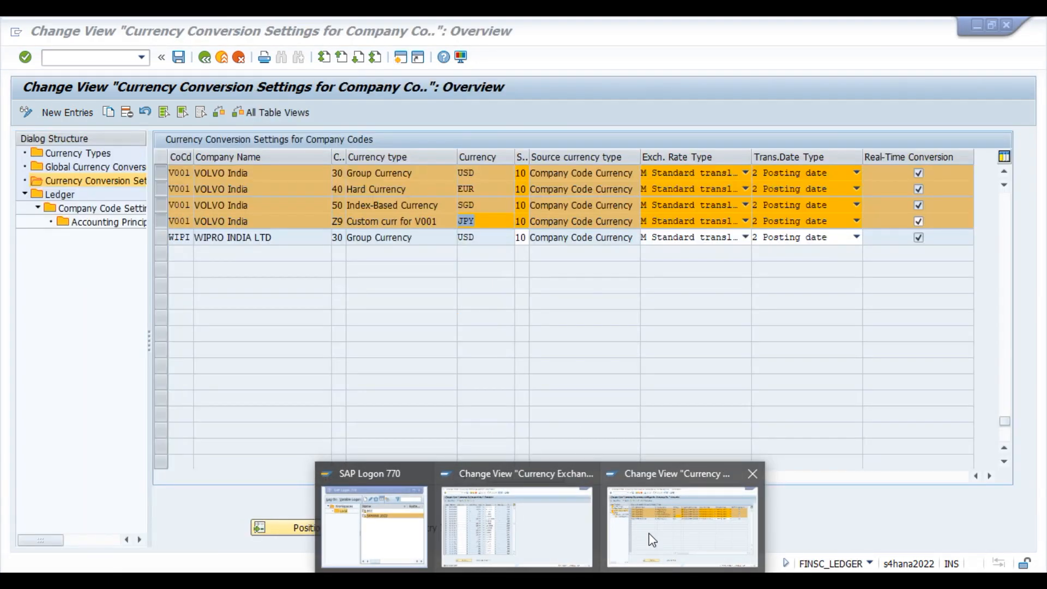
click(651, 539)
click(476, 202)
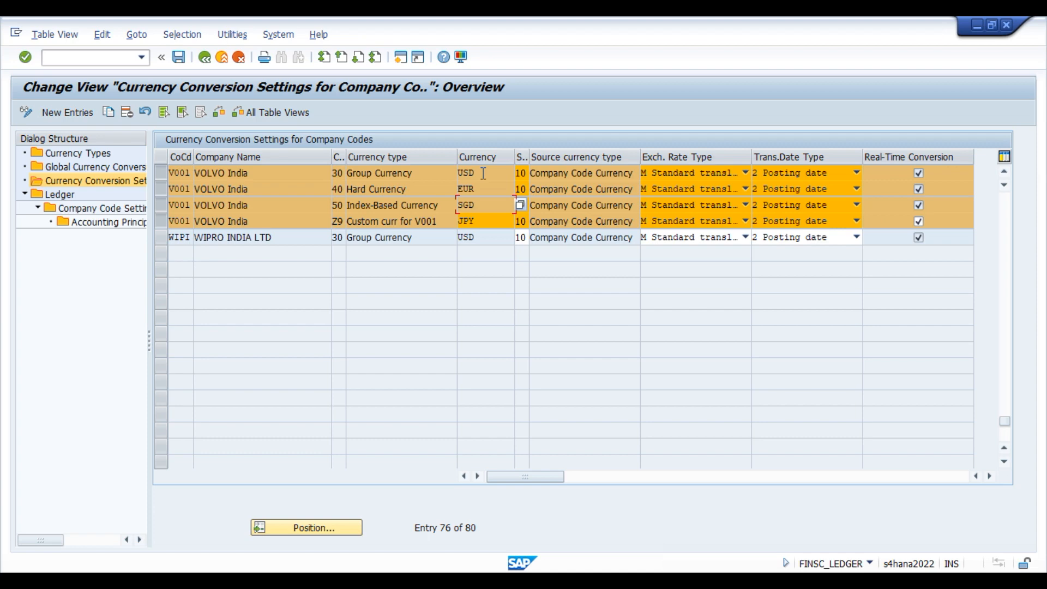